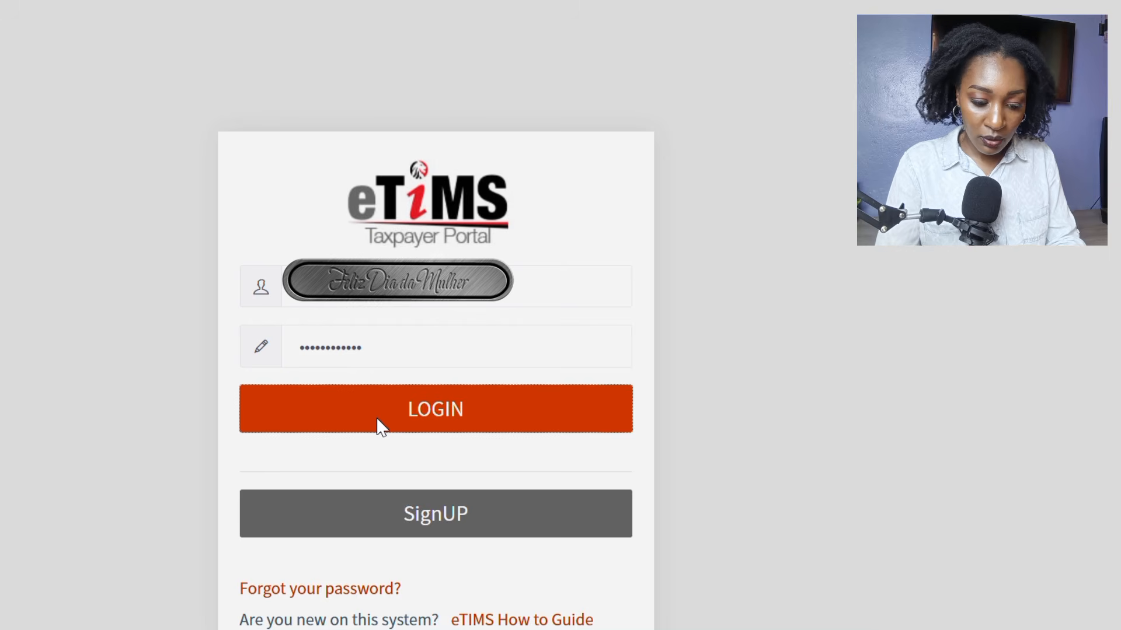
Step: Log in to the taxpayer portal with the prefilled credentials and open the item classification search
left_click(410, 421)
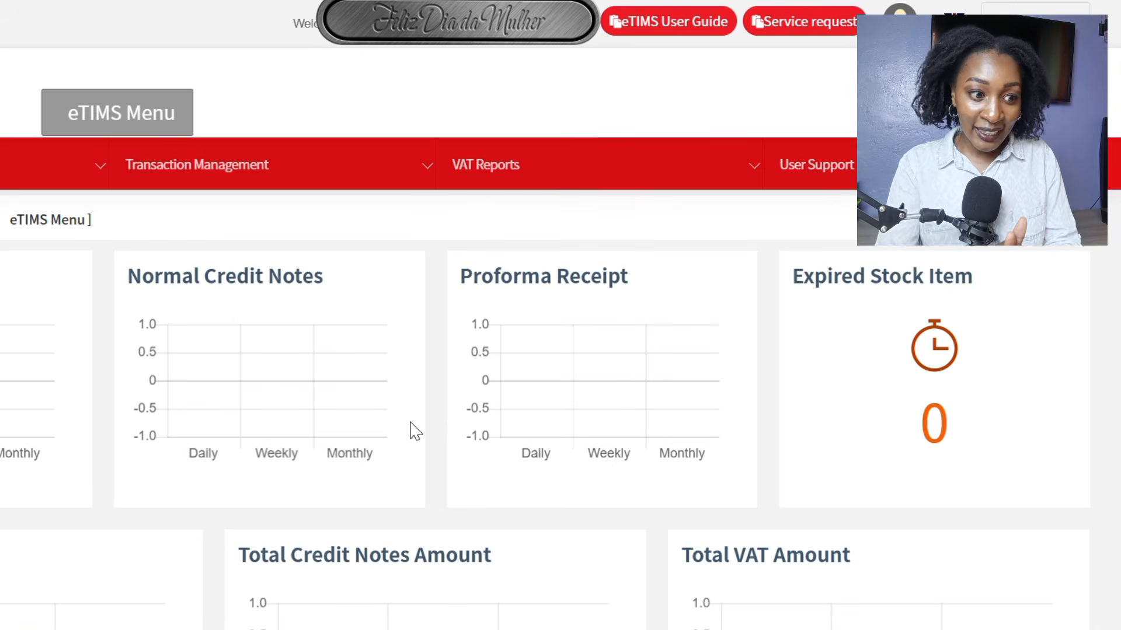
mouse_move(7, 169)
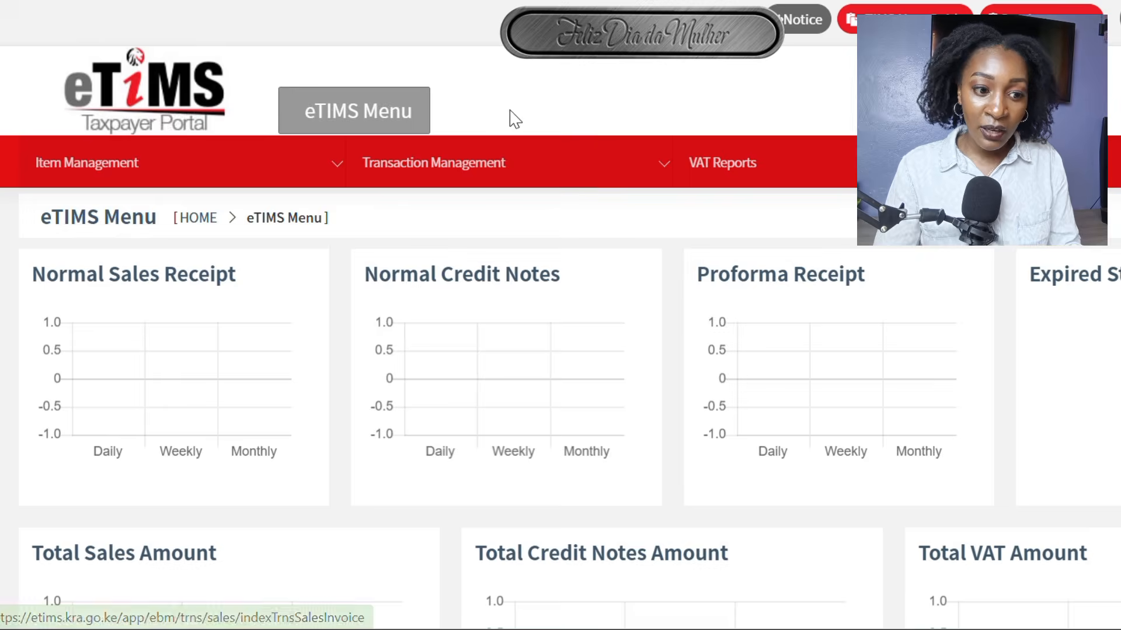
mouse_move(513, 174)
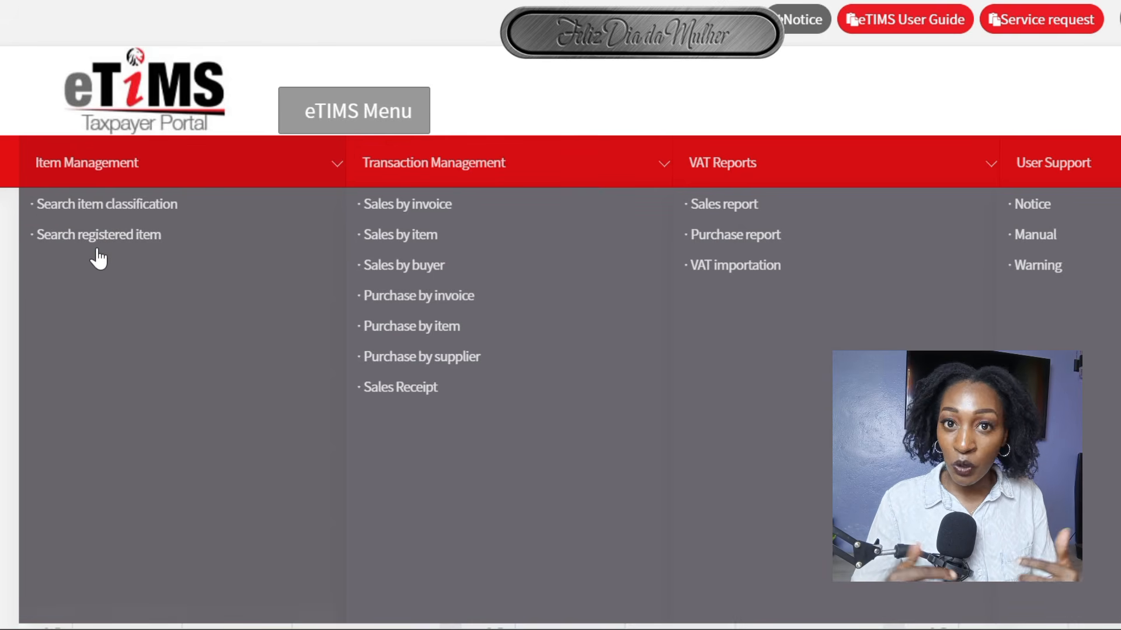
left_click(69, 207)
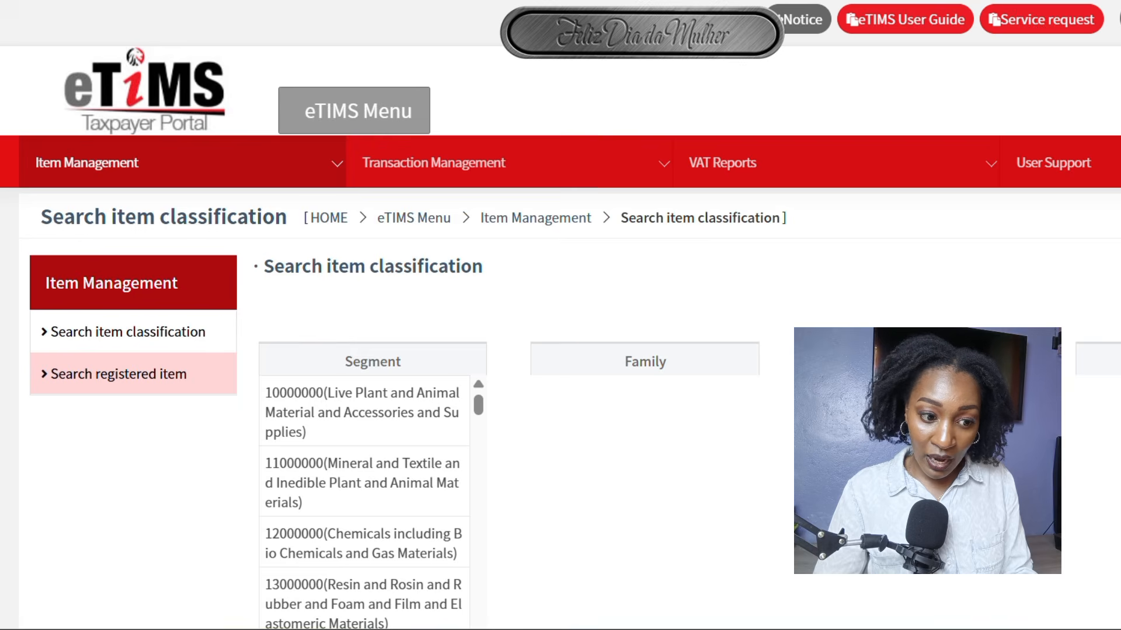
Step: Search the item classifications by category name for "legal" and bring the results into view
scroll(560, 350, "down", 2)
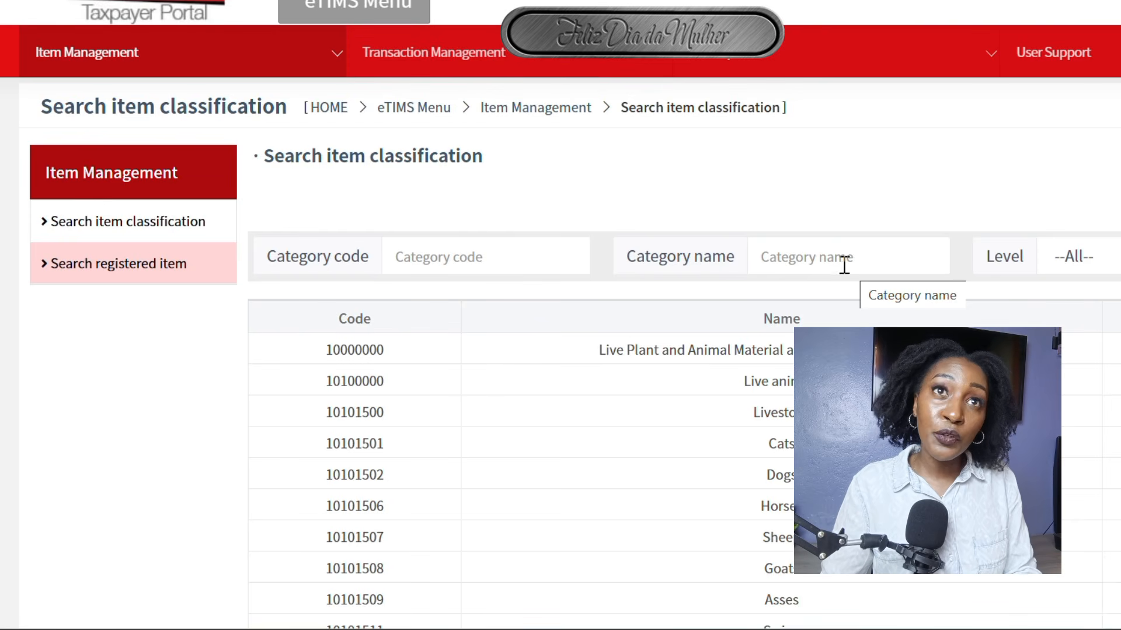
left_click(819, 259)
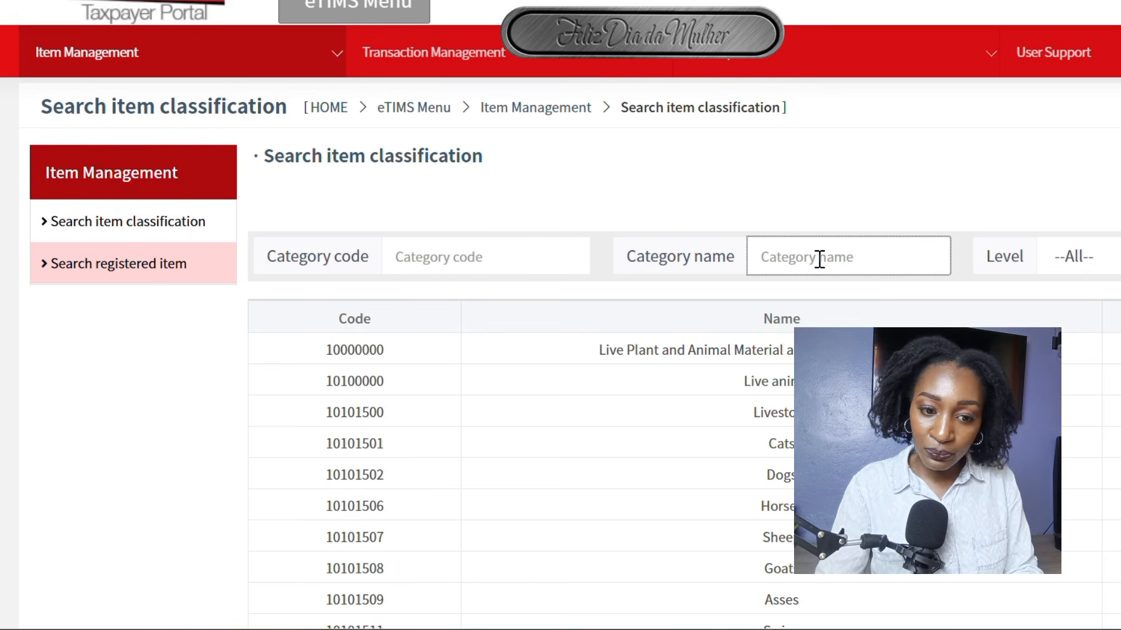
type("legal")
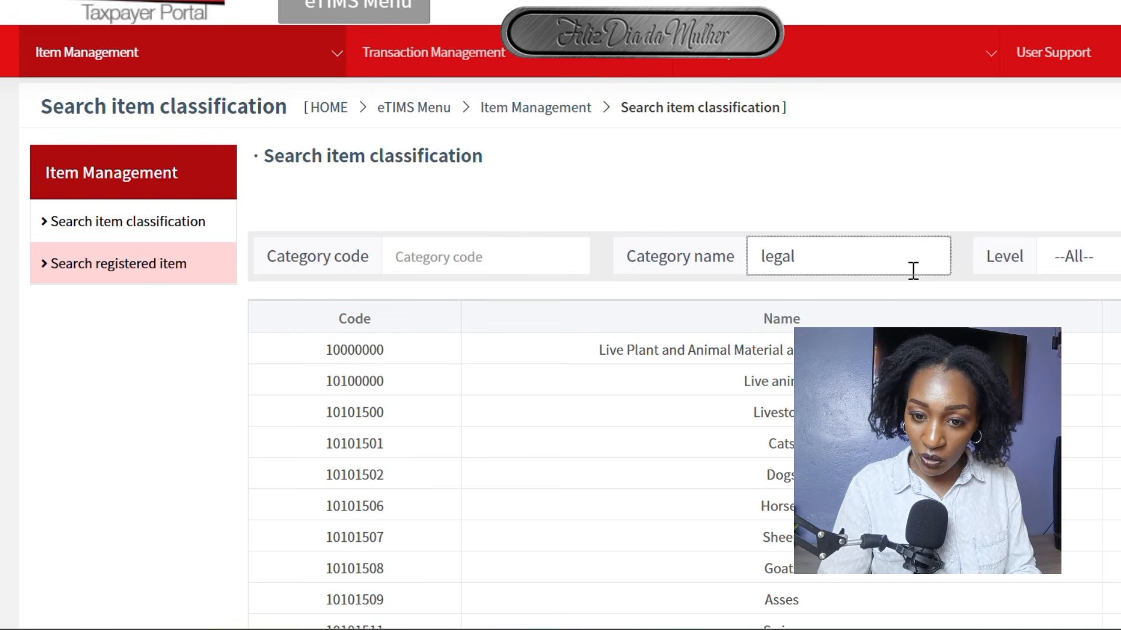
key("Return")
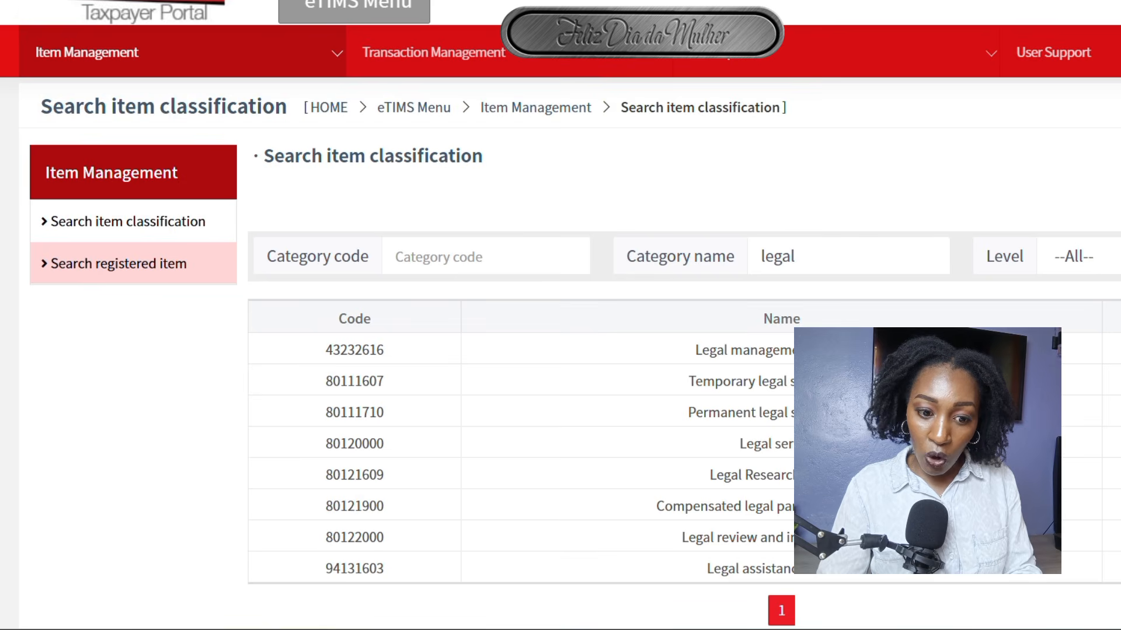
scroll(560, 315, "down", 1)
scroll(718, 240, "down", 1)
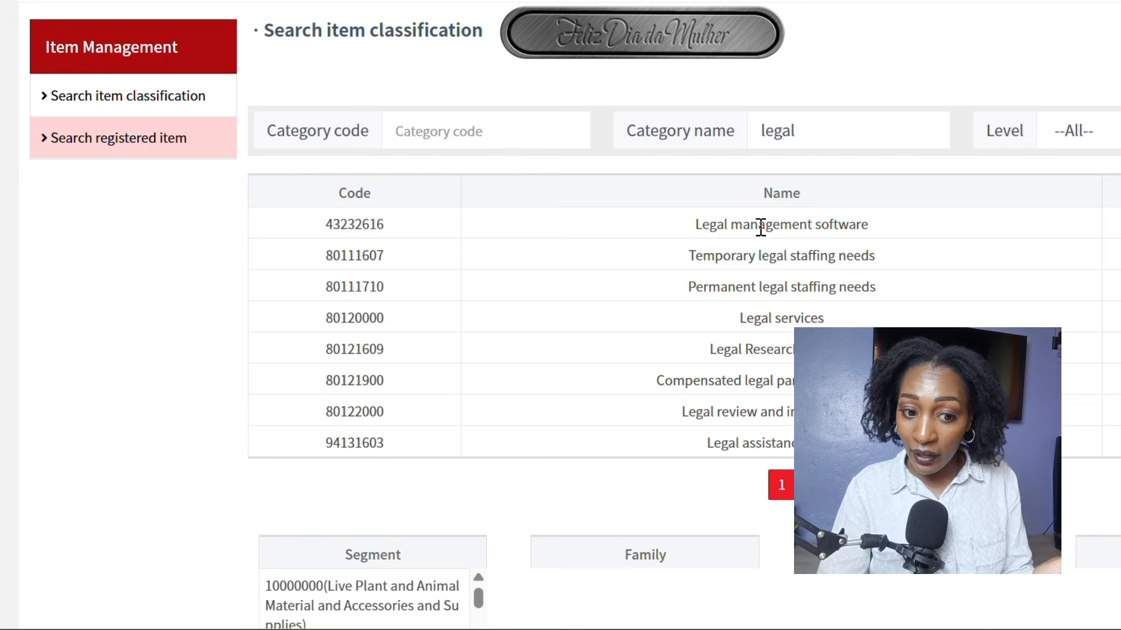
Step: Examine the legal classification names one by one, highlighting from Legal management software down to Legal services
left_click_drag(878, 227, 707, 237)
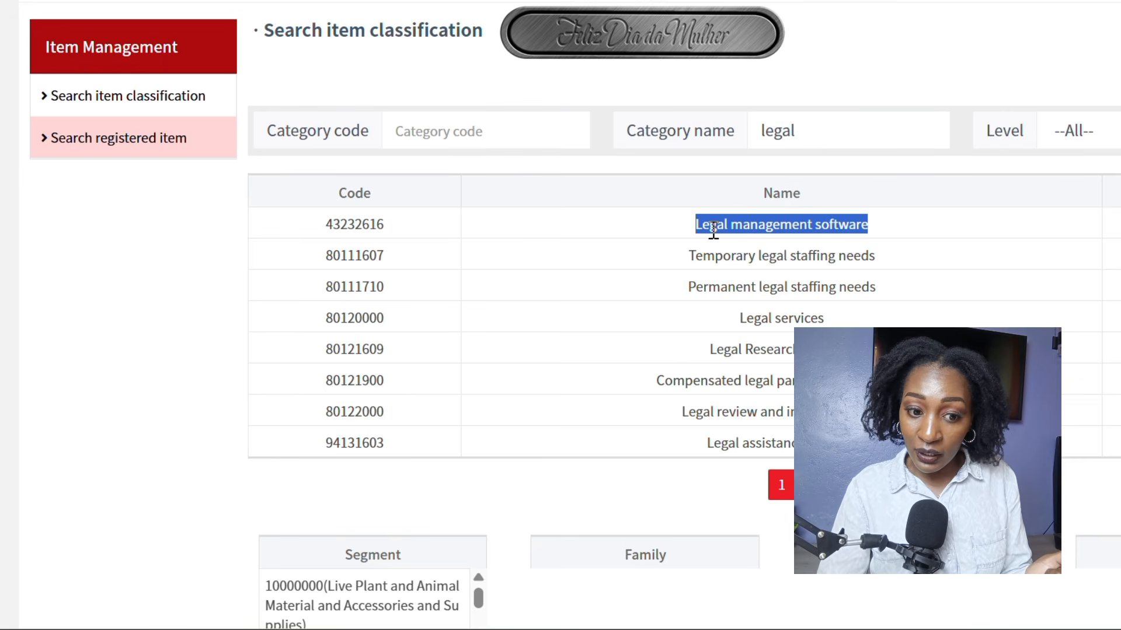
left_click(884, 257)
left_click_drag(884, 258, 723, 270)
left_click_drag(893, 295, 723, 315)
left_click(848, 317)
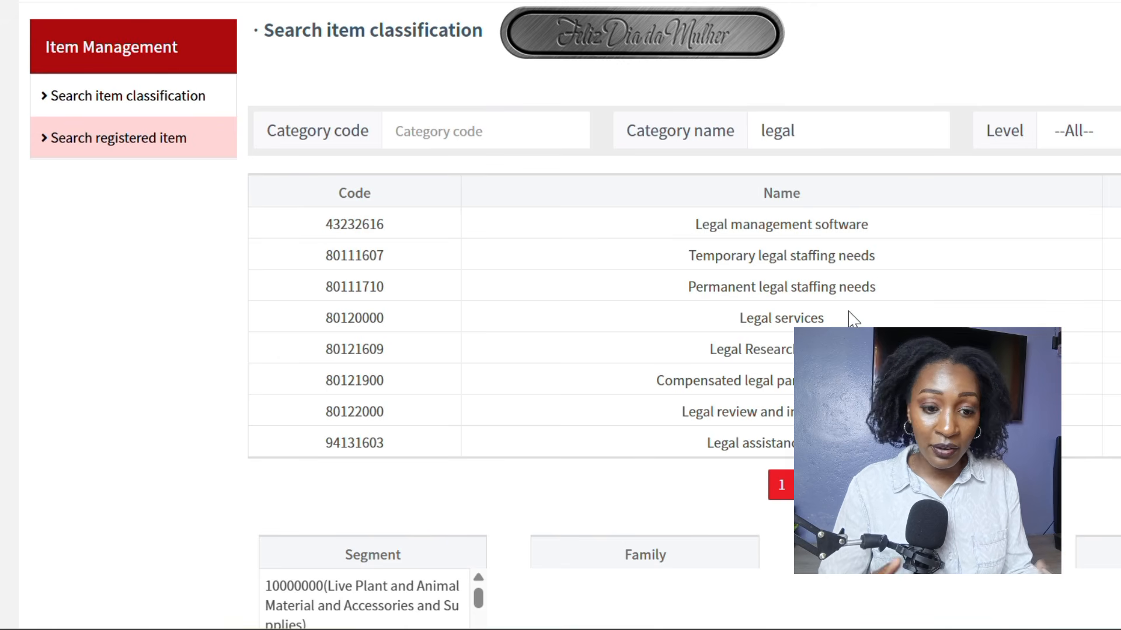
left_click_drag(848, 318, 734, 329)
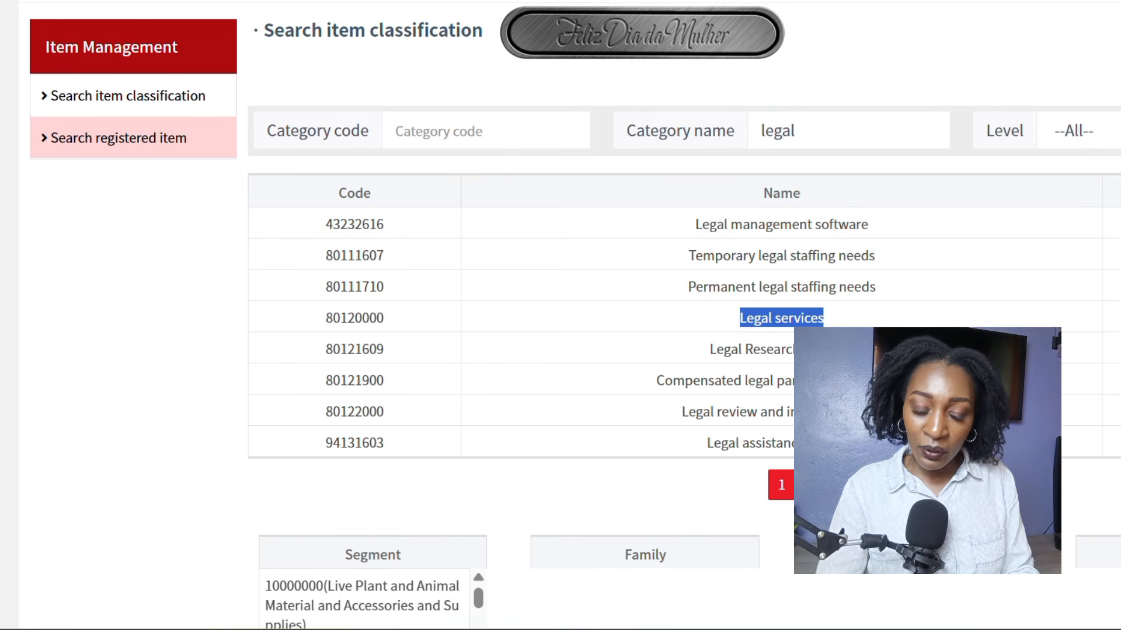
Step: Replace the category name with "marketing" and search the item classifications
scroll(922, 373, "up", 2)
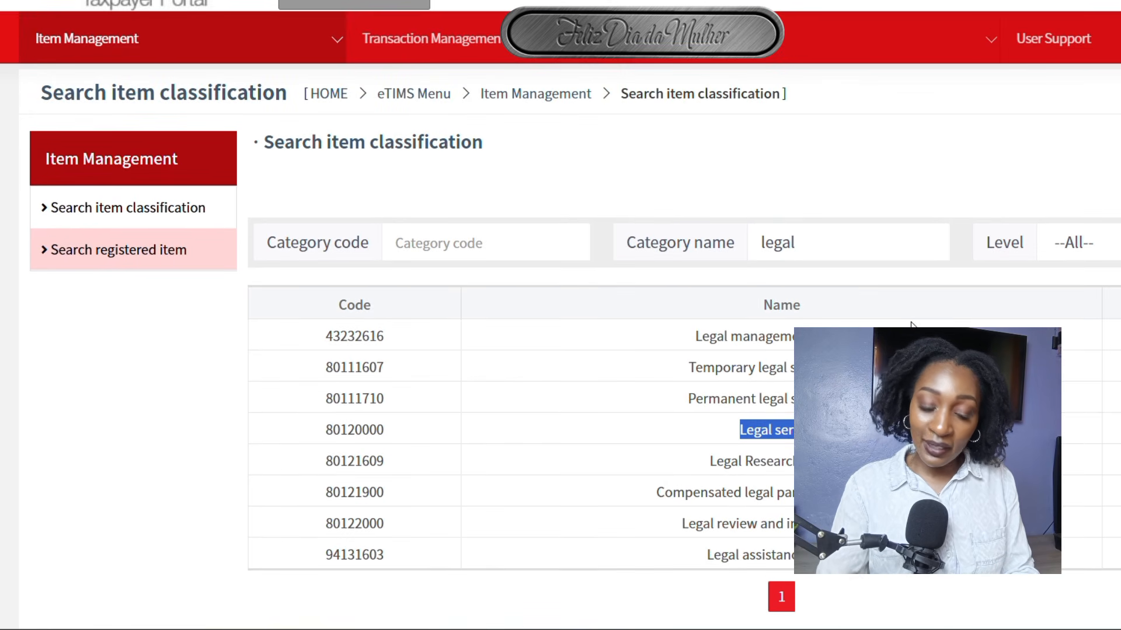
double_click(812, 242)
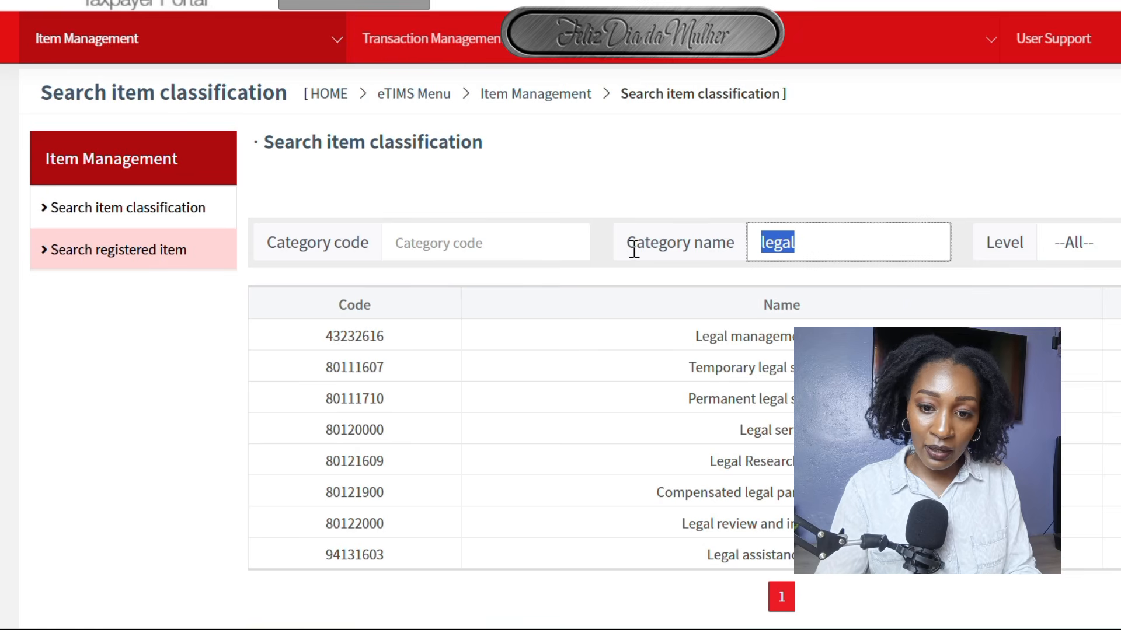
type("marketing")
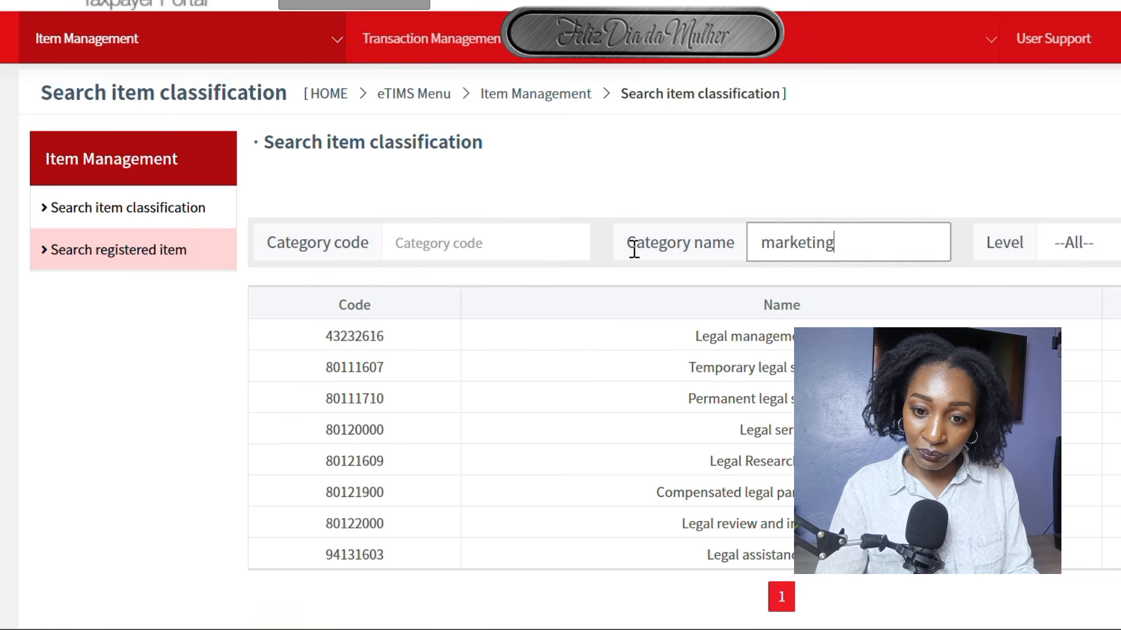
key("Return")
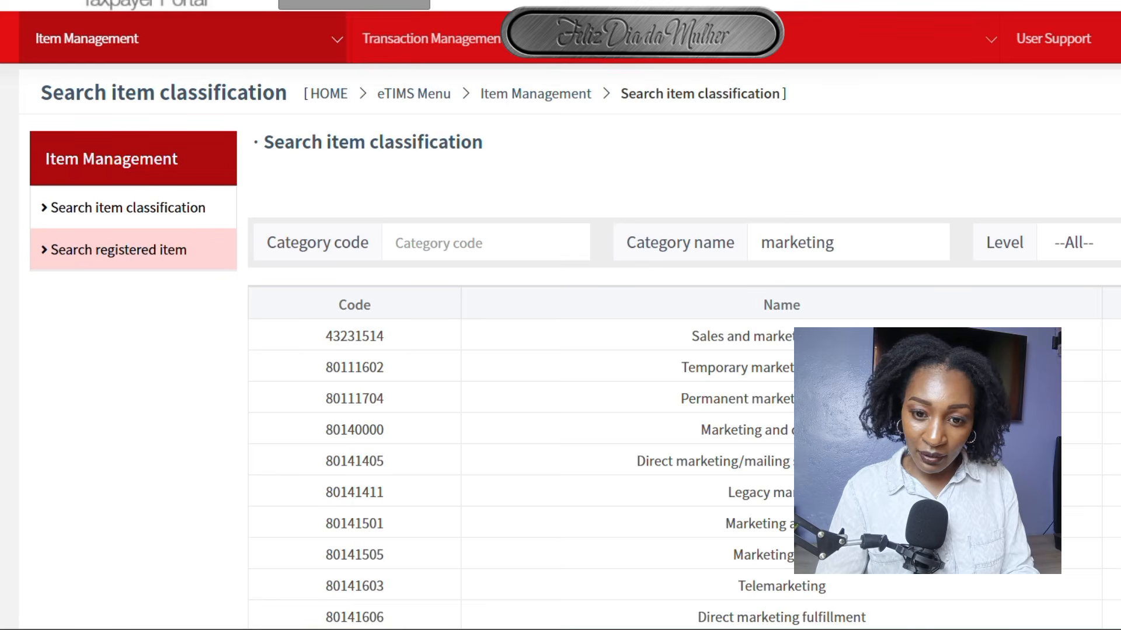
scroll(560, 351, "down", 2)
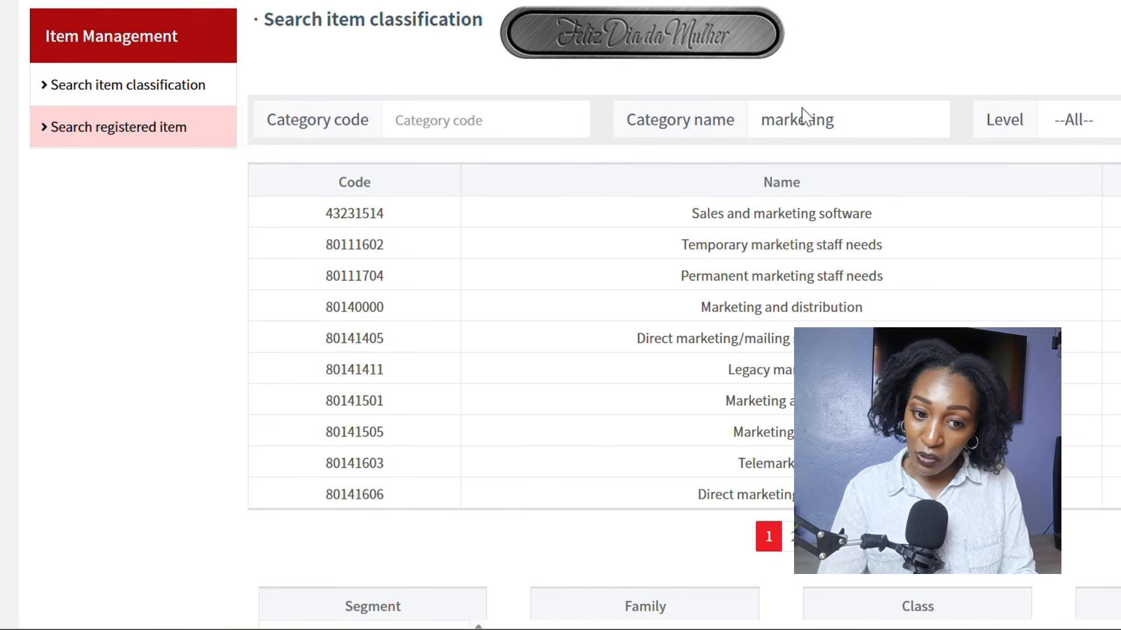
Step: Highlight Sales and marketing software, Telemarketing and Marketing analysis in the results, and show the second results page
left_click_drag(879, 216, 683, 217)
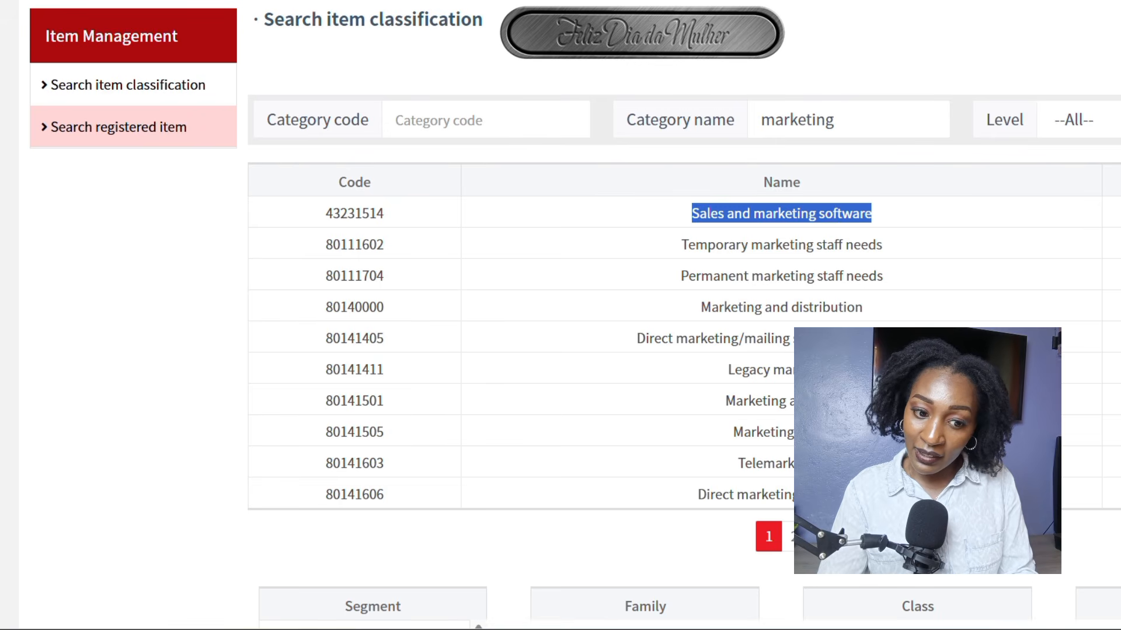
left_click_drag(829, 465, 735, 467)
left_click_drag(842, 402, 729, 398)
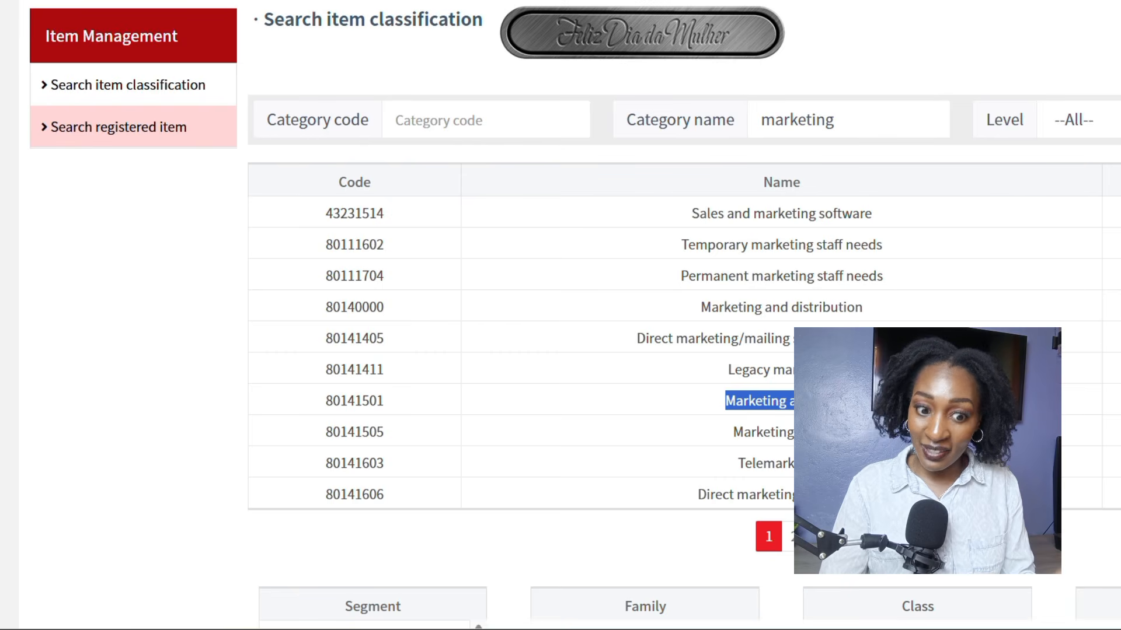
left_click(785, 532)
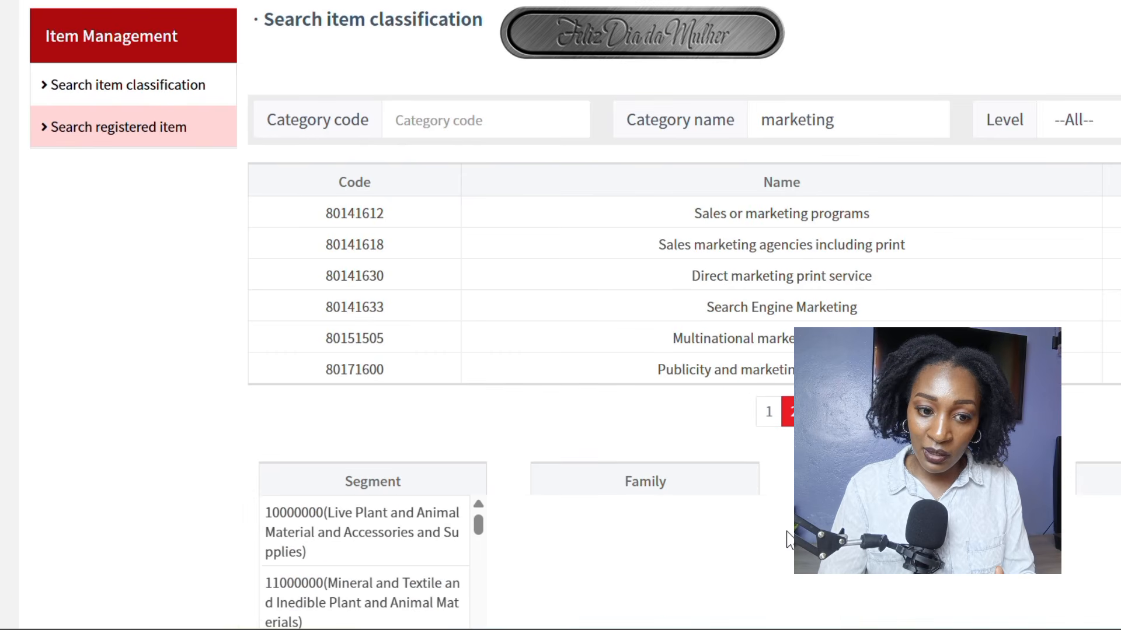
Step: Search the item classifications by category name for "graphic design" and highlight the matching code 82140000
scroll(560, 315, "up", 3)
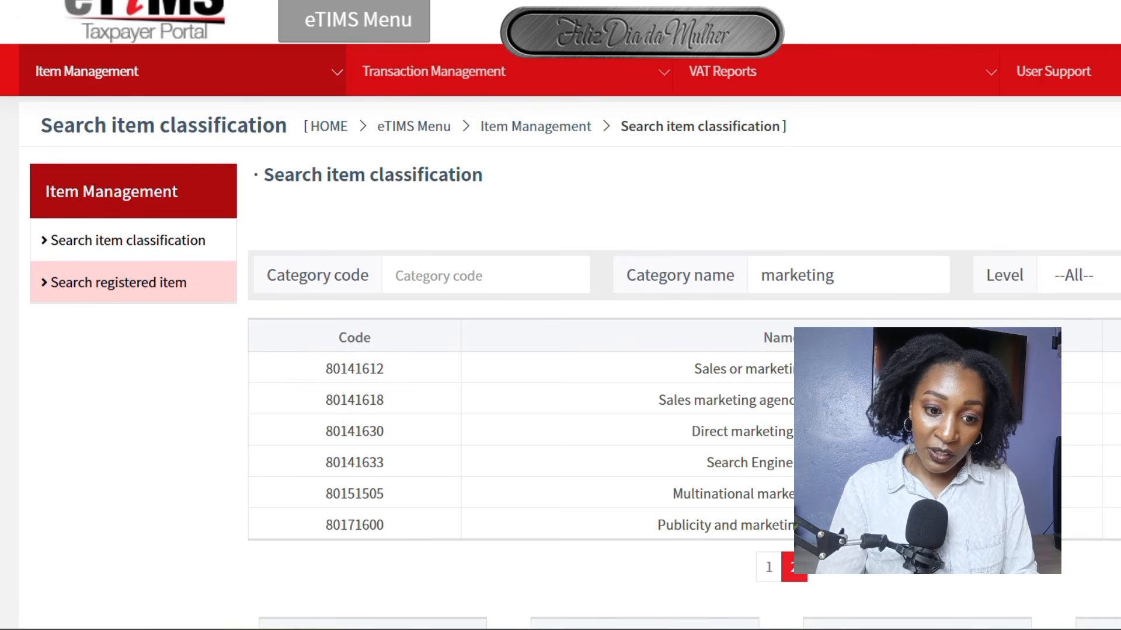
left_click_drag(843, 273, 587, 265)
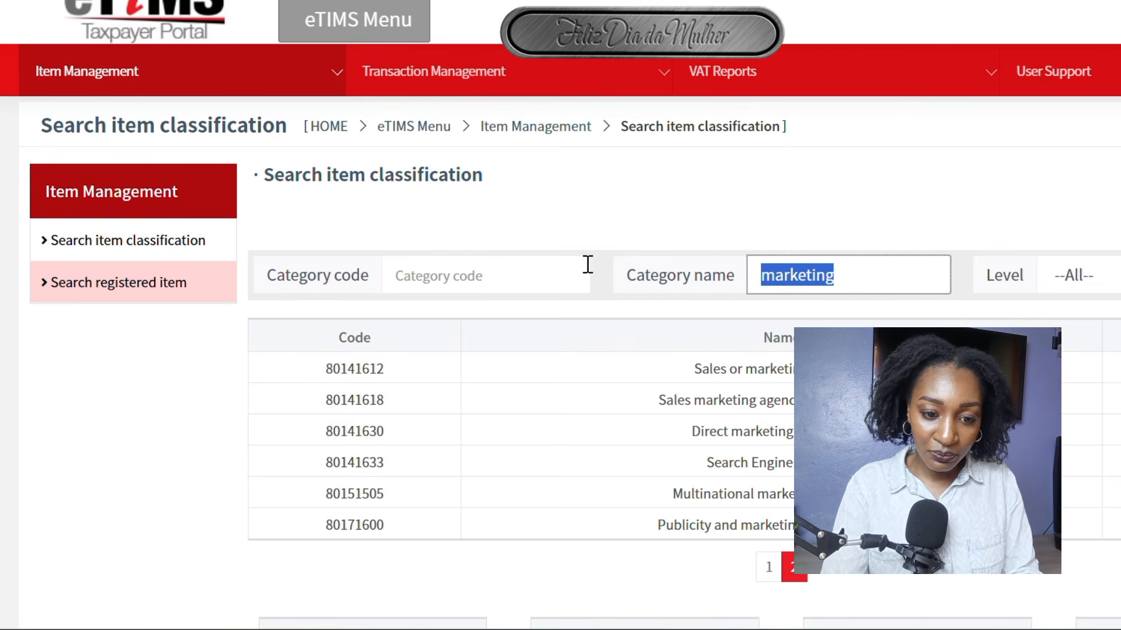
type("graphic ")
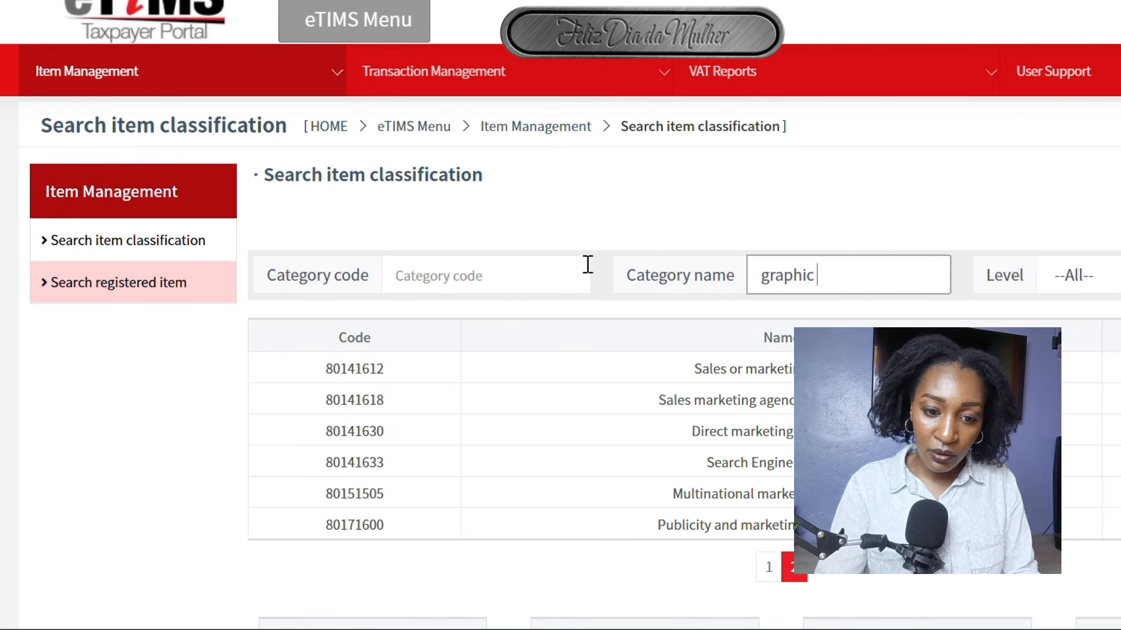
type("design")
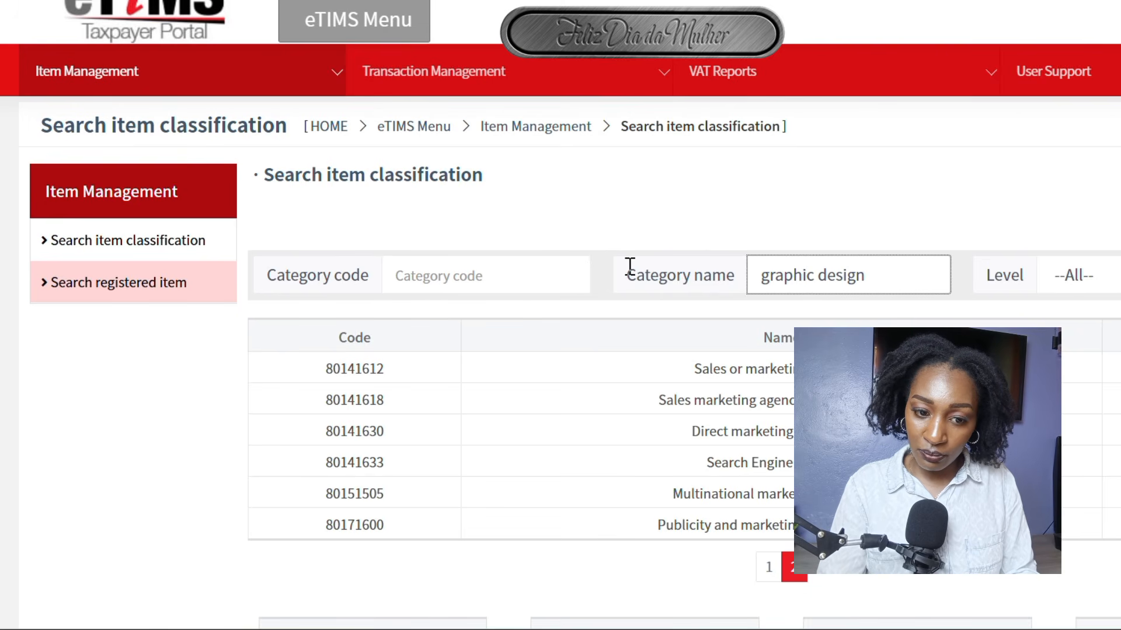
key("Return")
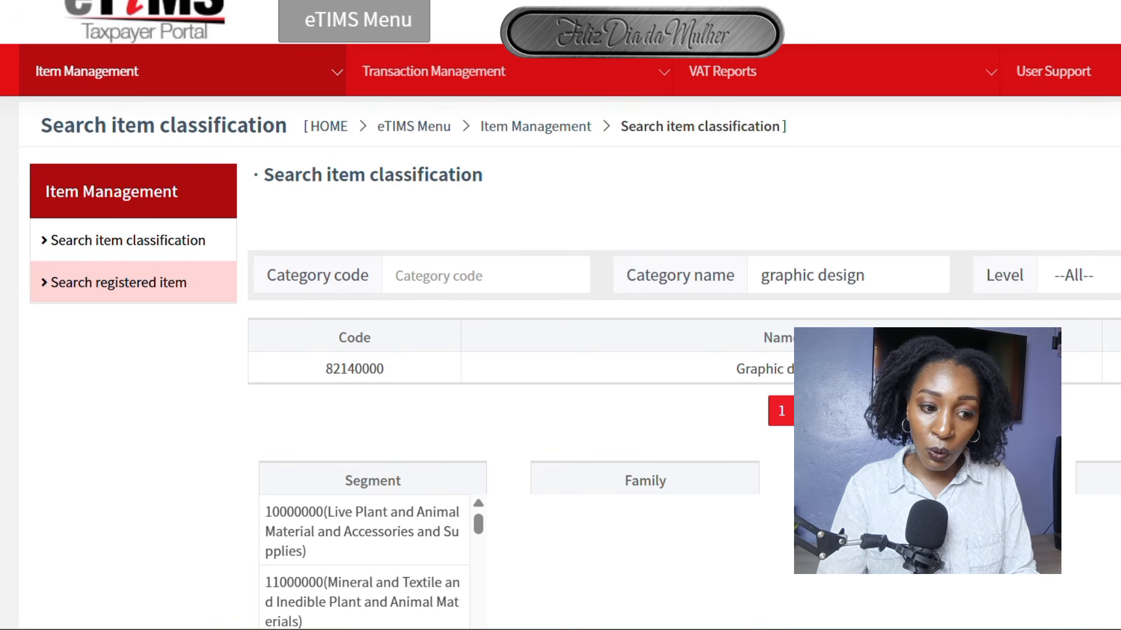
left_click_drag(405, 373, 310, 372)
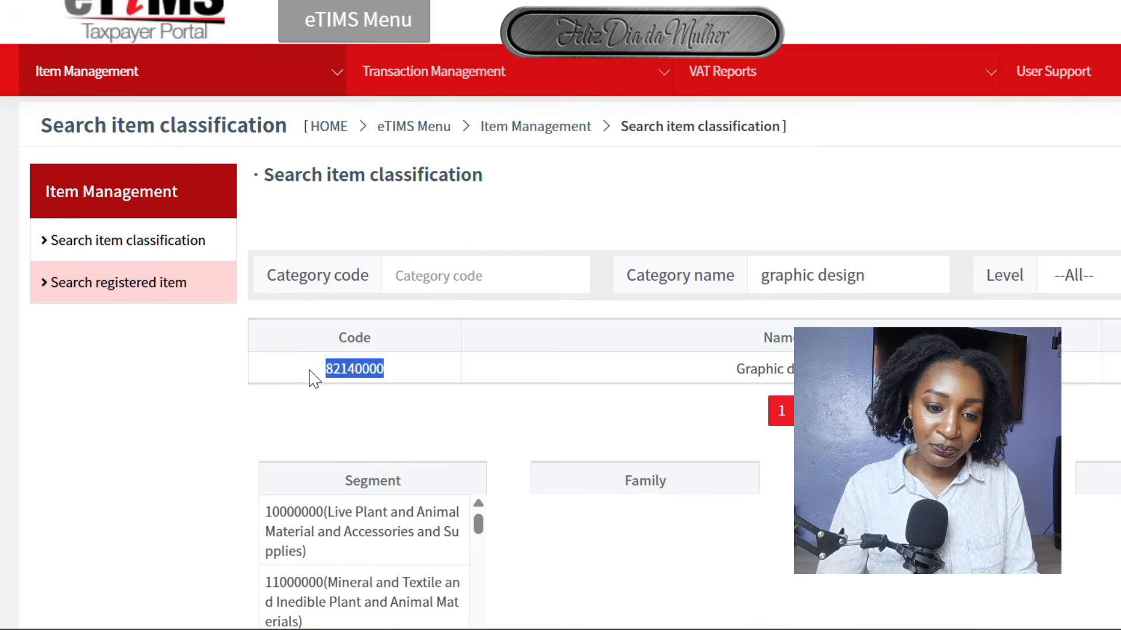
Step: Search the category name "marketing" again and highlight code 80141606 for direct marketing fulfillment
left_click(881, 270)
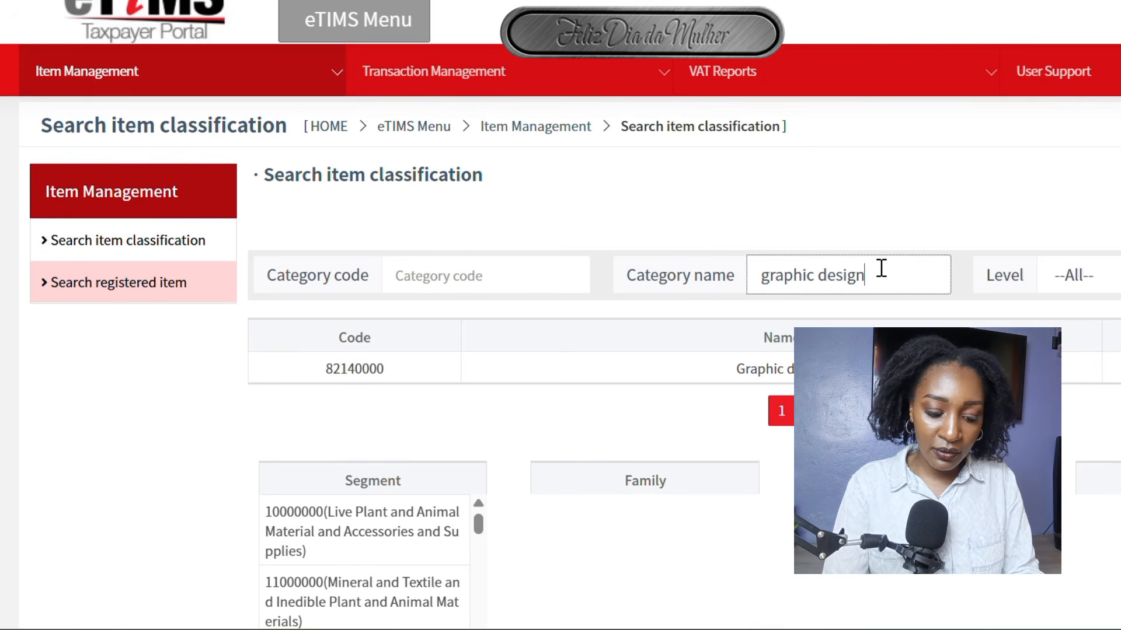
key("ctrl+a")
type("marketi")
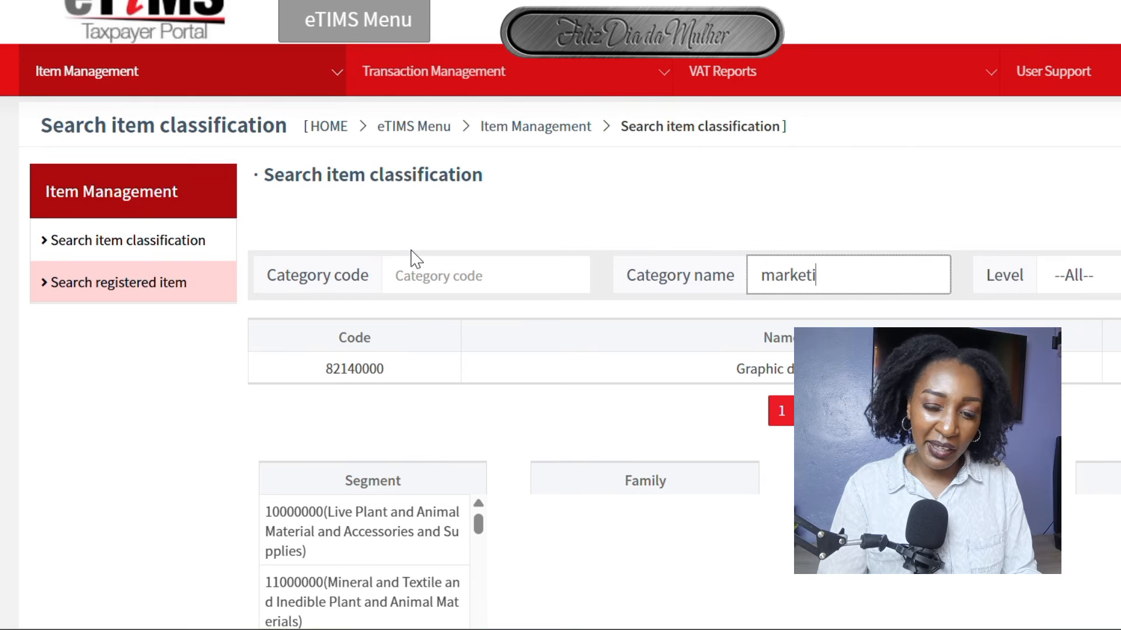
type("ng")
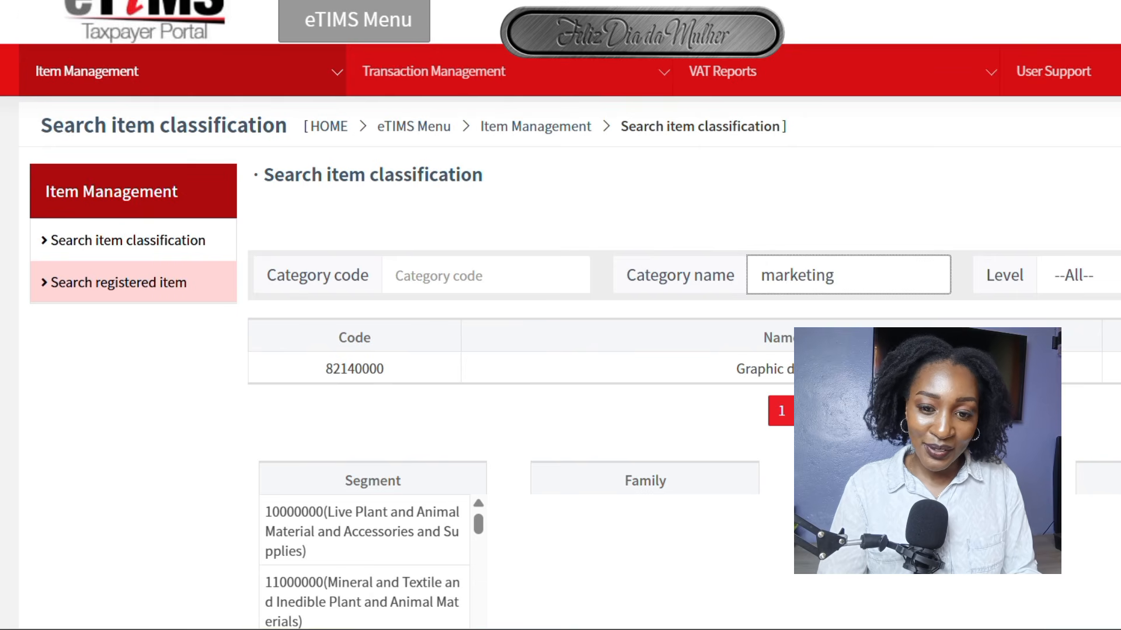
key("Return")
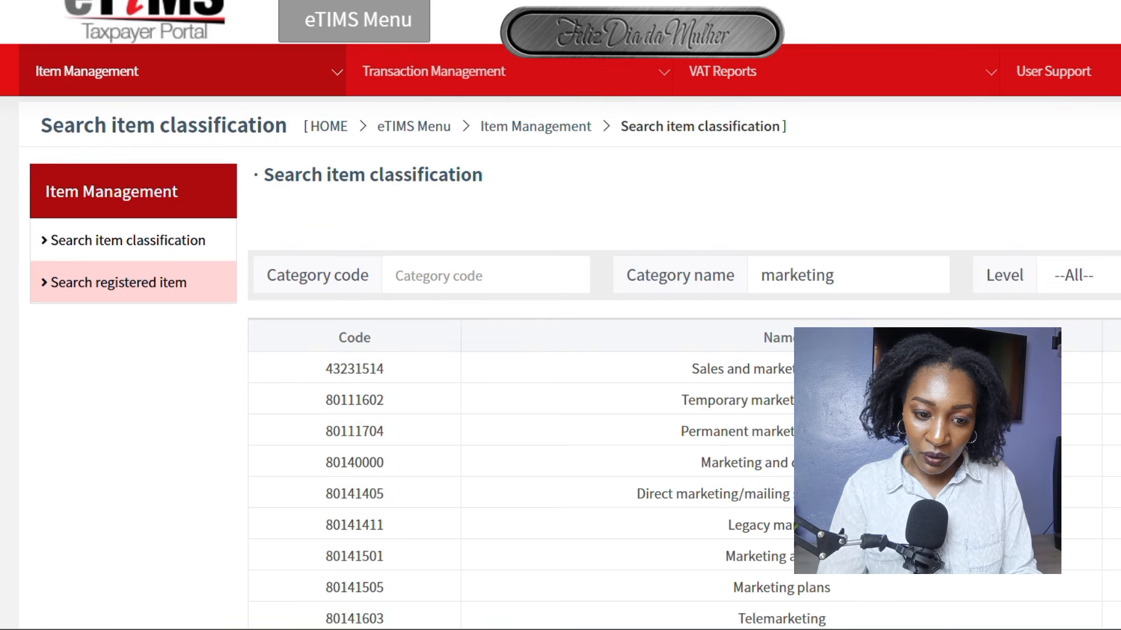
scroll(560, 315, "down", 3)
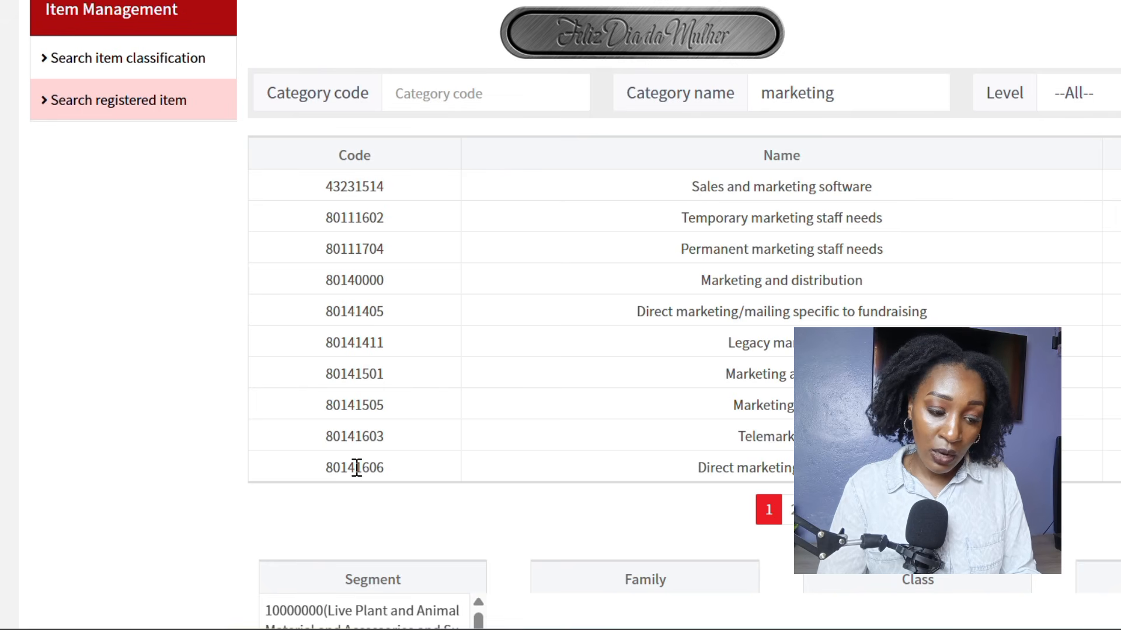
left_click_drag(387, 470, 300, 467)
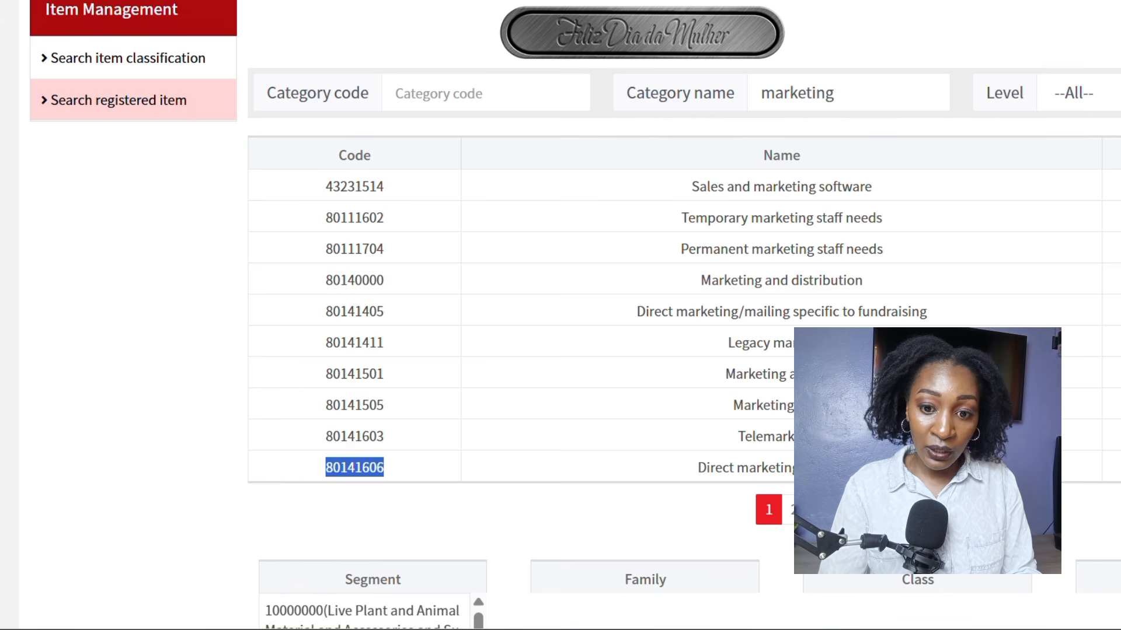
Step: Open the registered item search from the item management section
scroll(561, 315, "up", 4)
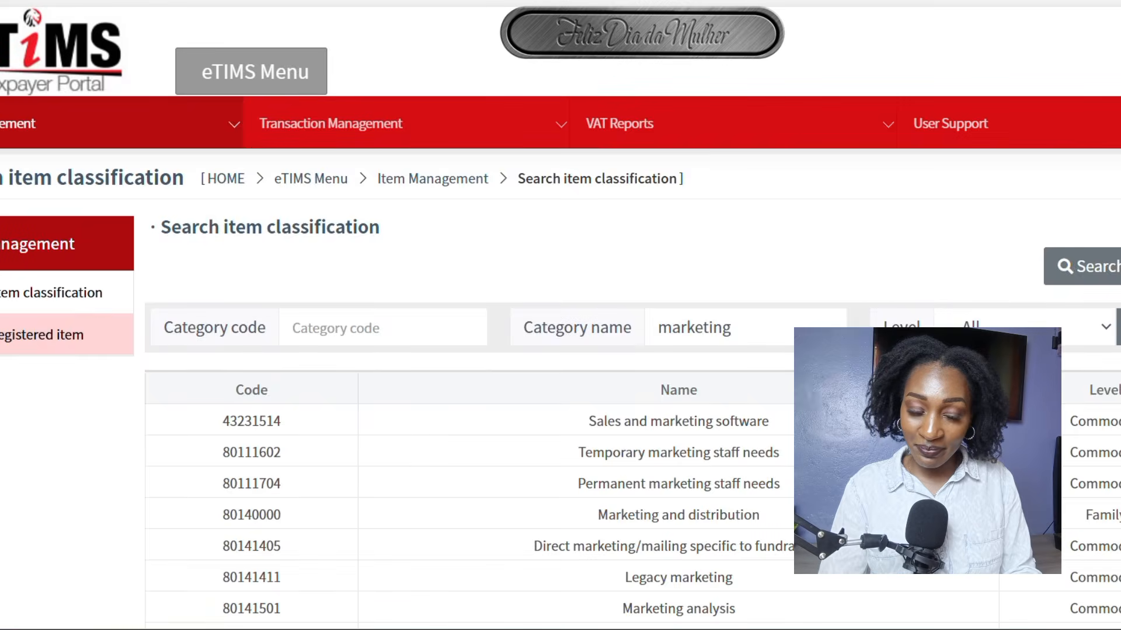
mouse_move(16, 124)
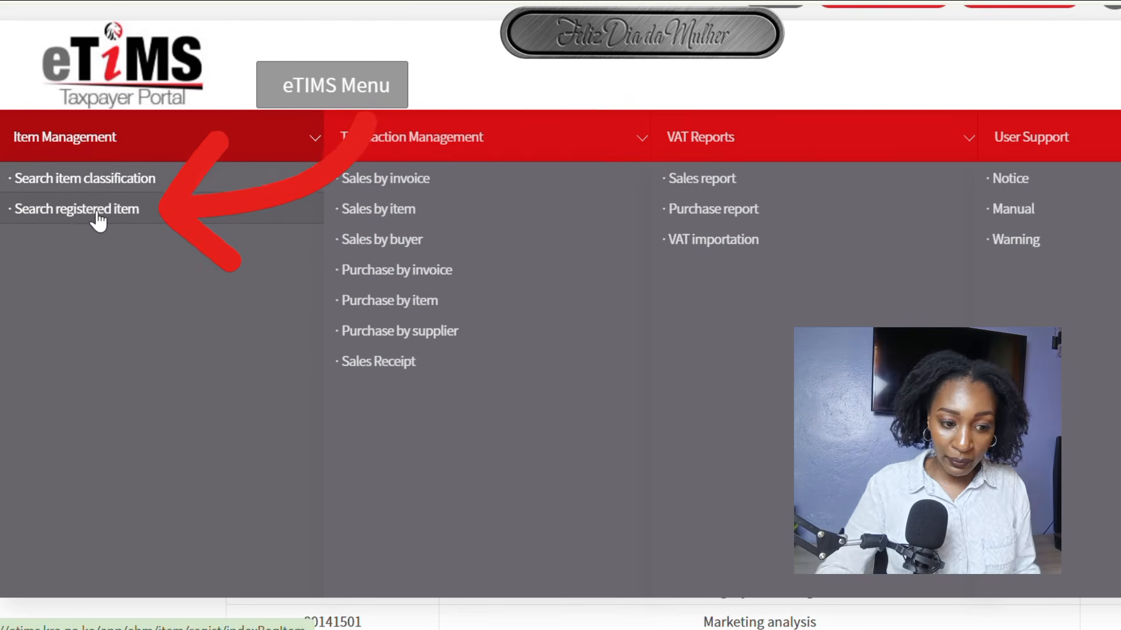
left_click(97, 217)
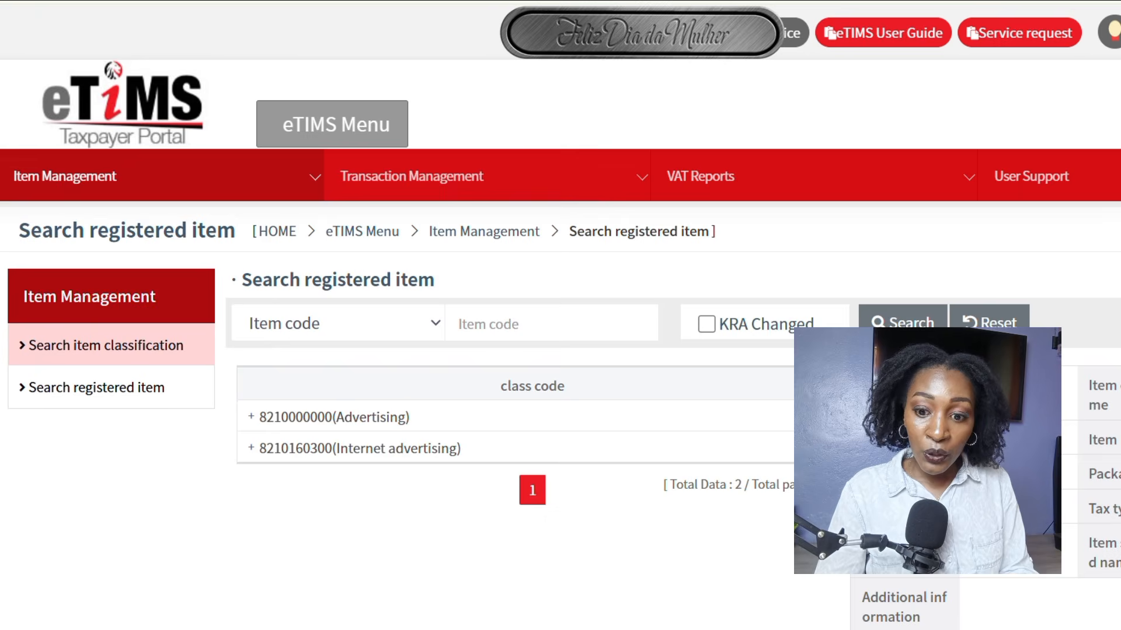
Step: Start registering a new item and filter the item class codes by 801416
scroll(525, 409, "down", 3)
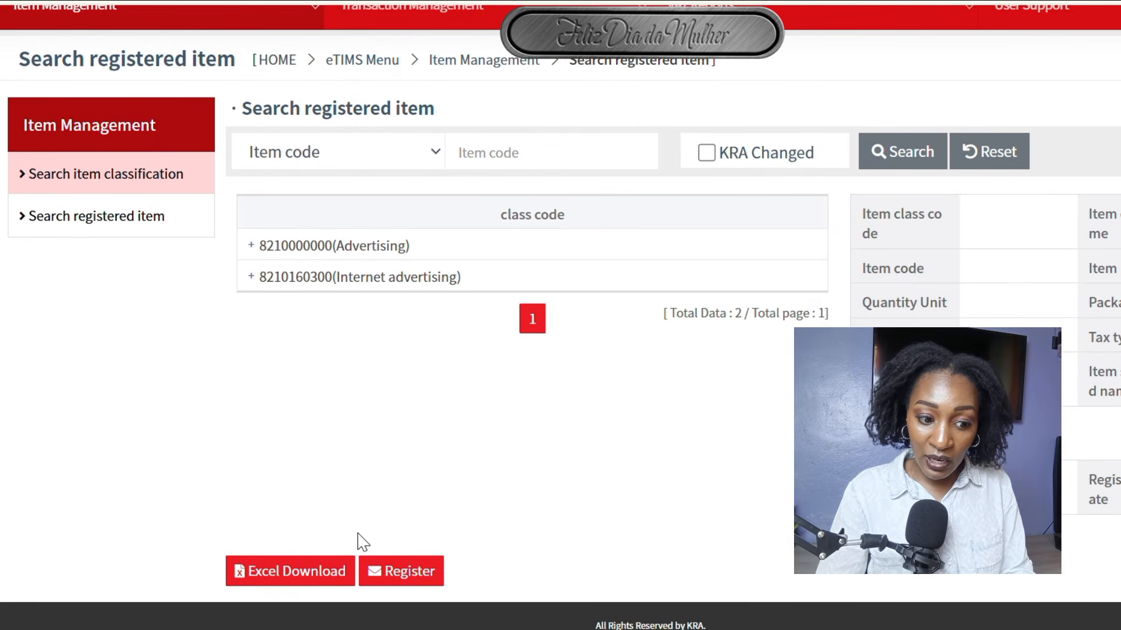
left_click(395, 571)
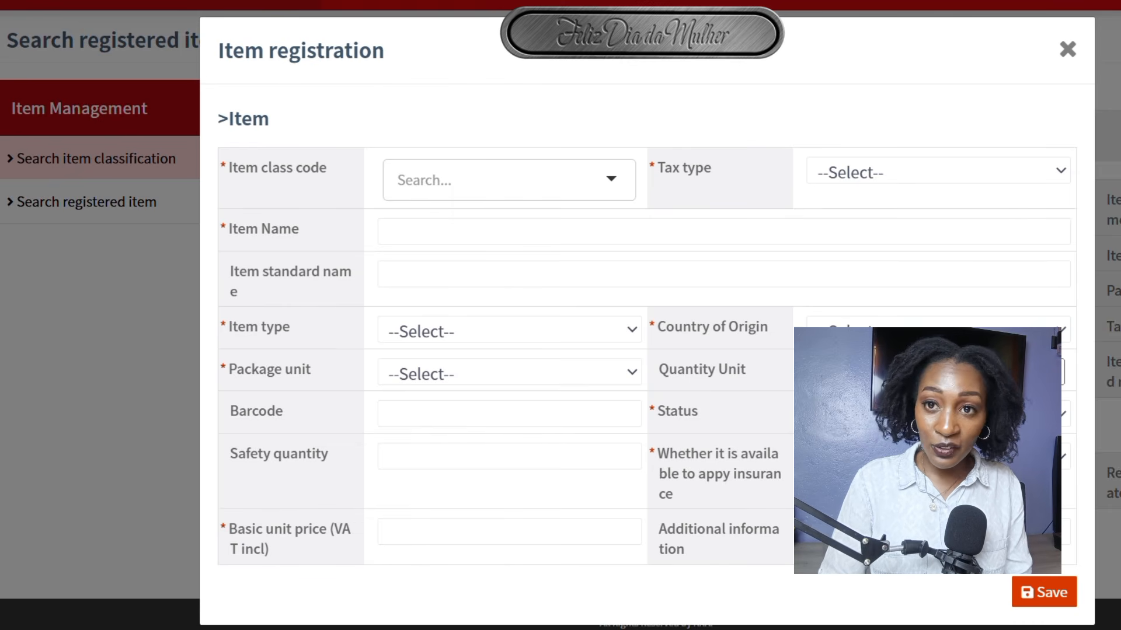
left_click(517, 187)
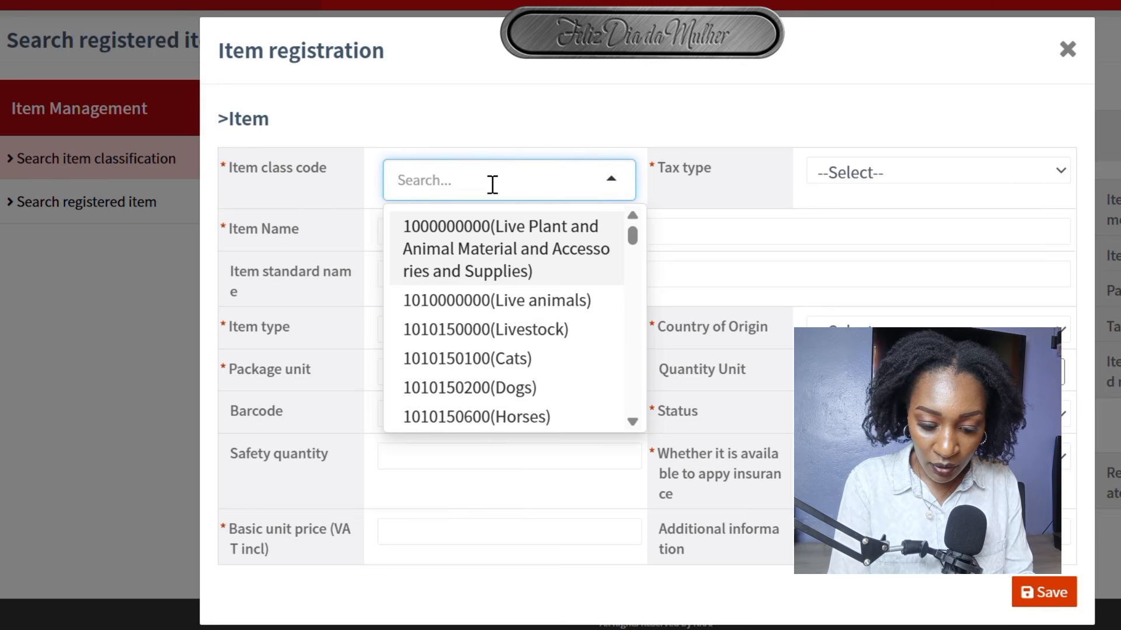
type("8-1")
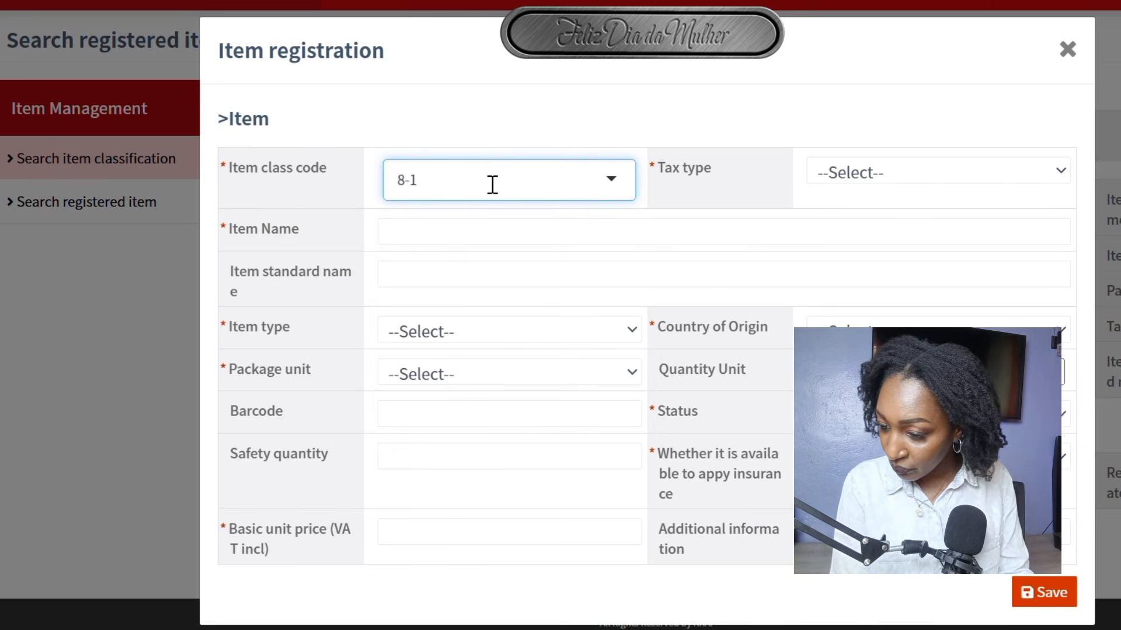
key("BackSpace")
key("BackSpace")
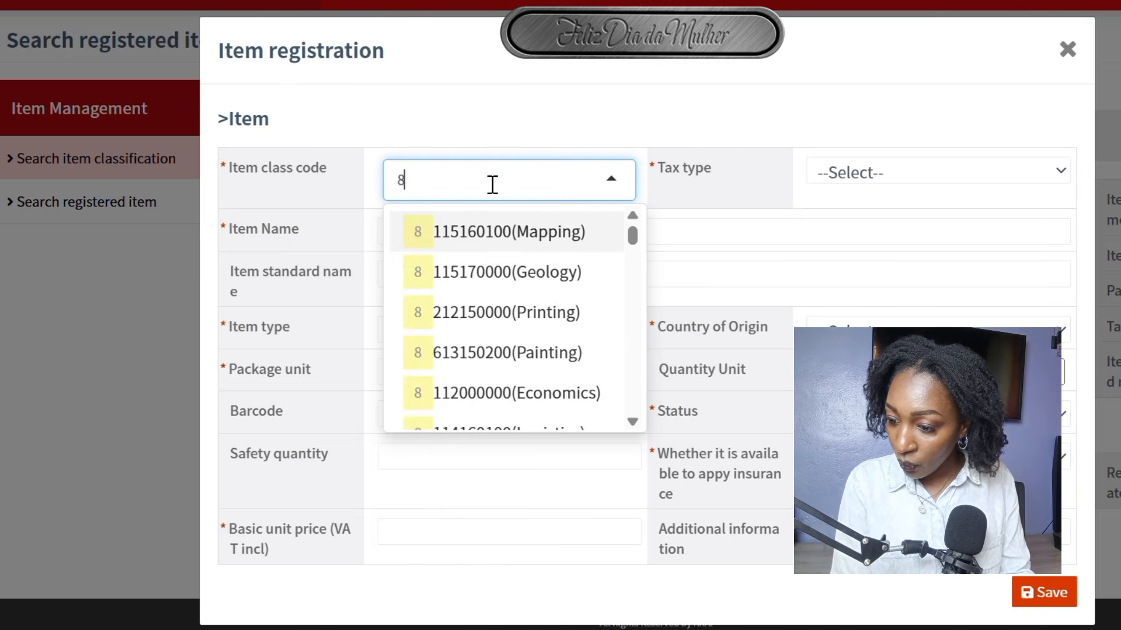
type("01")
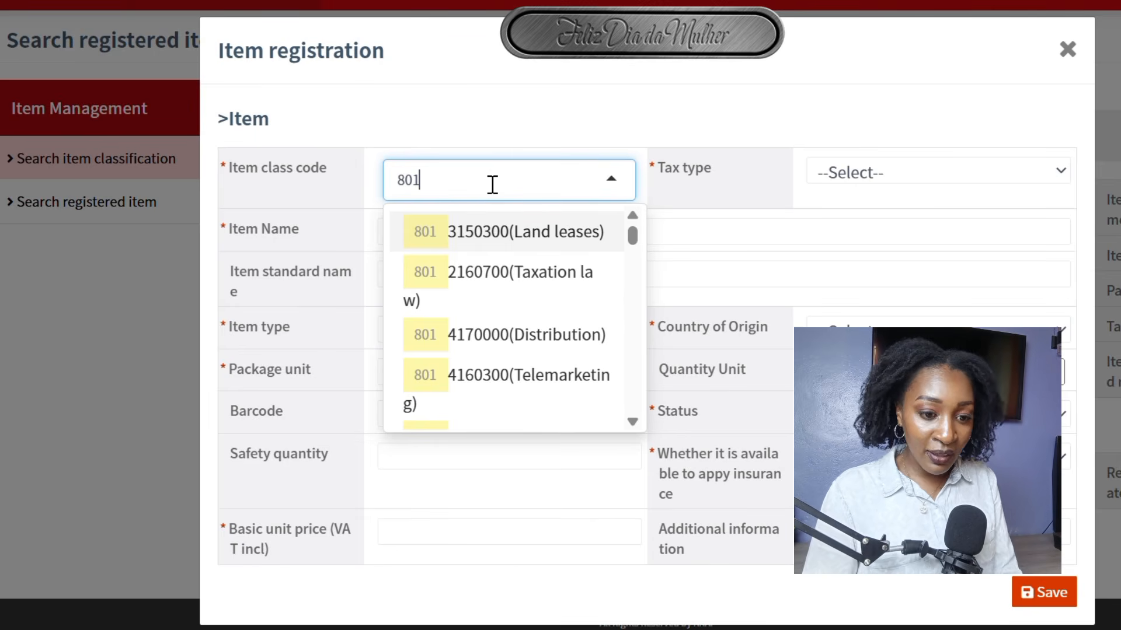
type("416")
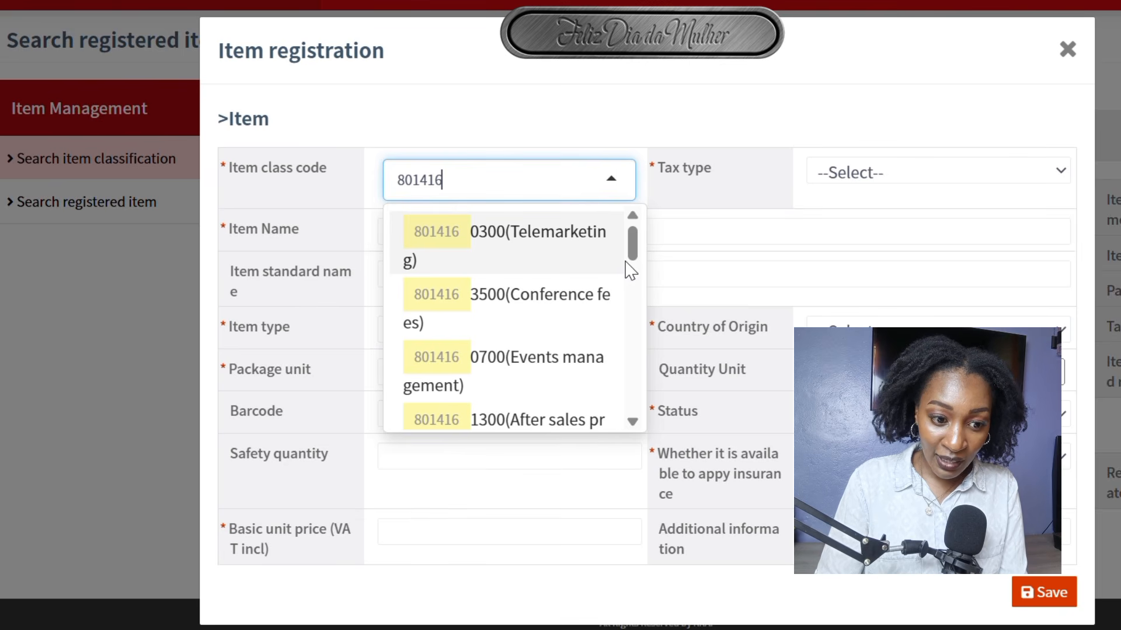
left_click_drag(633, 250, 622, 390)
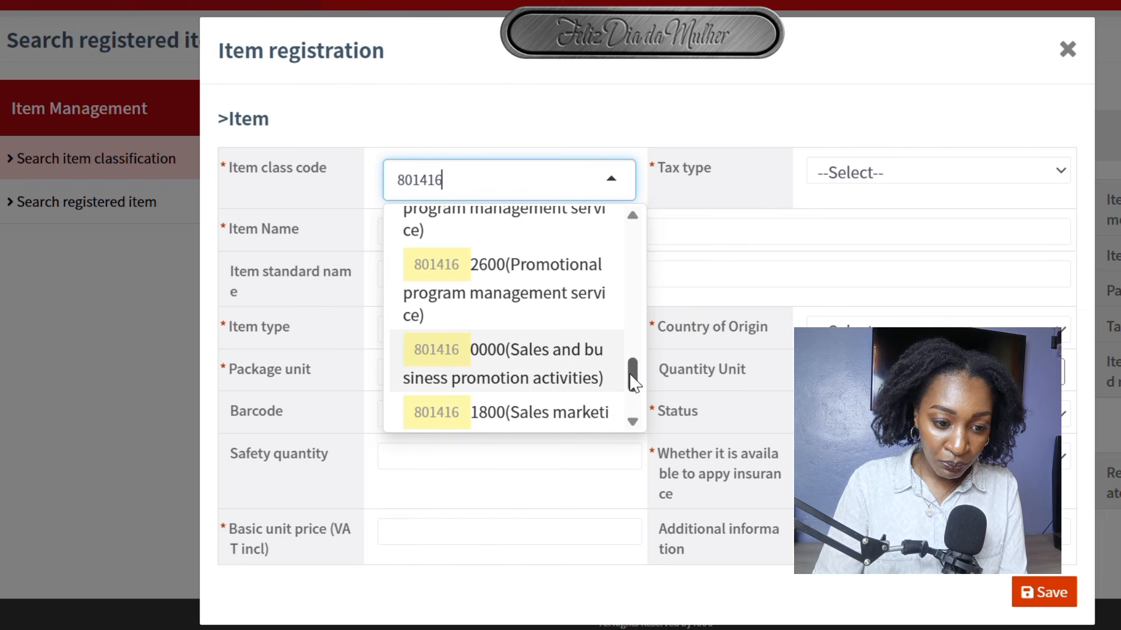
mouse_move(631, 379)
left_mouse_down()
mouse_move(632, 363)
mouse_move(633, 383)
left_mouse_up()
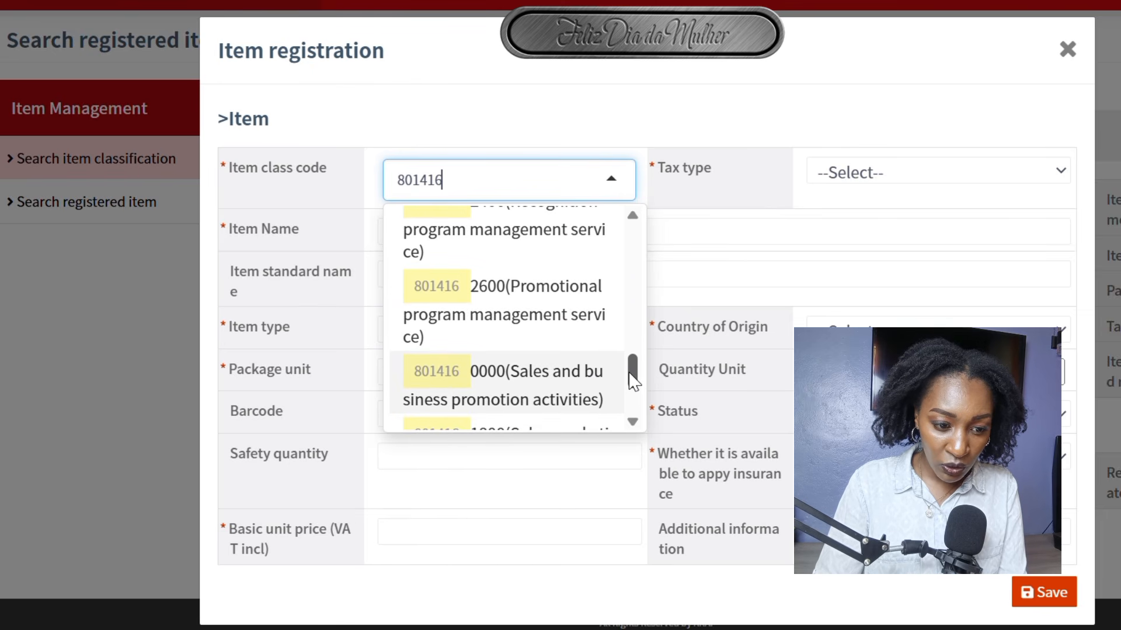
scroll(634, 380, "up", 1)
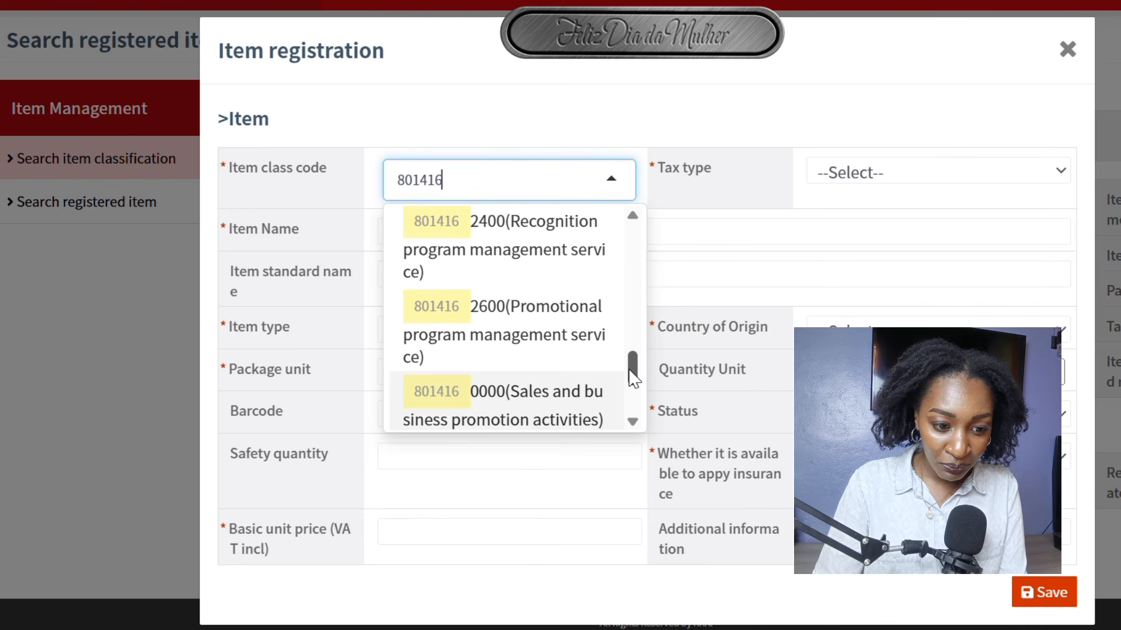
left_click_drag(629, 369, 620, 327)
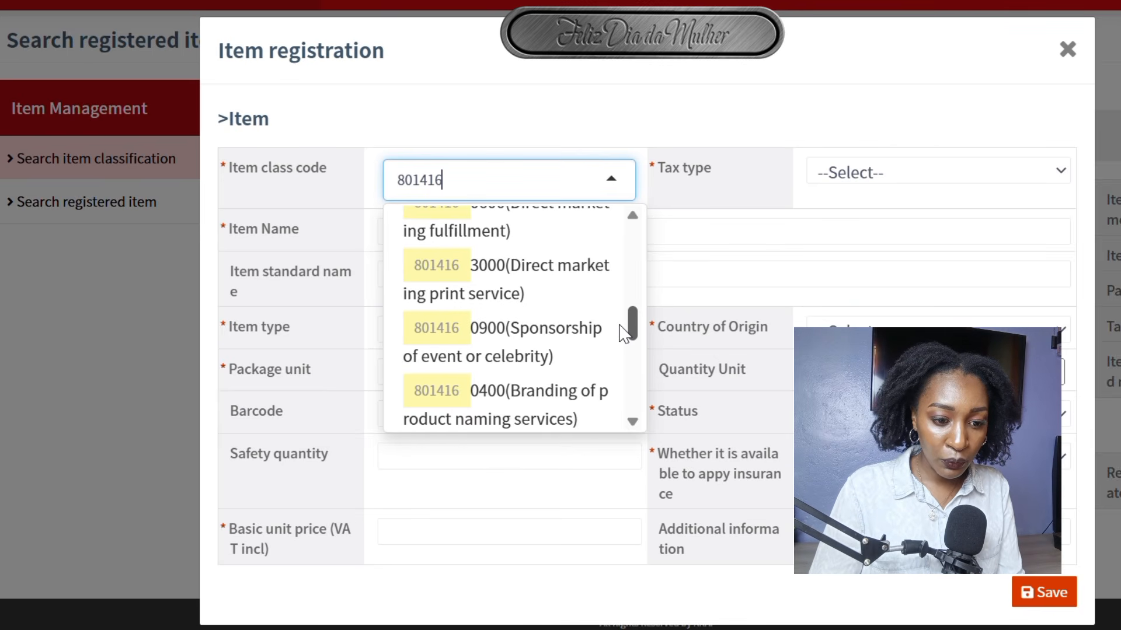
left_click_drag(620, 325, 612, 371)
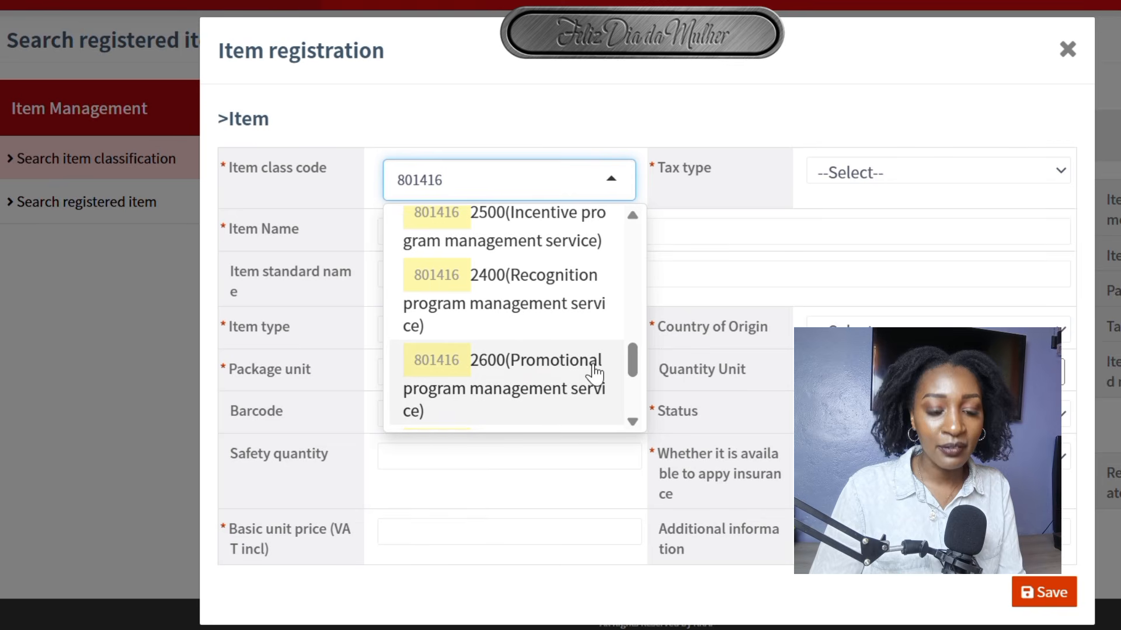
left_click(441, 371)
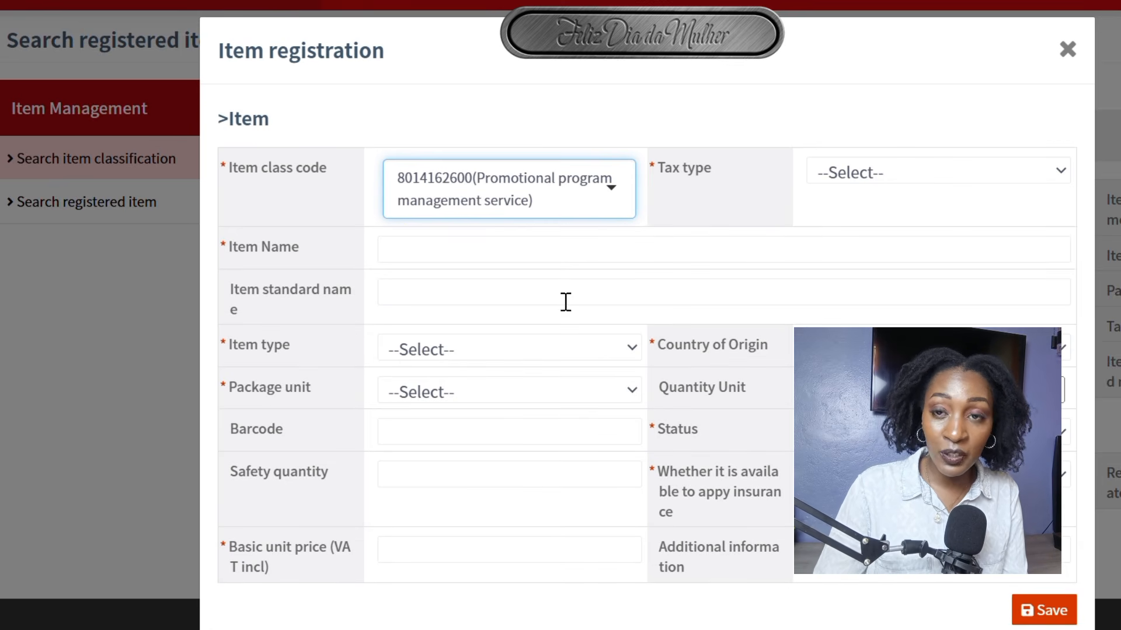
left_click(874, 175)
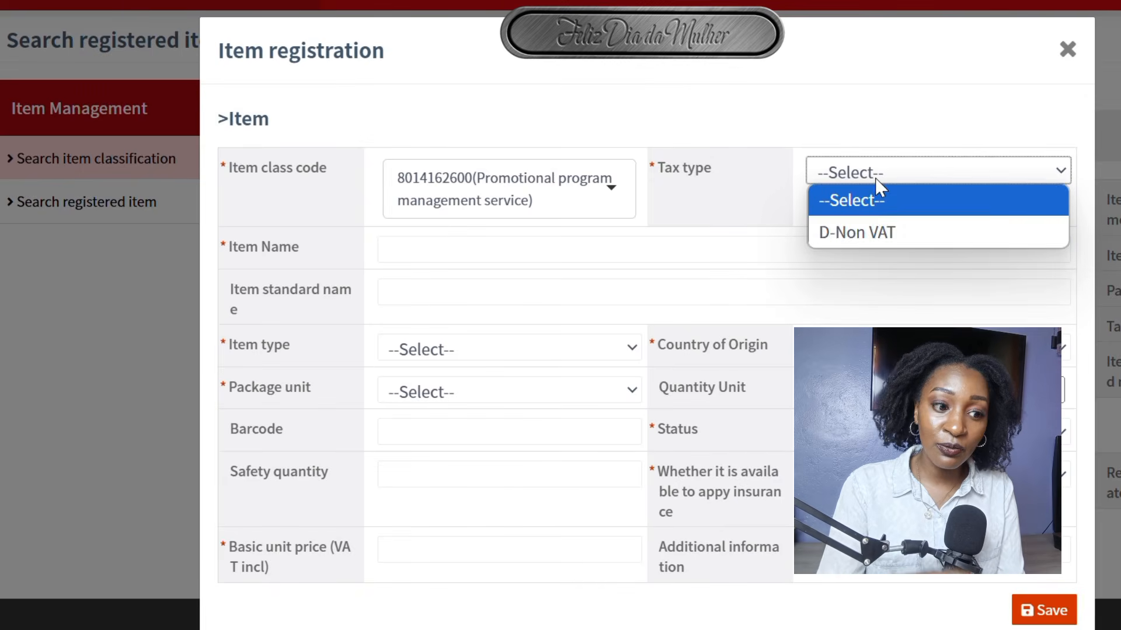
left_click(870, 232)
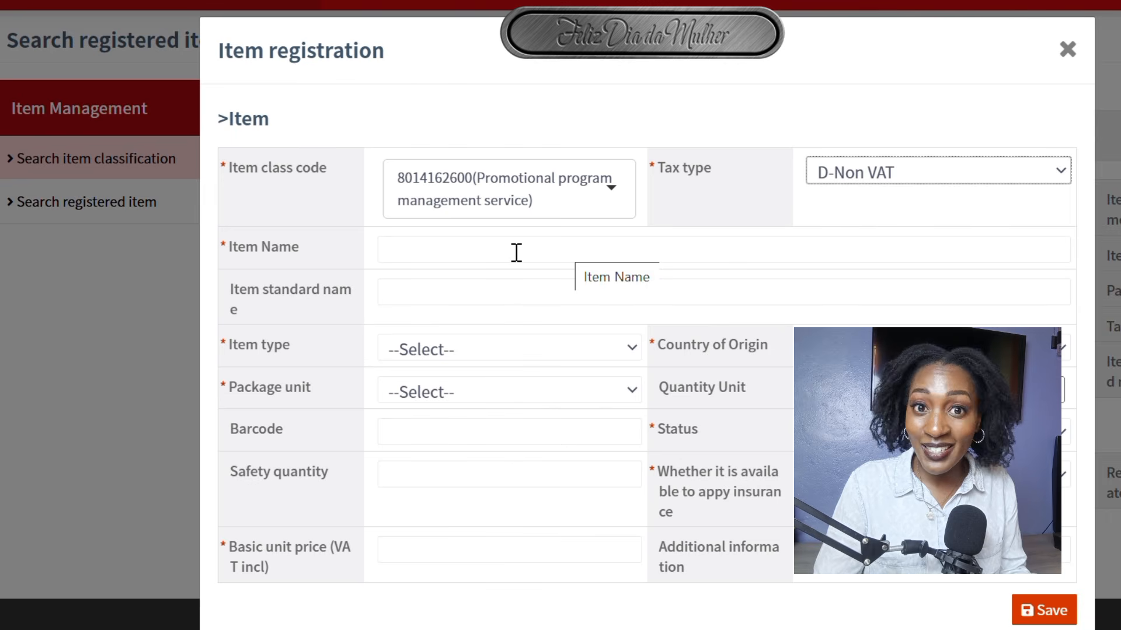
Step: Enter Promotional Video Marketing as the item name
left_click(403, 251)
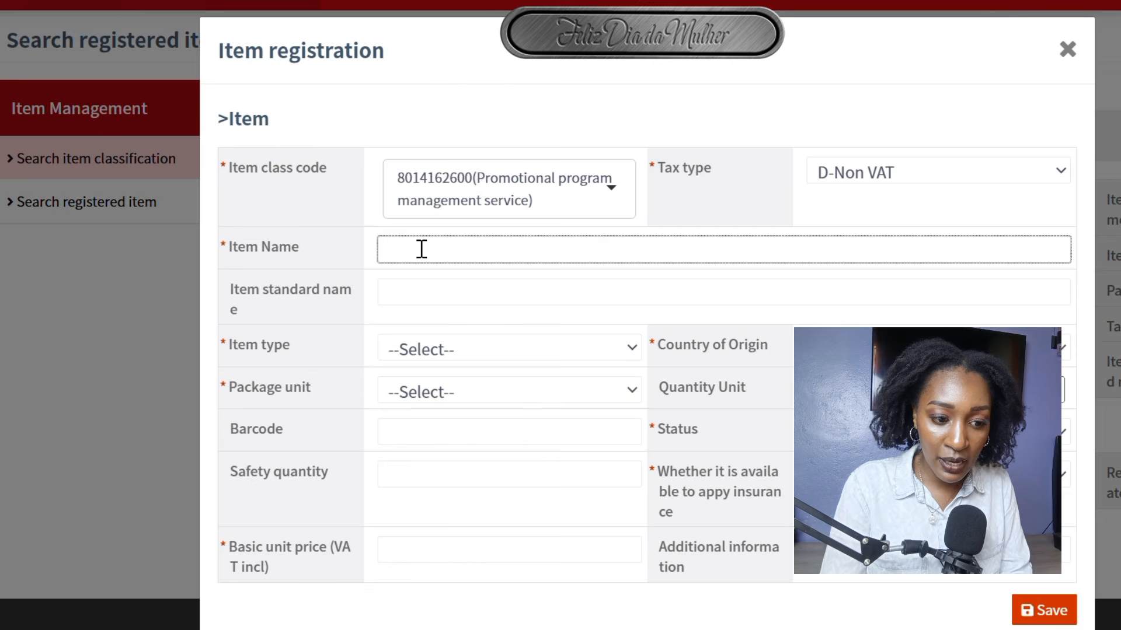
type("Por")
key("BackSpace")
type("r")
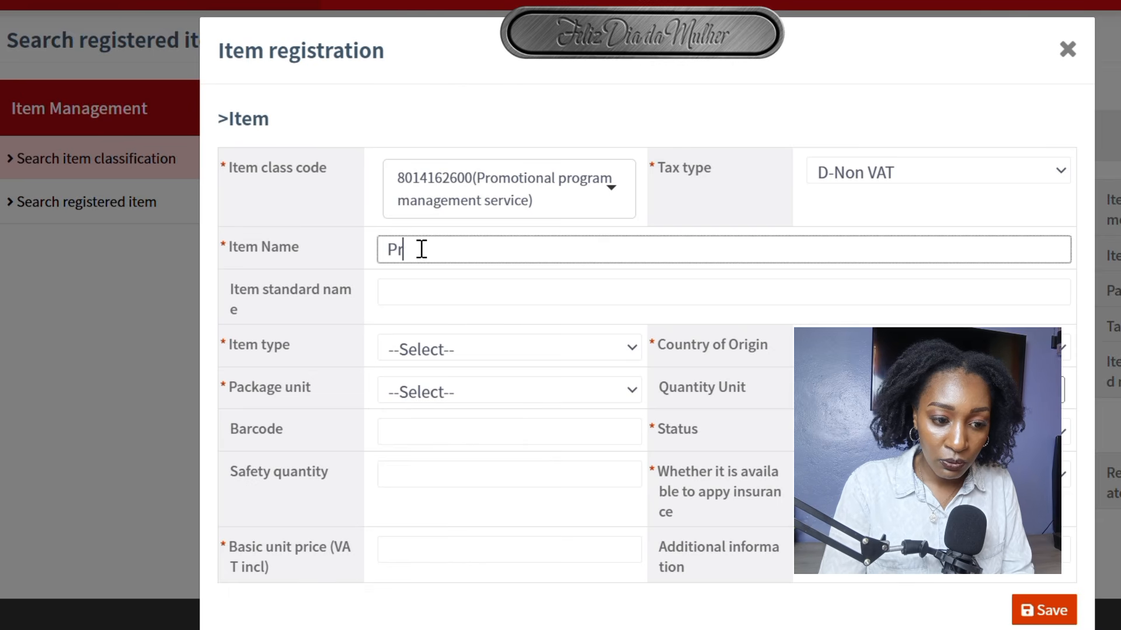
type("mot")
key("BackSpace")
key("BackSpace")
key("BackSpace")
key("BackSpace")
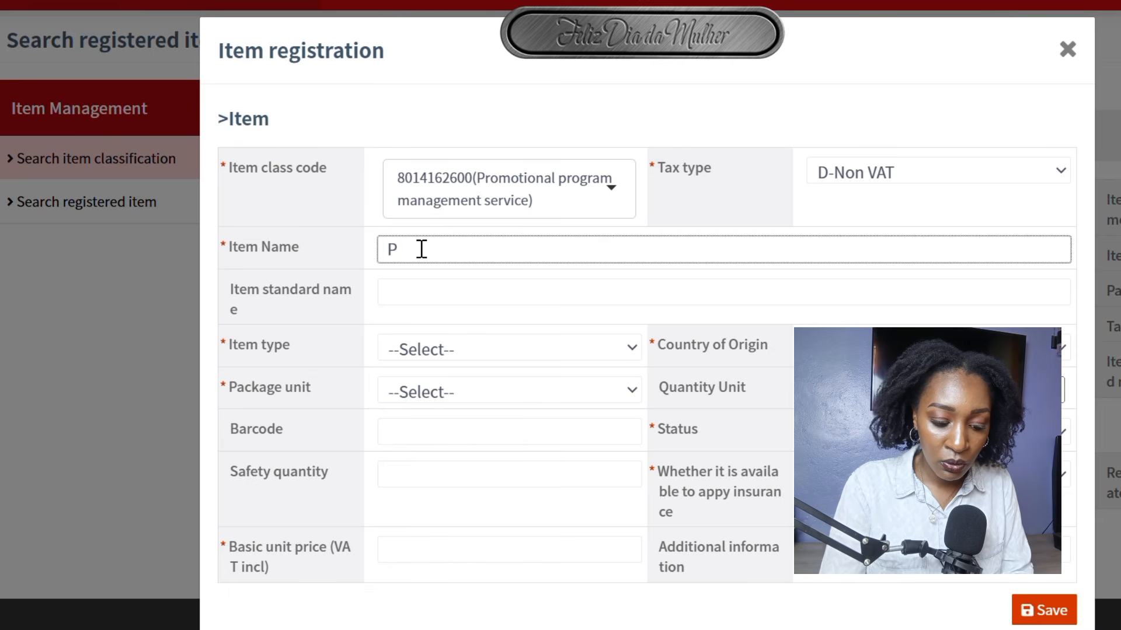
type("promo")
key("BackSpace")
key("BackSpace")
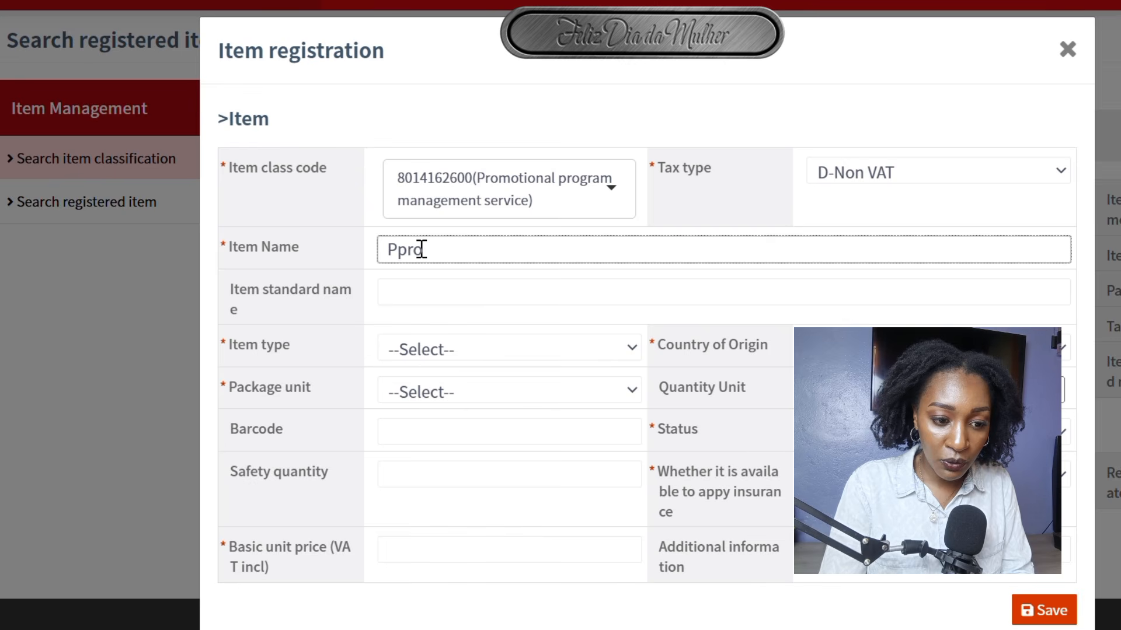
type("omotio")
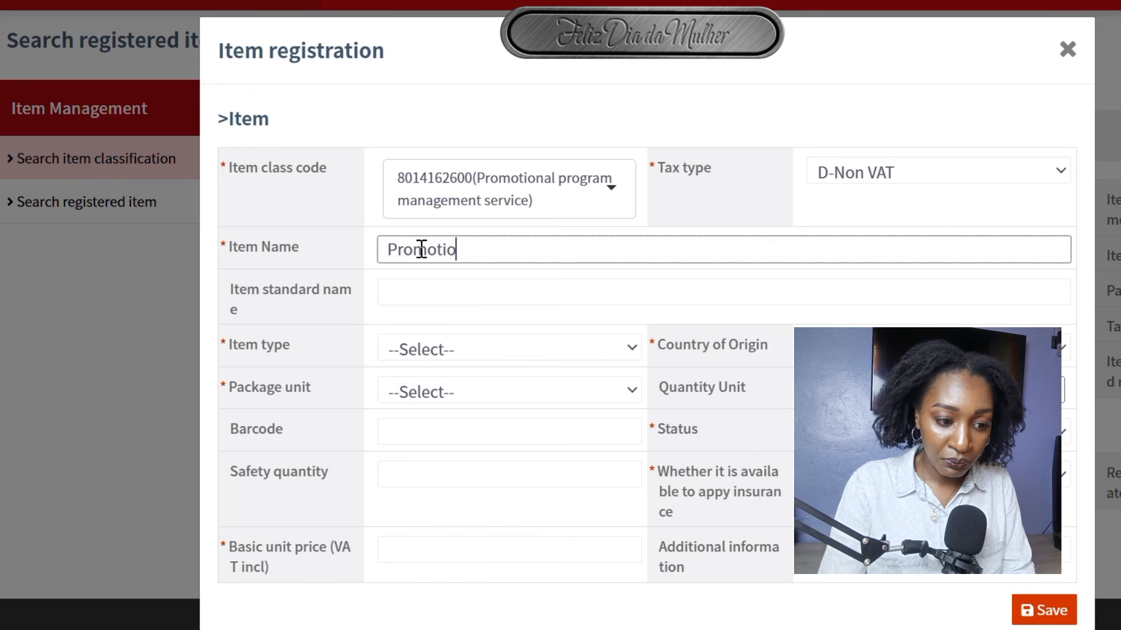
type("nal Video M")
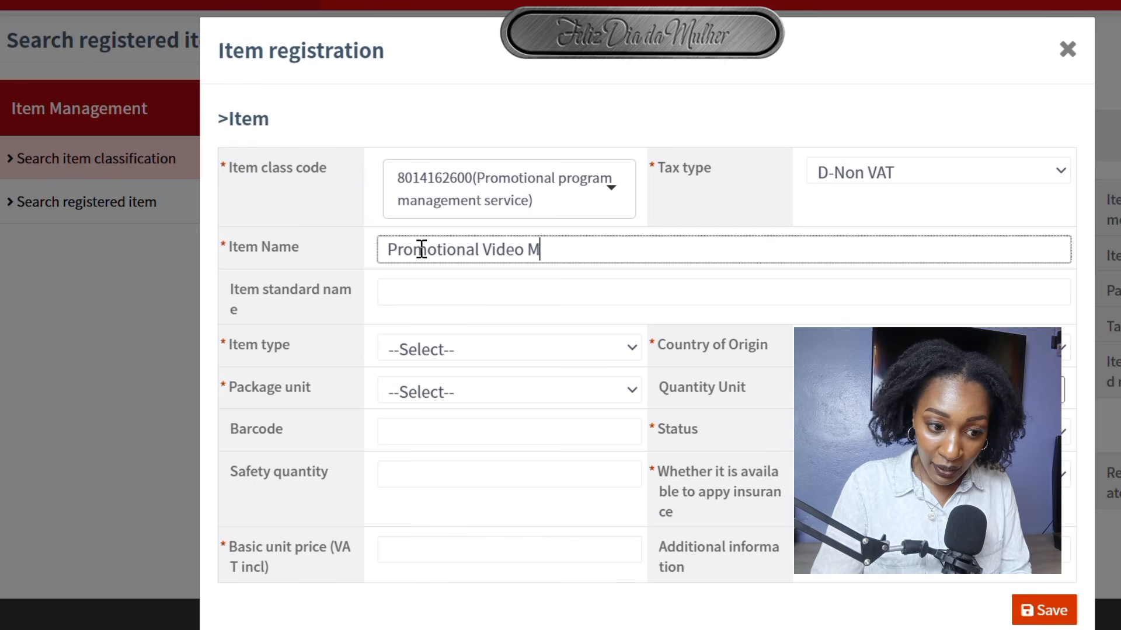
type("arketing")
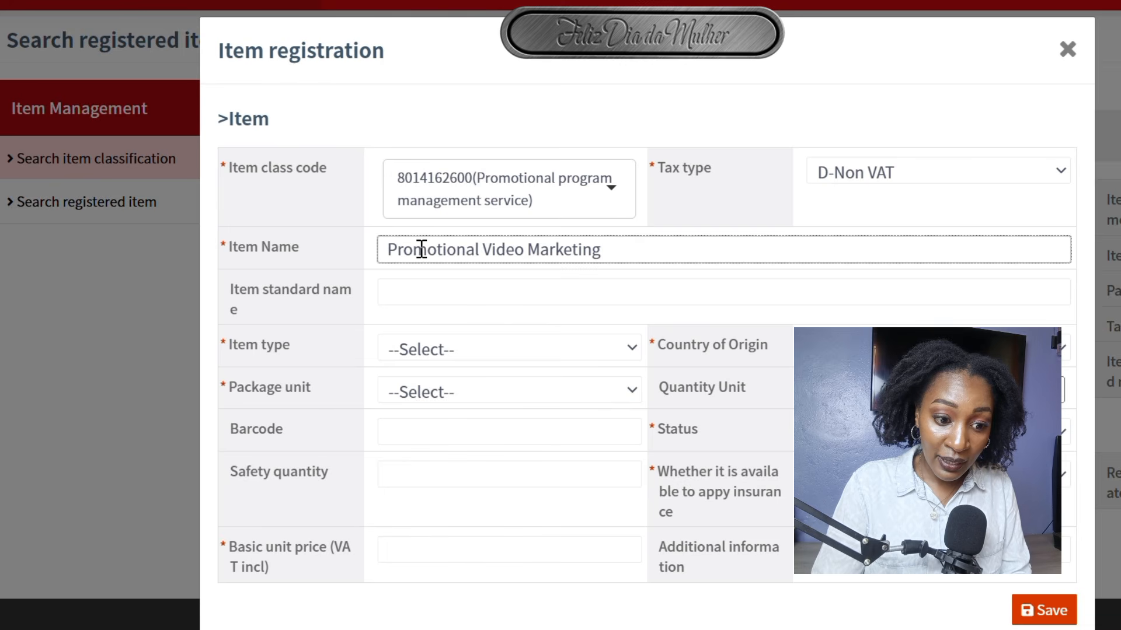
Step: Set the item type to Service
left_click(416, 352)
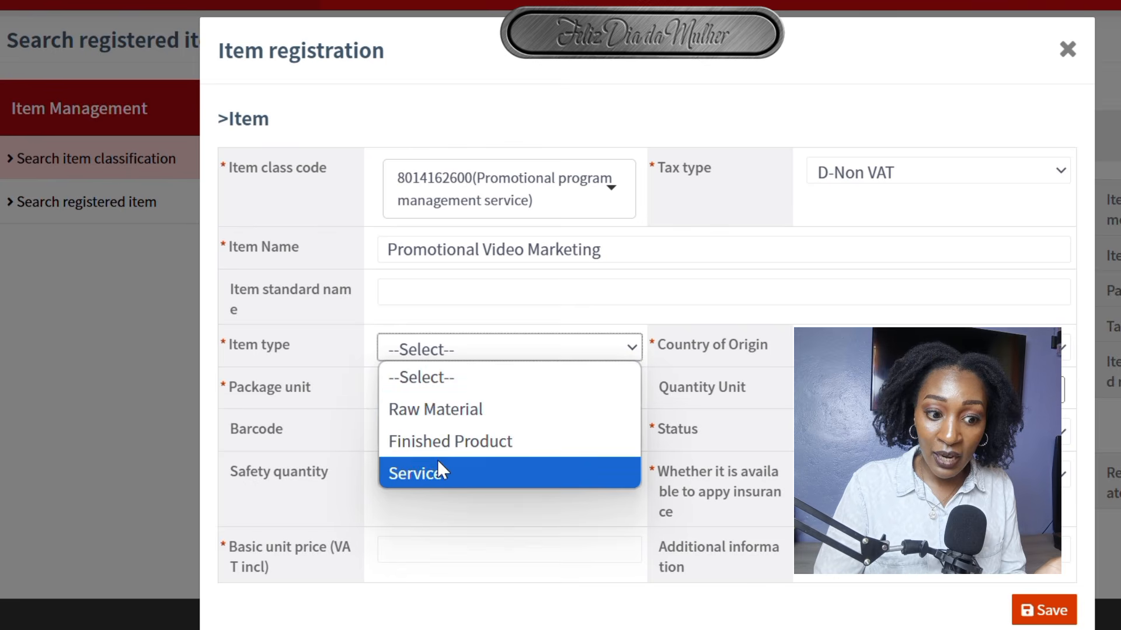
left_click(422, 475)
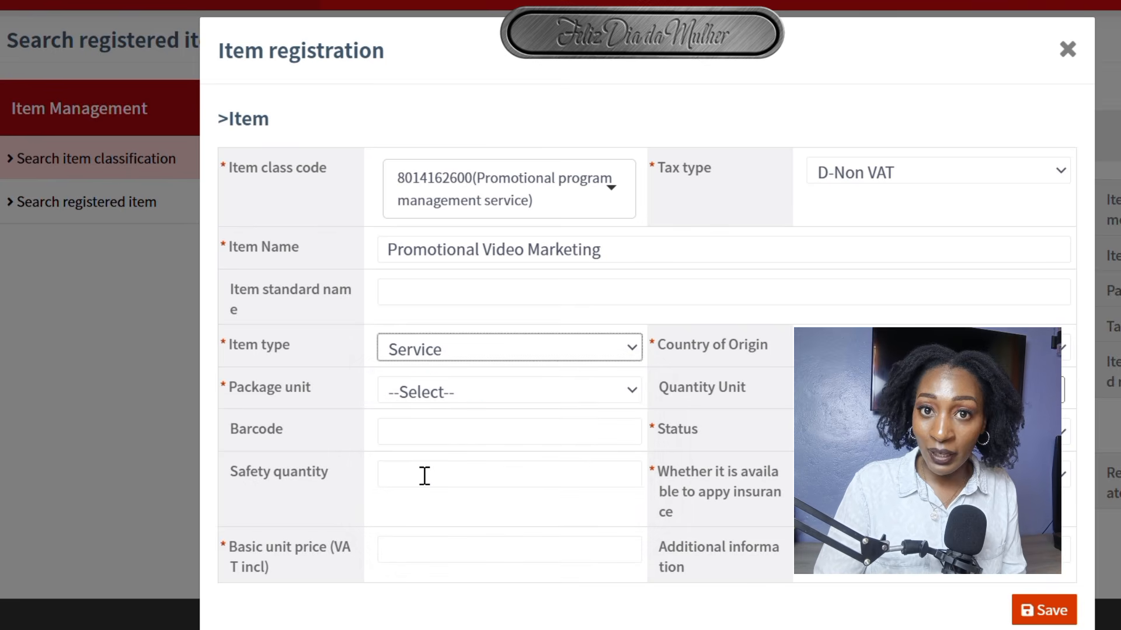
left_click(497, 357)
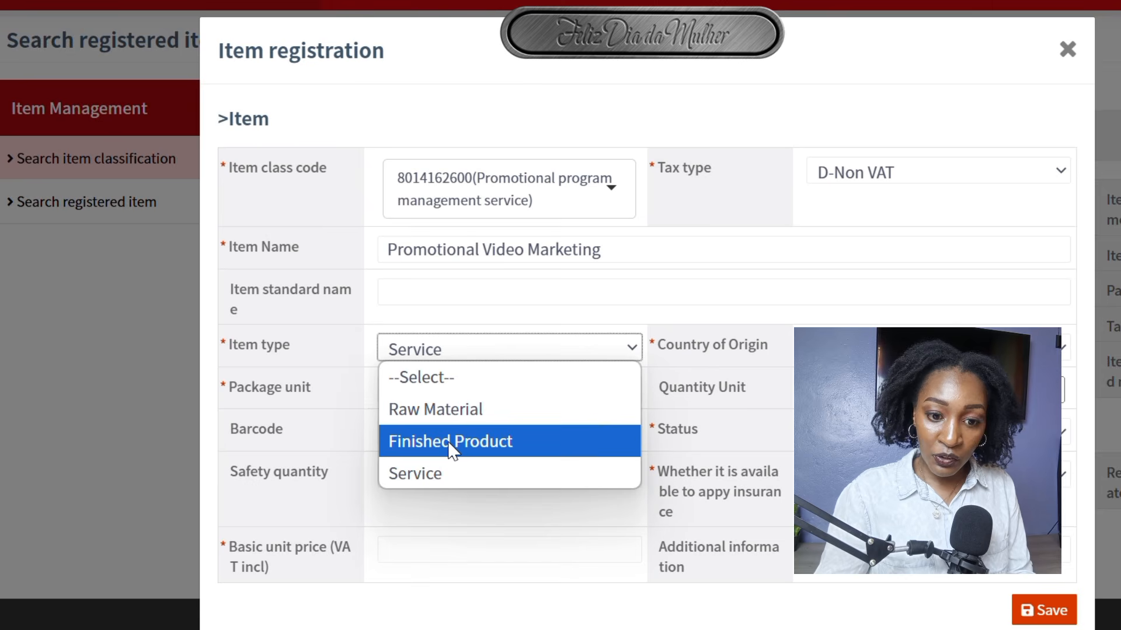
left_click(446, 481)
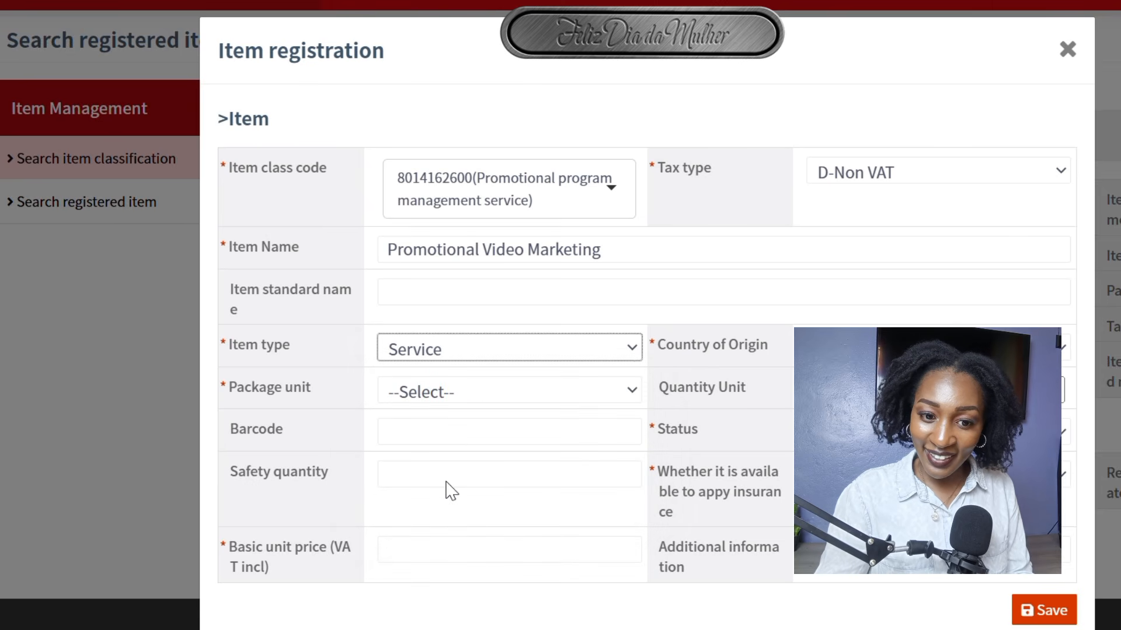
Step: Set the item's country of origin to Kenya
left_click(1064, 347)
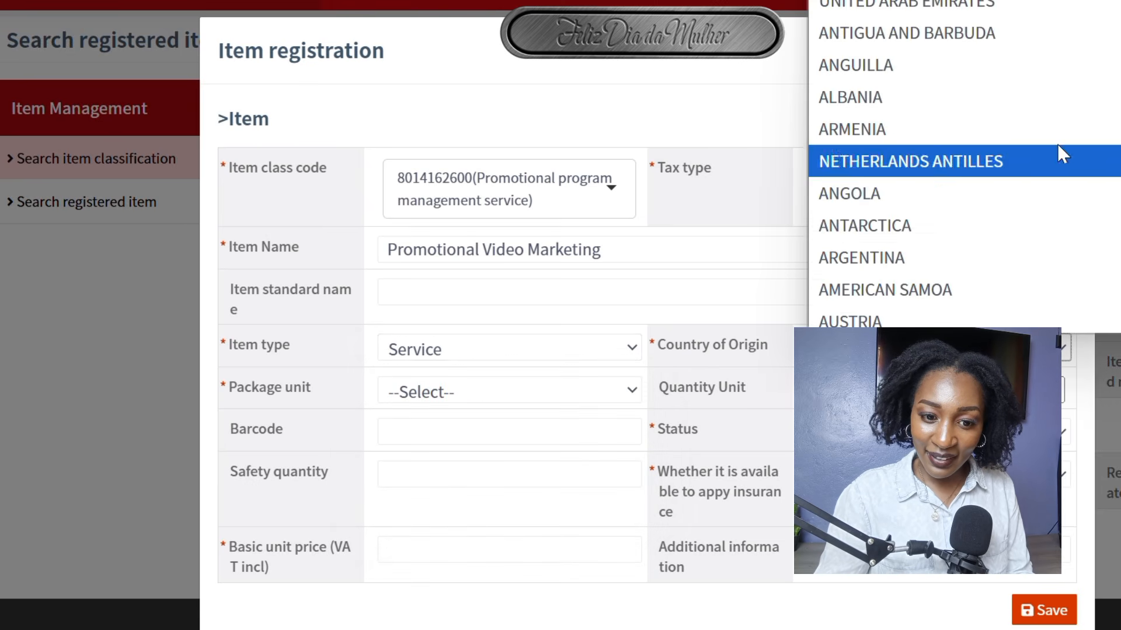
scroll(963, 163, "down", 20)
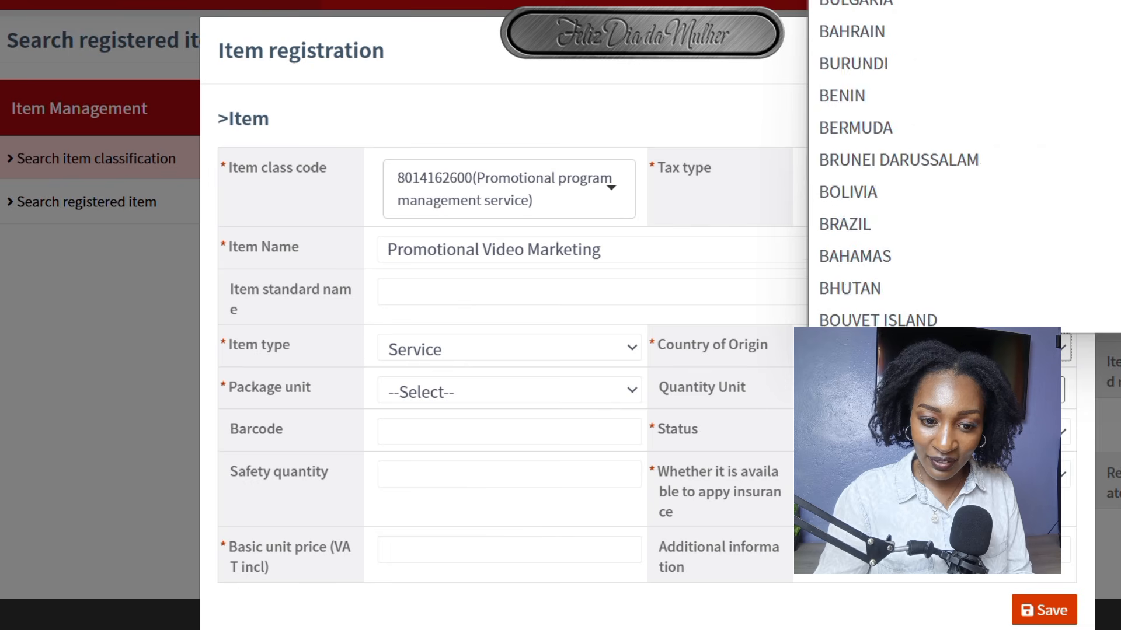
scroll(963, 163, "down", 15)
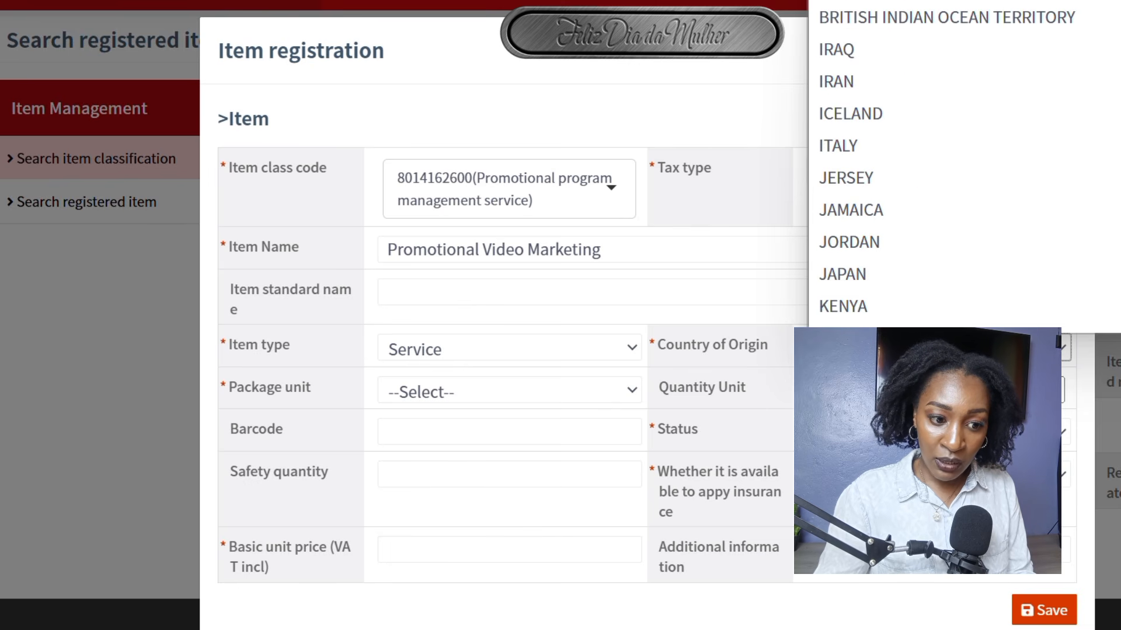
left_click(904, 306)
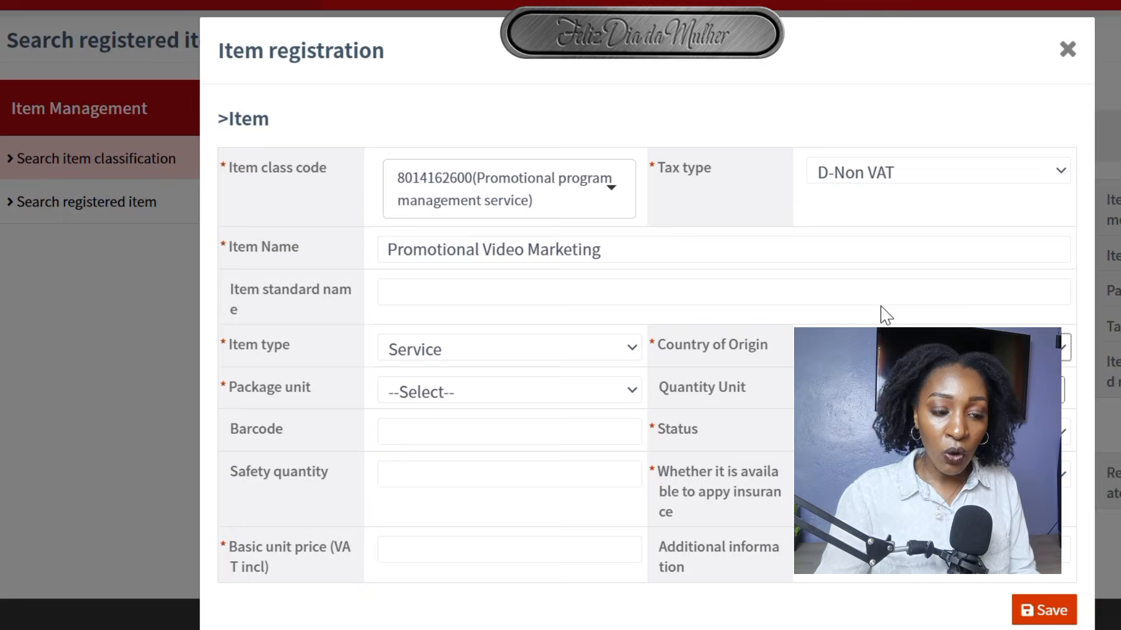
Step: Set the package unit to Net and the quantity unit to Number
left_click(453, 401)
scroll(584, 245, "down", 1)
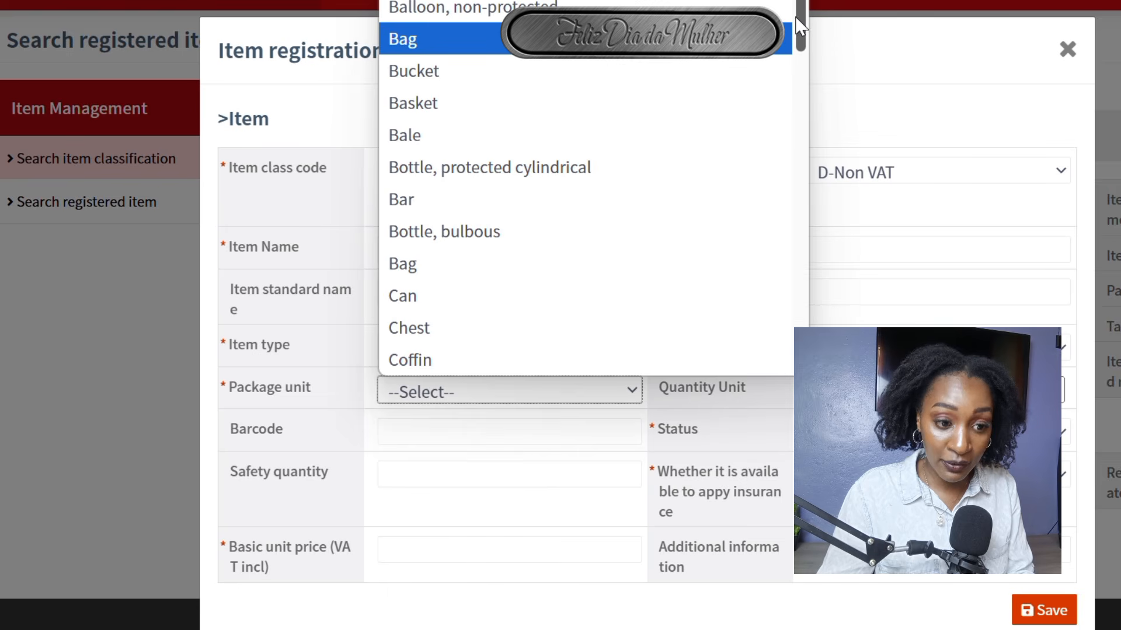
left_click_drag(796, 19, 782, 223)
left_click(409, 140)
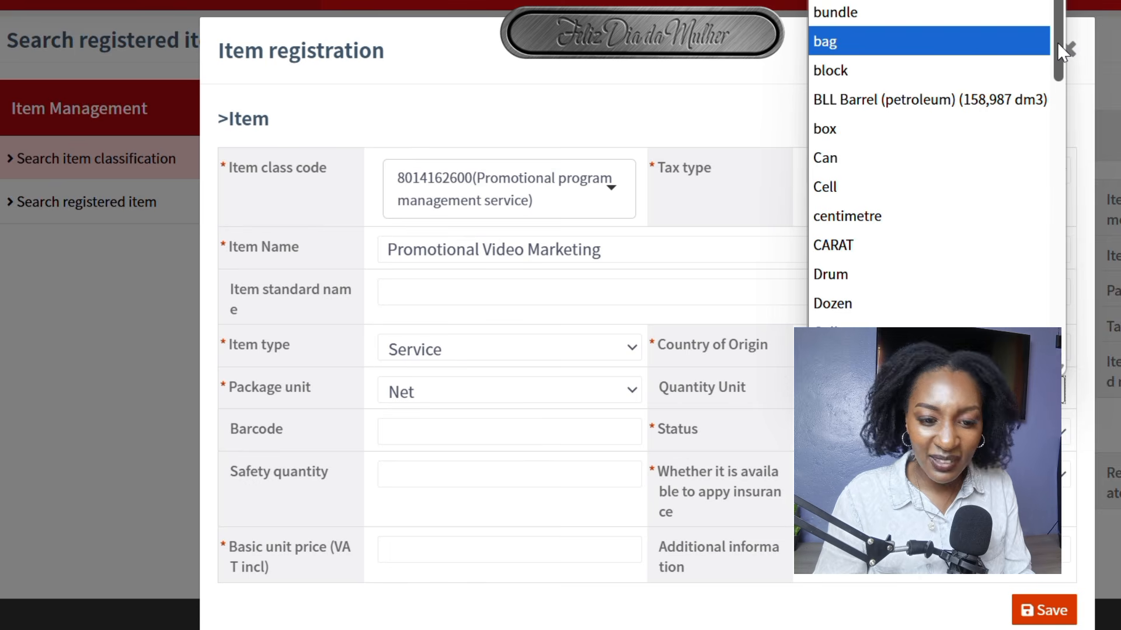
left_click_drag(1057, 42, 1059, 245)
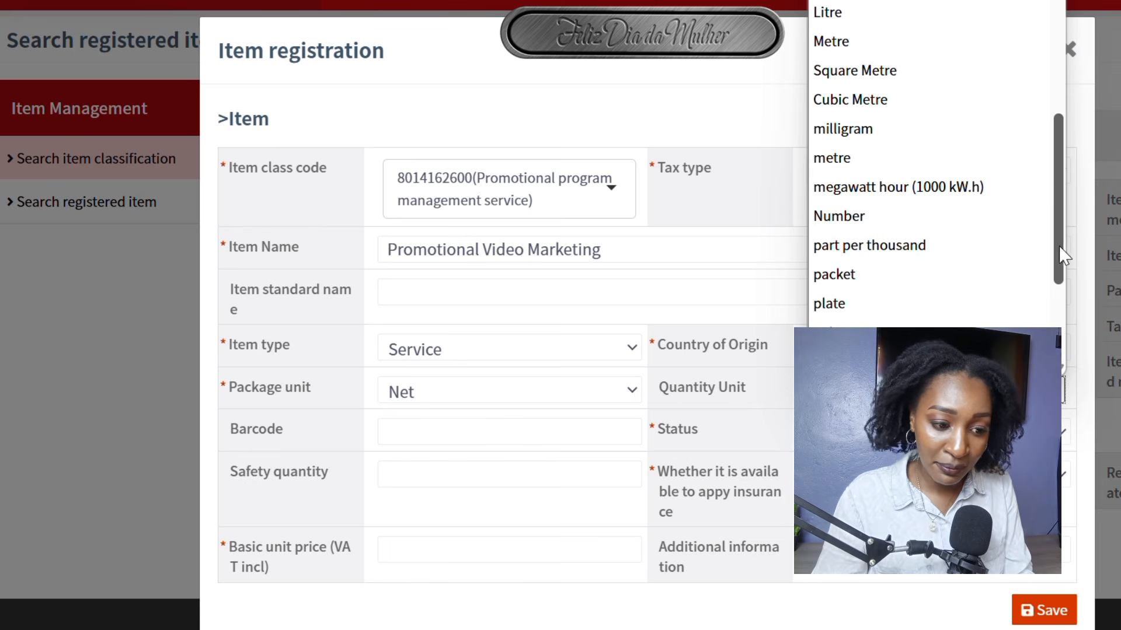
left_click(906, 226)
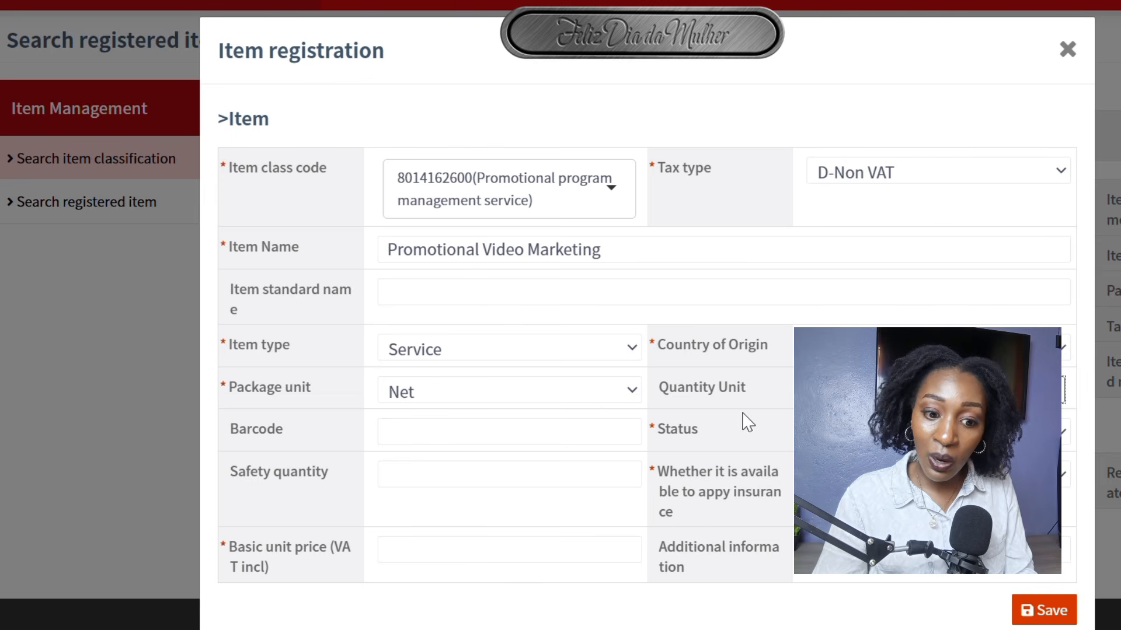
Step: Choose the item's status and set its insurance availability to Unapplied
left_click(933, 432)
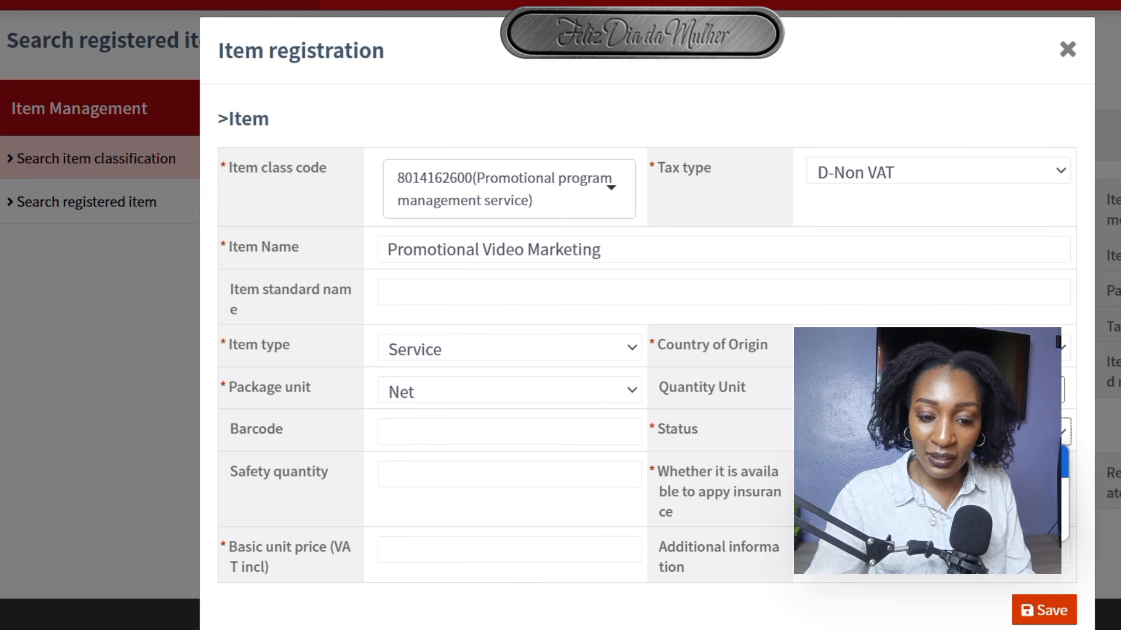
left_click(933, 493)
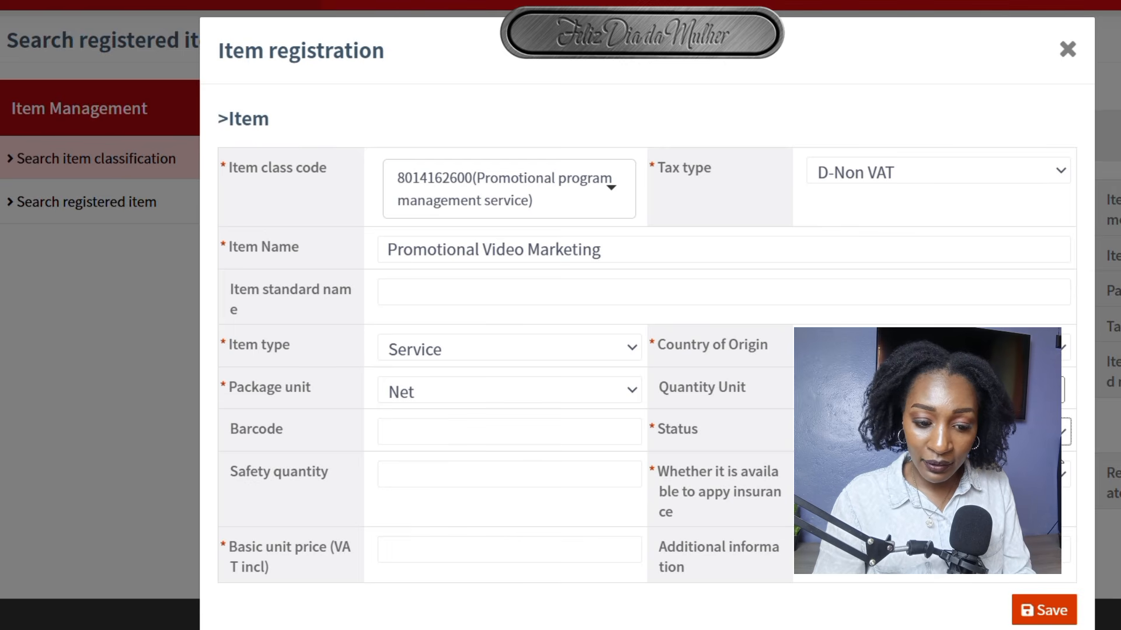
left_click(933, 474)
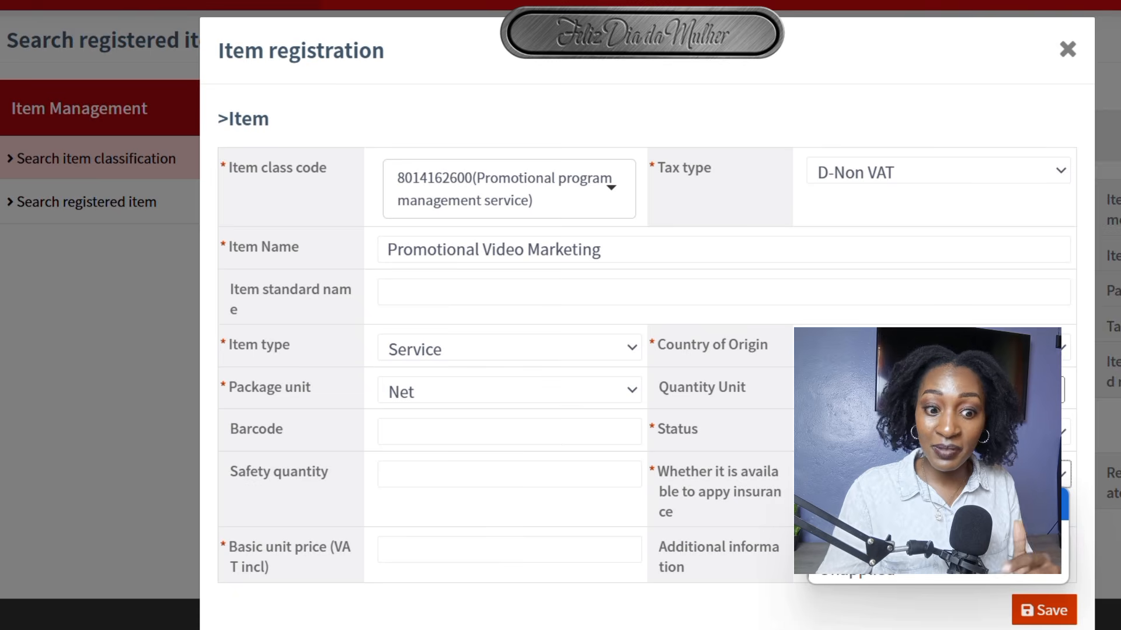
left_click(875, 575)
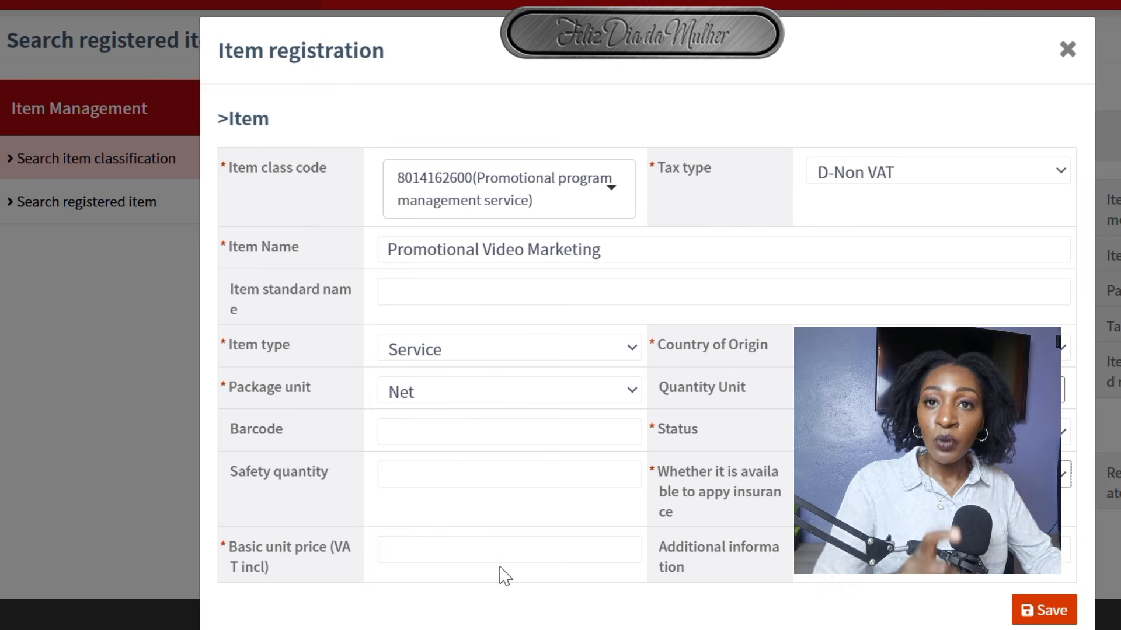
Step: Set the item's basic unit price, VAT included, to 10,000
left_click(461, 545)
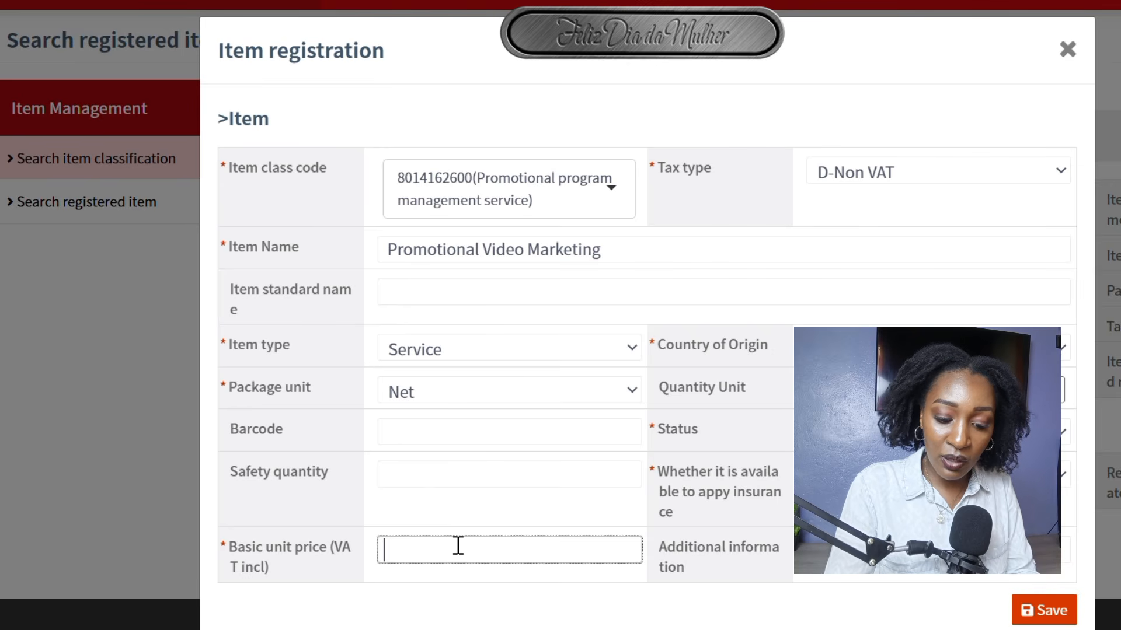
type("10")
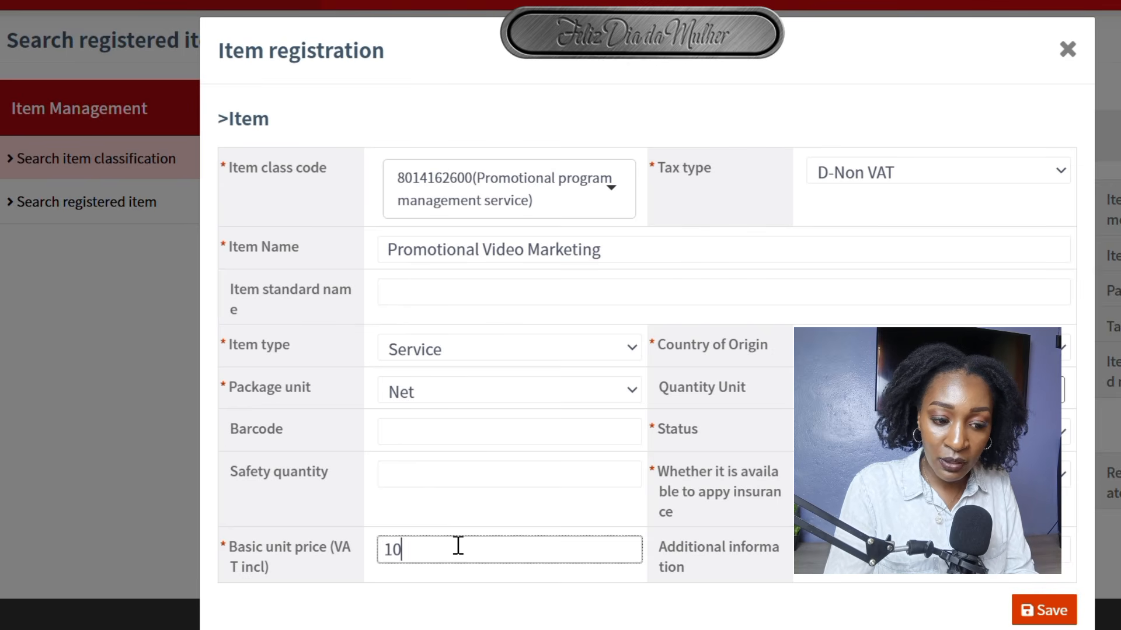
key("BackSpace")
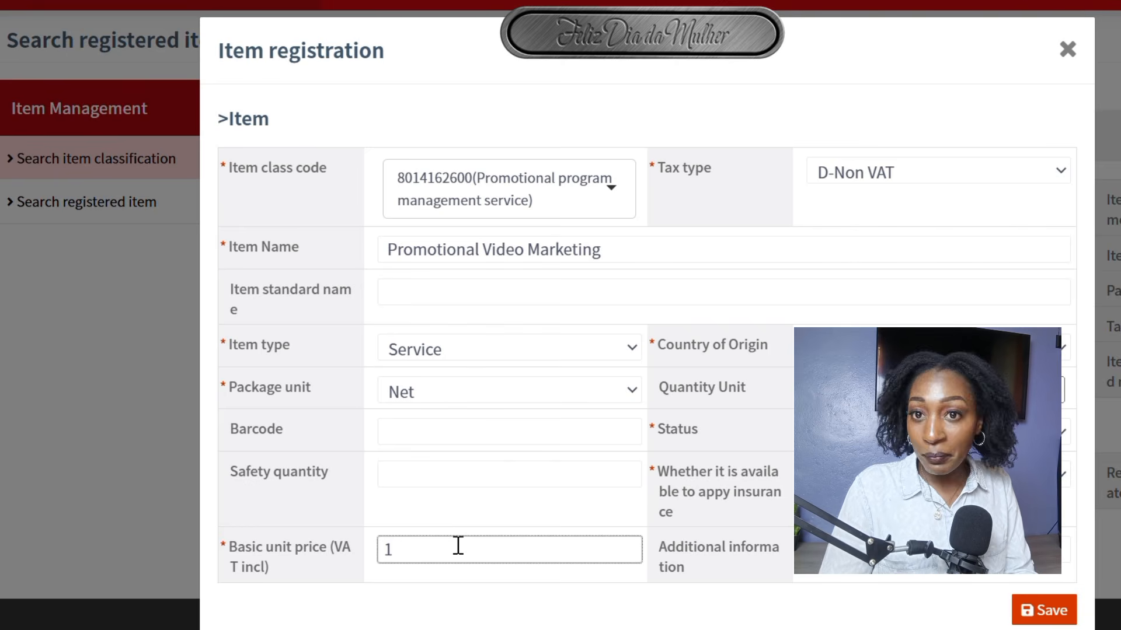
type("0,000")
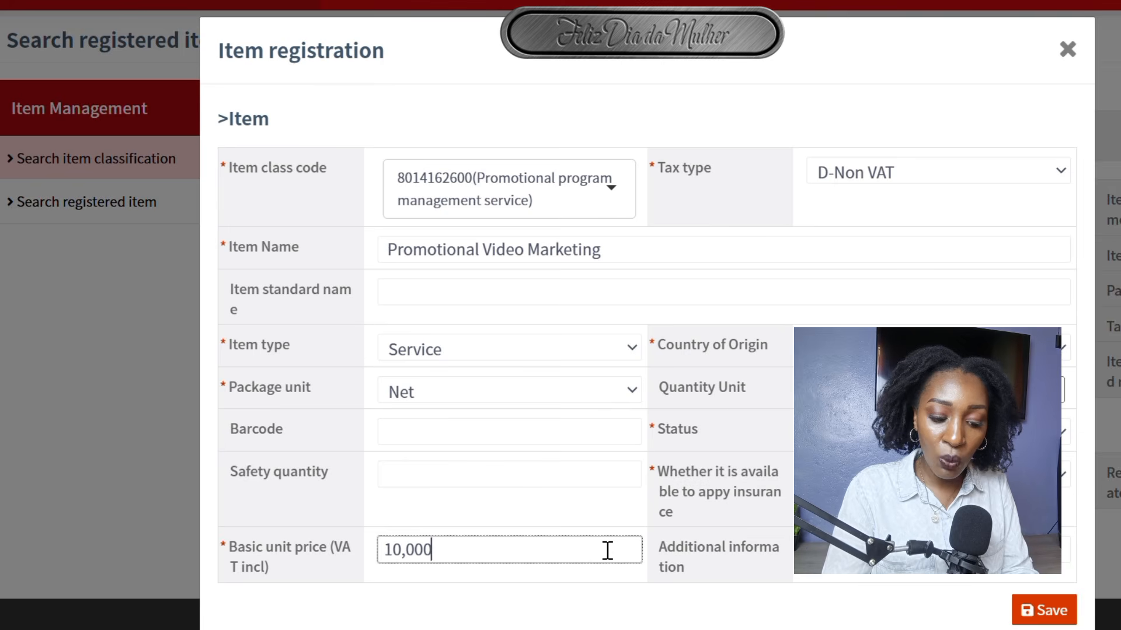
Step: Try a basic unit price of 11,150 for the item and restore the price to 10,000
key("BackSpace")
key("BackSpace")
key("BackSpace")
key("BackSpace")
key("BackSpace")
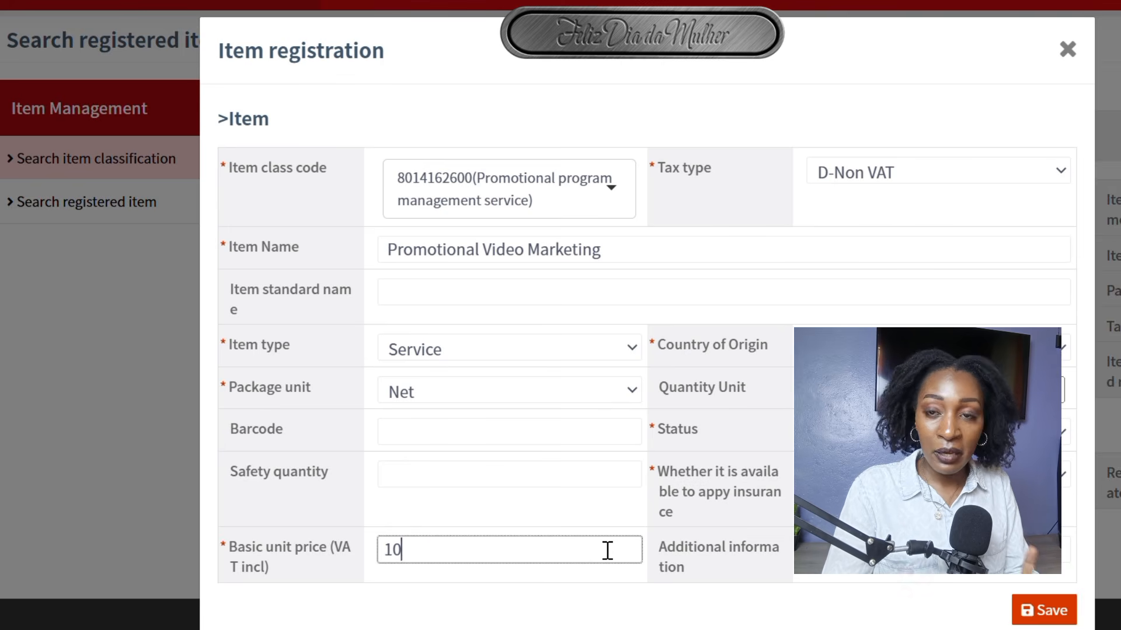
type("1150")
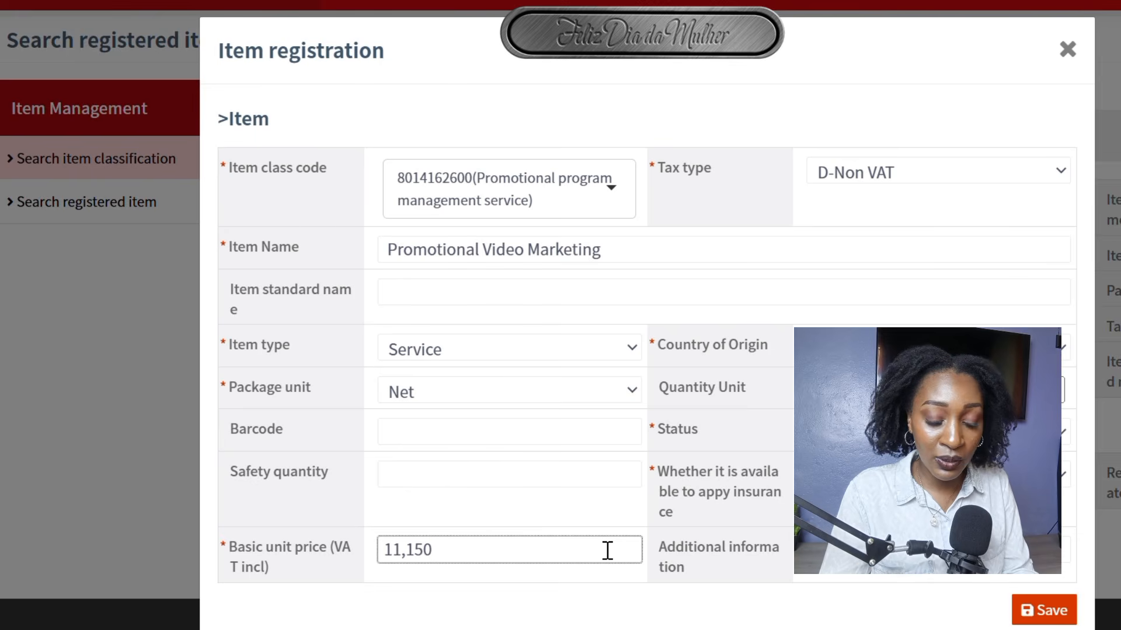
key("BackSpace")
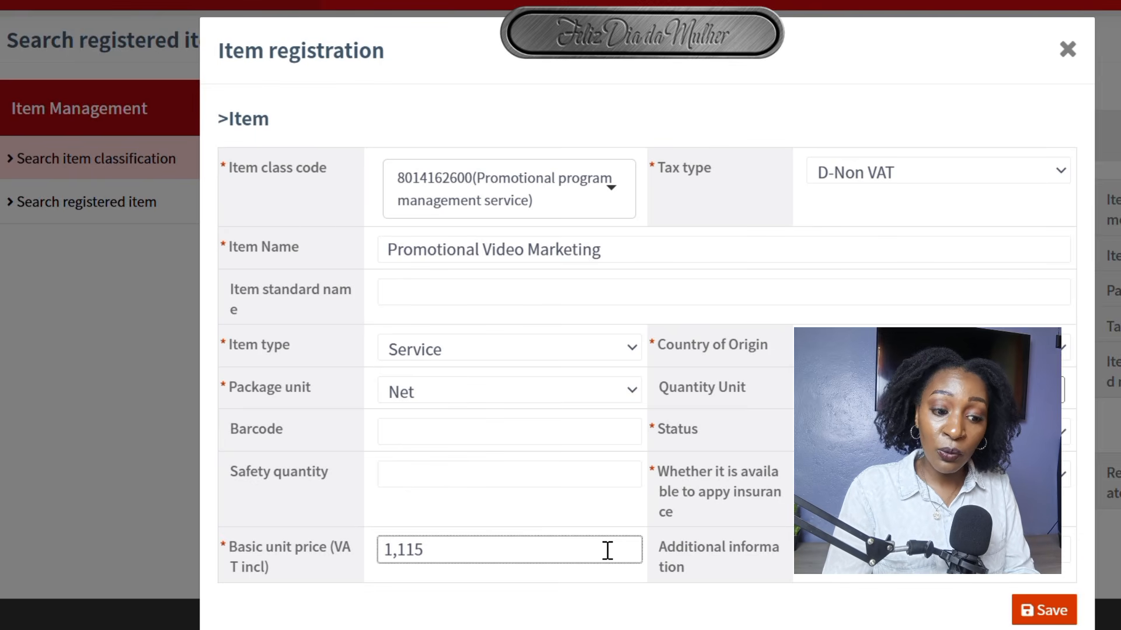
key("BackSpace")
key("BackSpace")
key("BackSpace")
type("0")
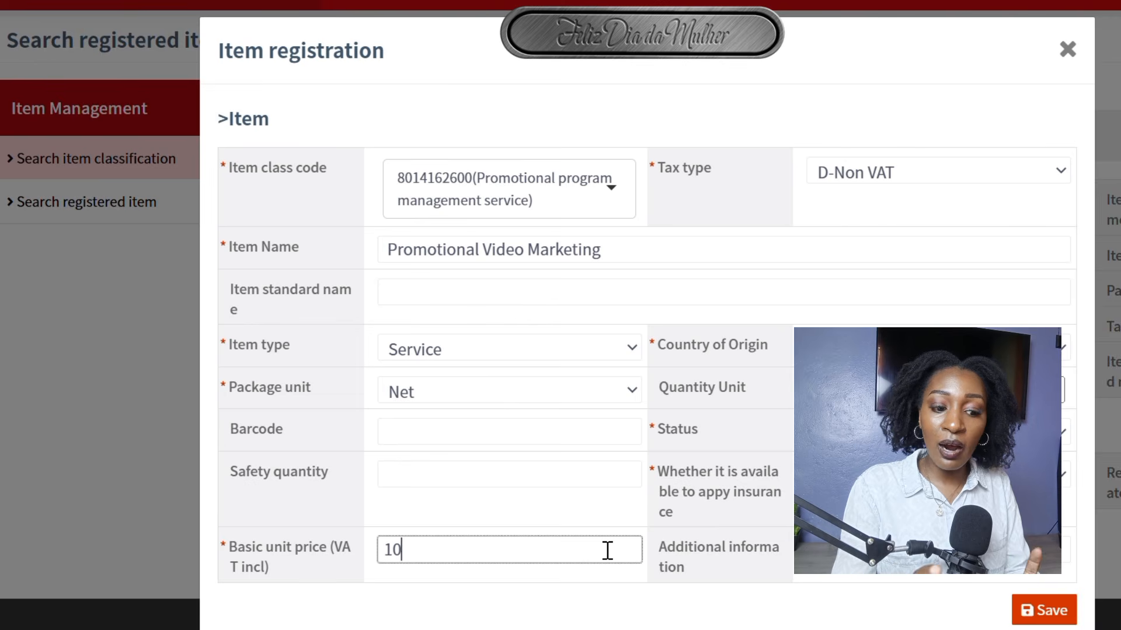
type(",000")
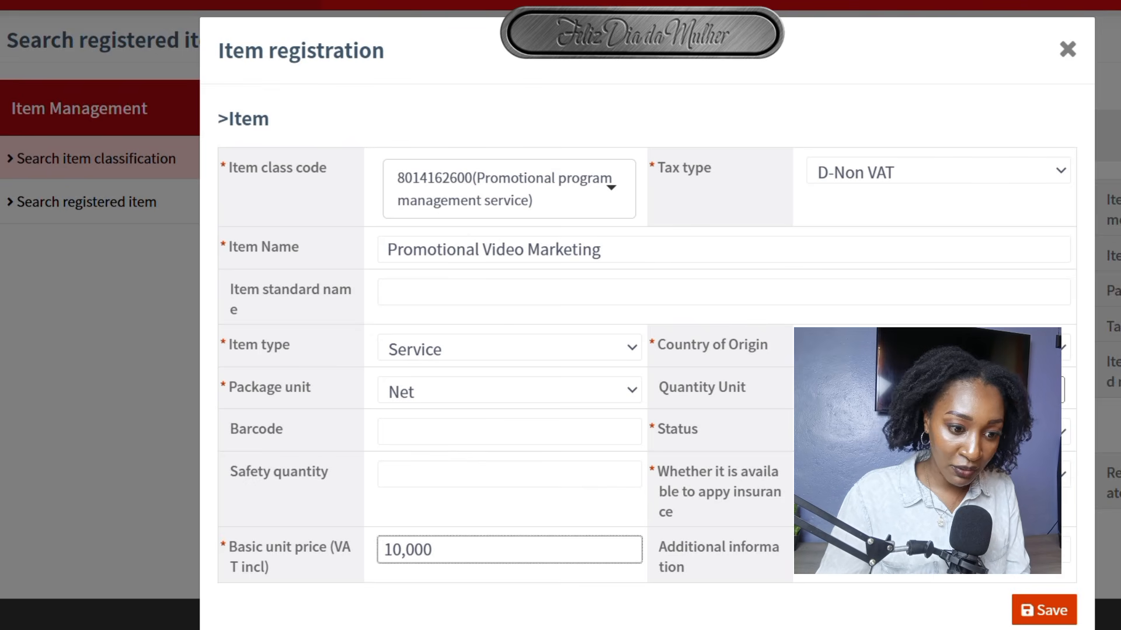
Step: Save the Promotional Video Marketing item and confirm its registration
key("Tab")
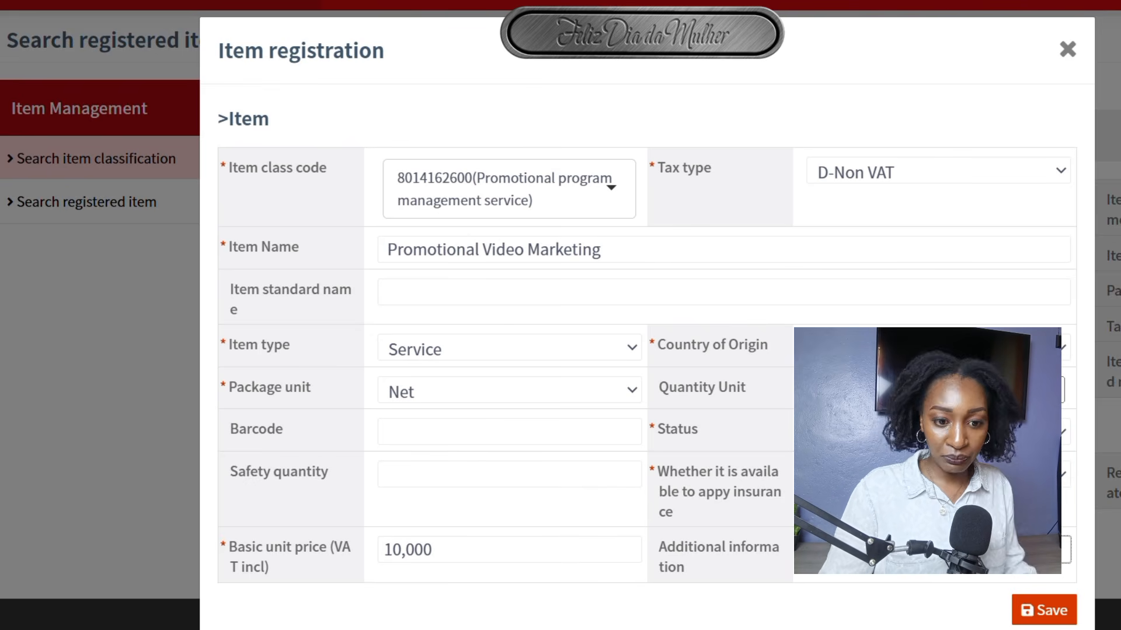
left_click(1046, 613)
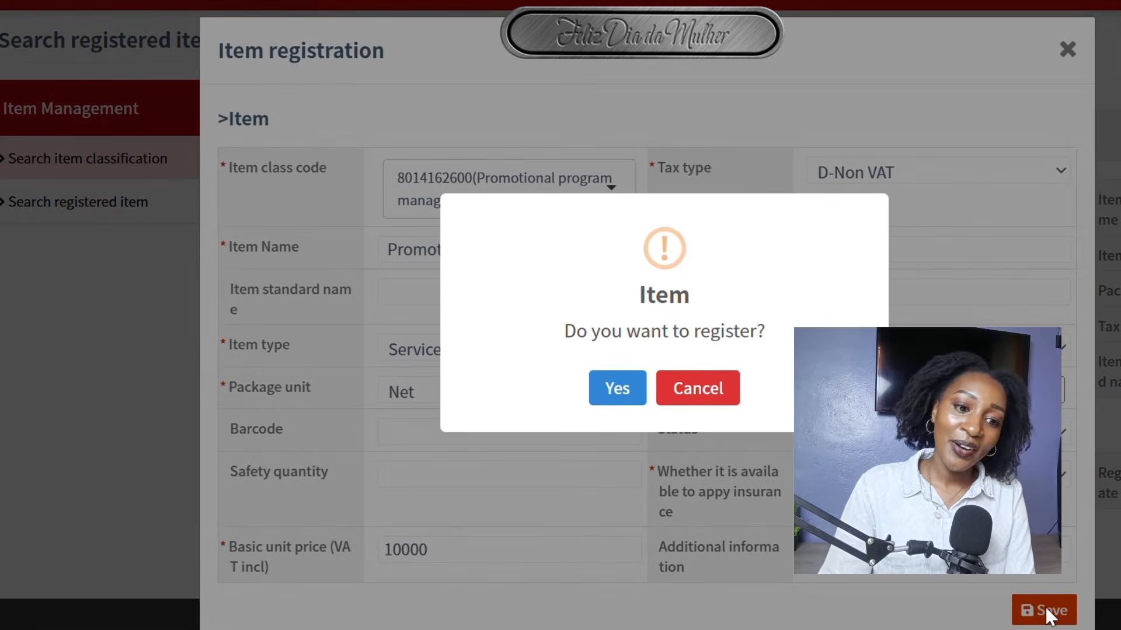
left_click(603, 395)
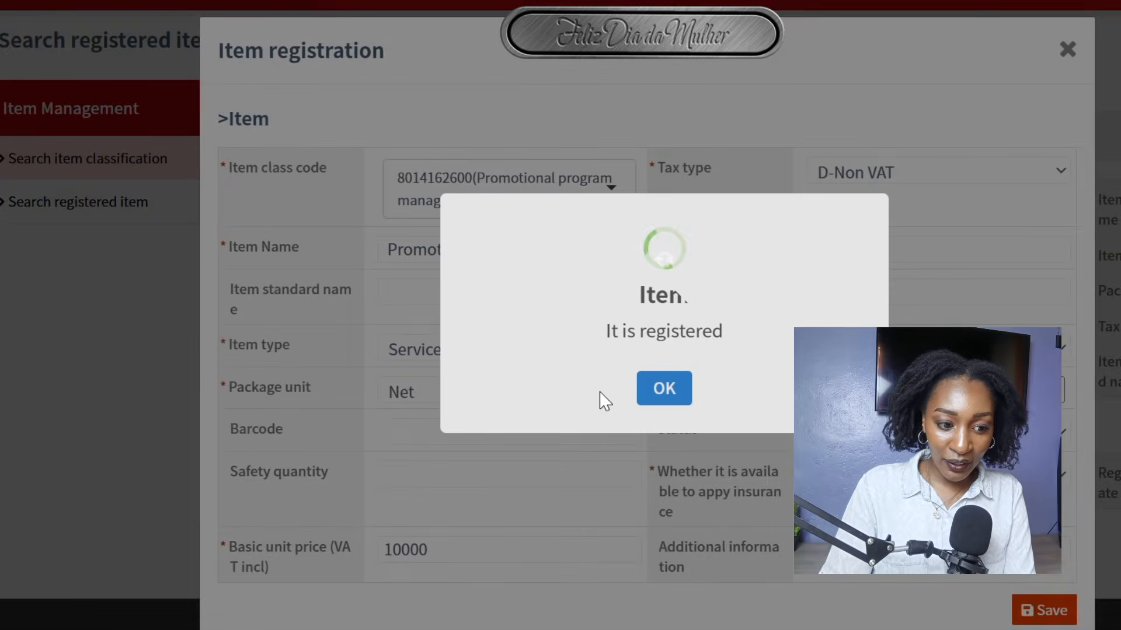
left_click(660, 391)
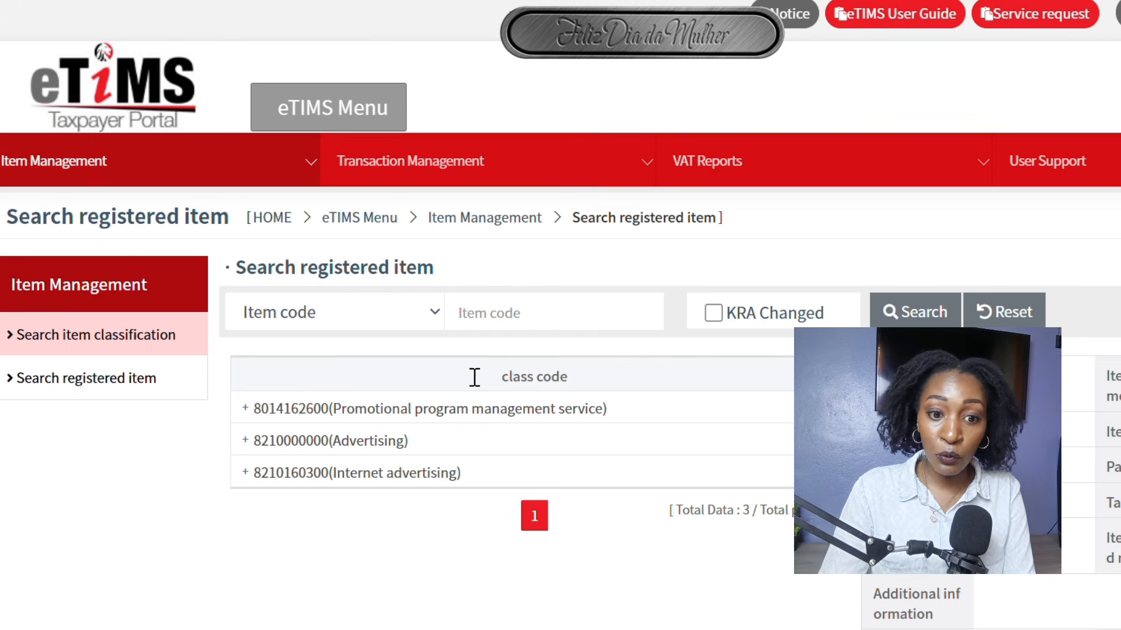
Step: Open the Sales Receipt page of Transaction Management and start adding a new receipt
mouse_move(578, 161)
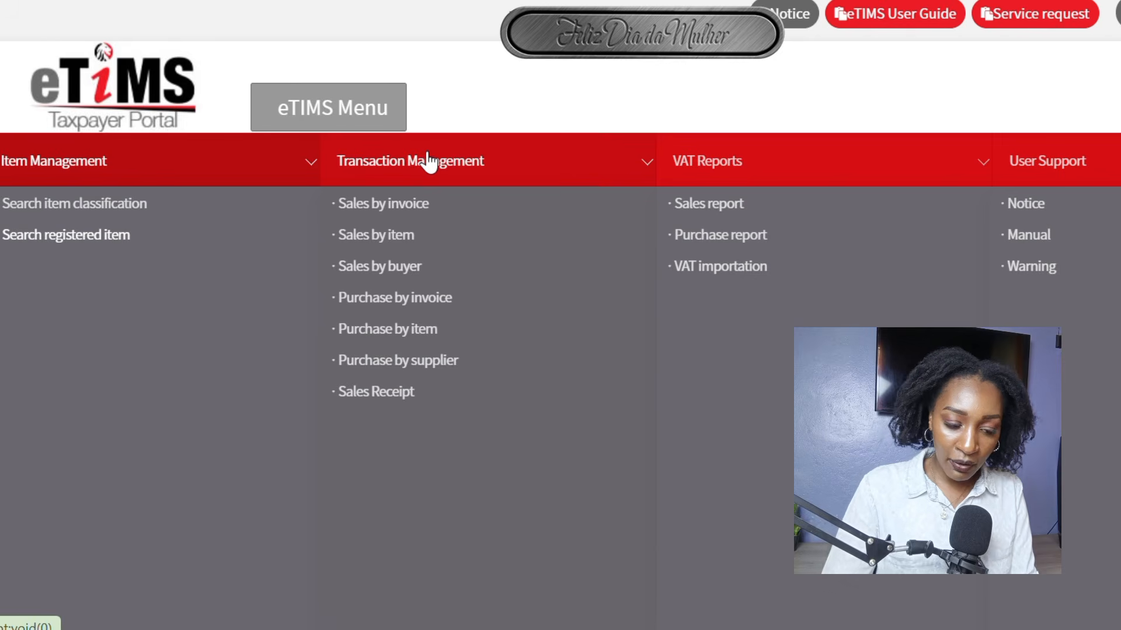
left_click(192, 235)
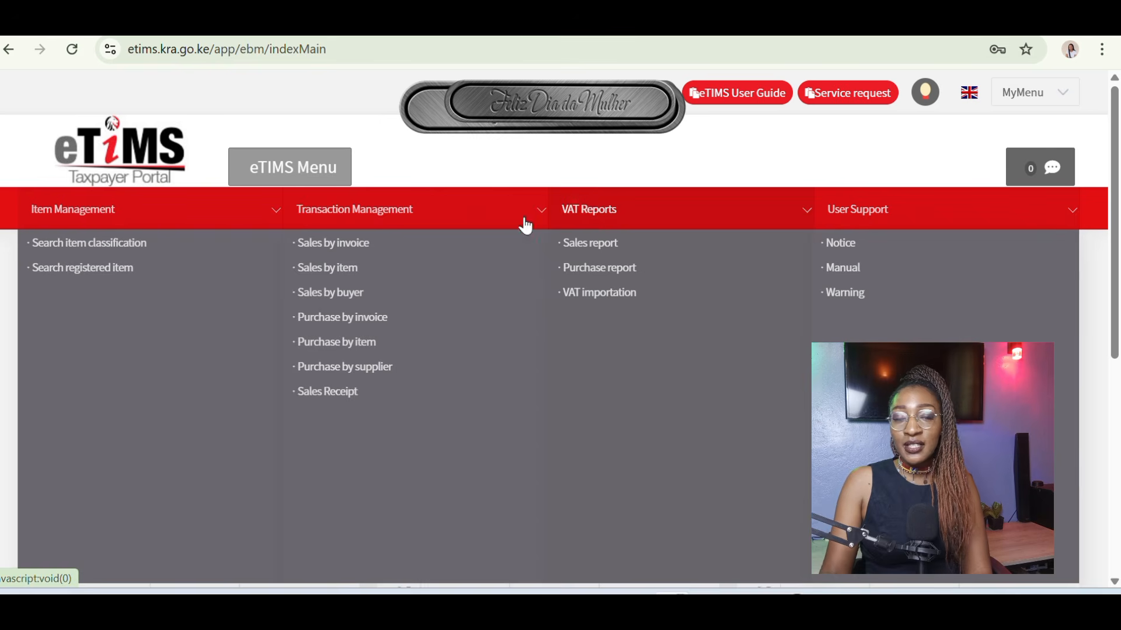
left_click(353, 395)
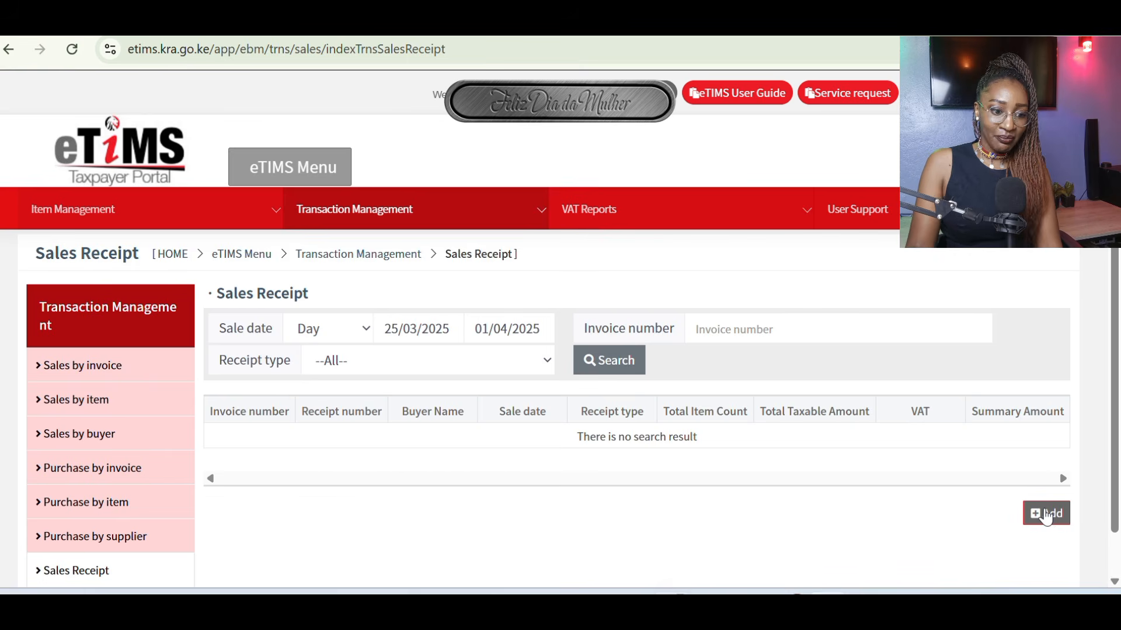
left_click(1045, 516)
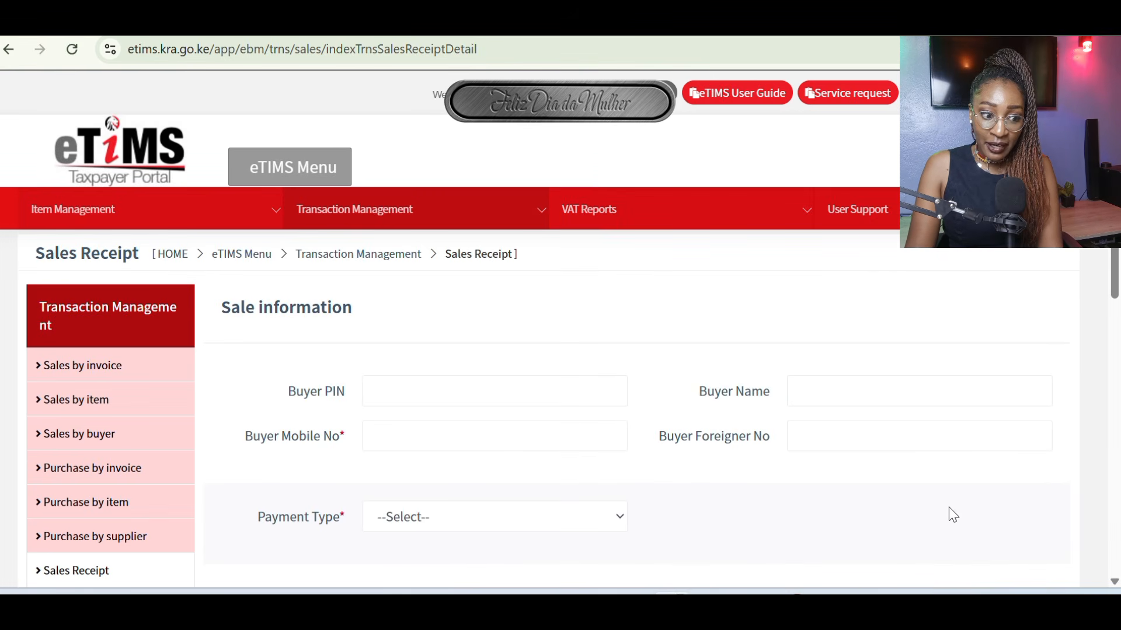
Step: Enter the buyer's PIN and mobile number, and set the payment type to DEBIT & CREDIT CARD
scroll(869, 424, "down", 2)
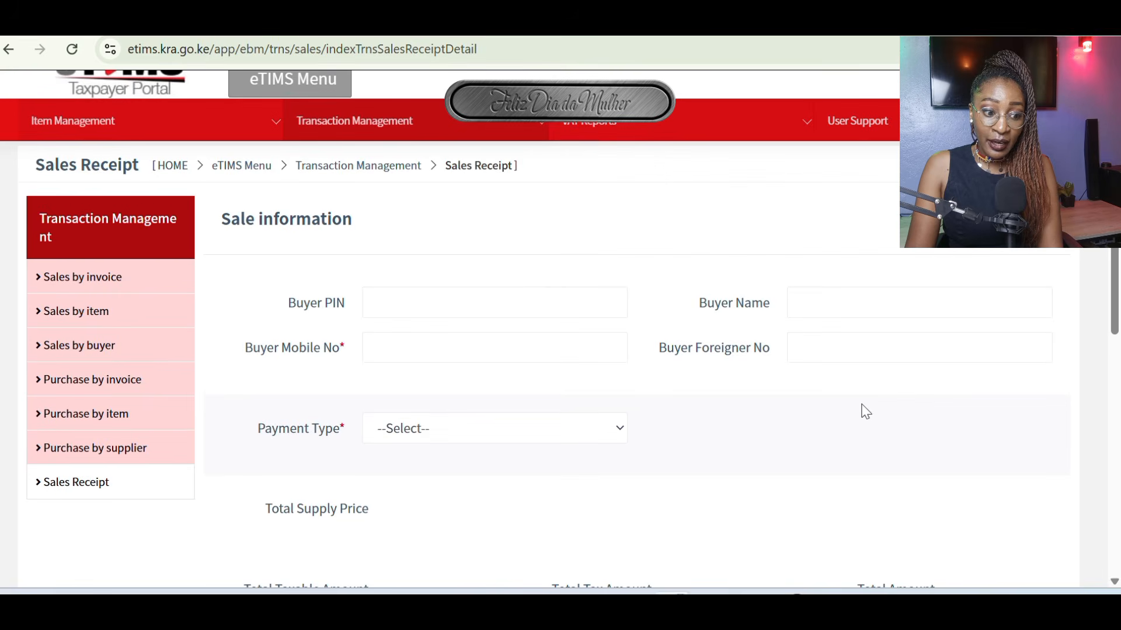
left_click(475, 296)
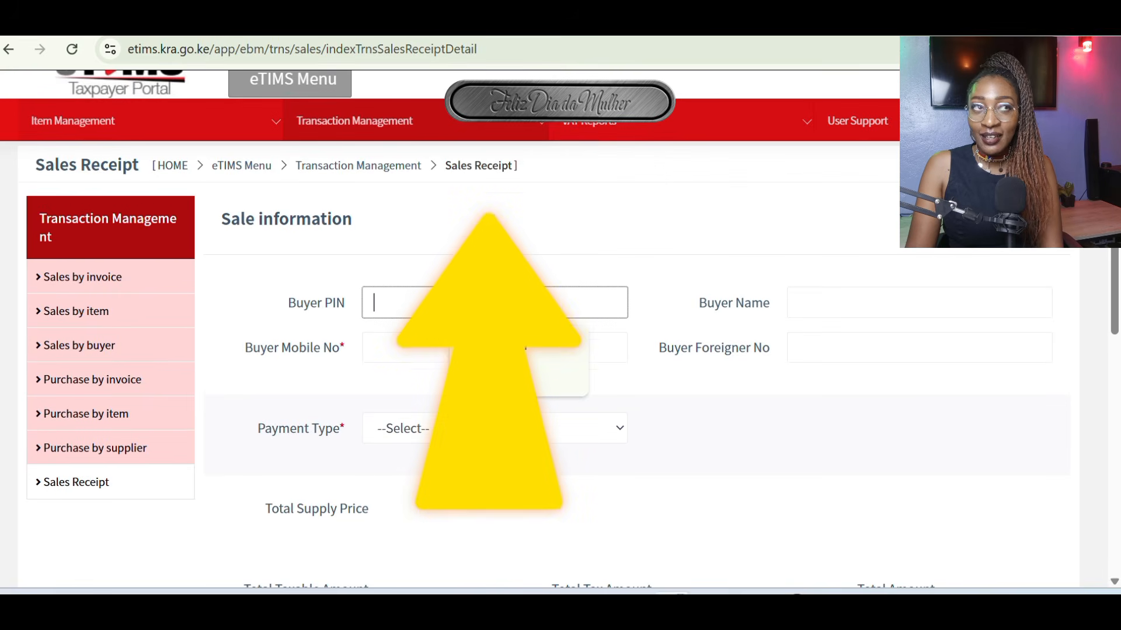
left_click(681, 415)
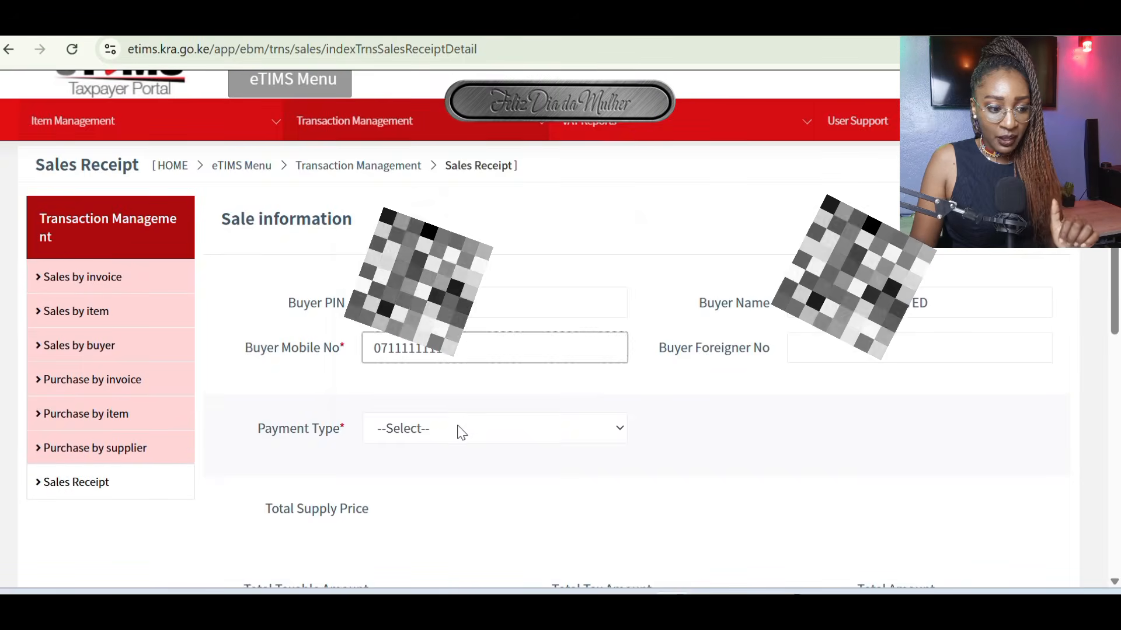
left_click(457, 429)
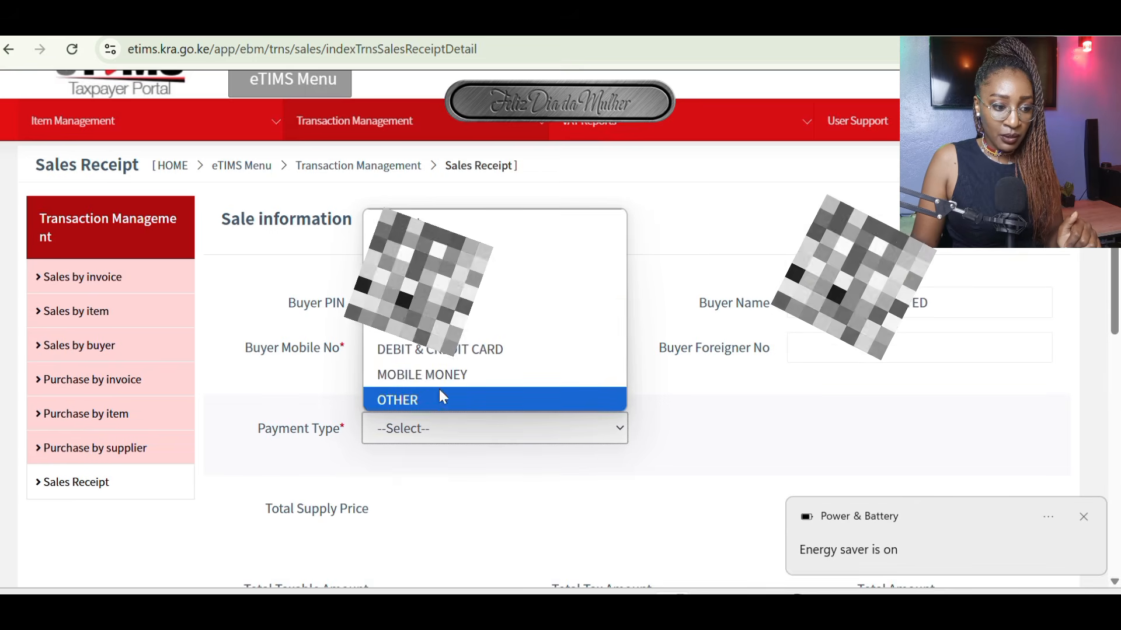
left_click(426, 349)
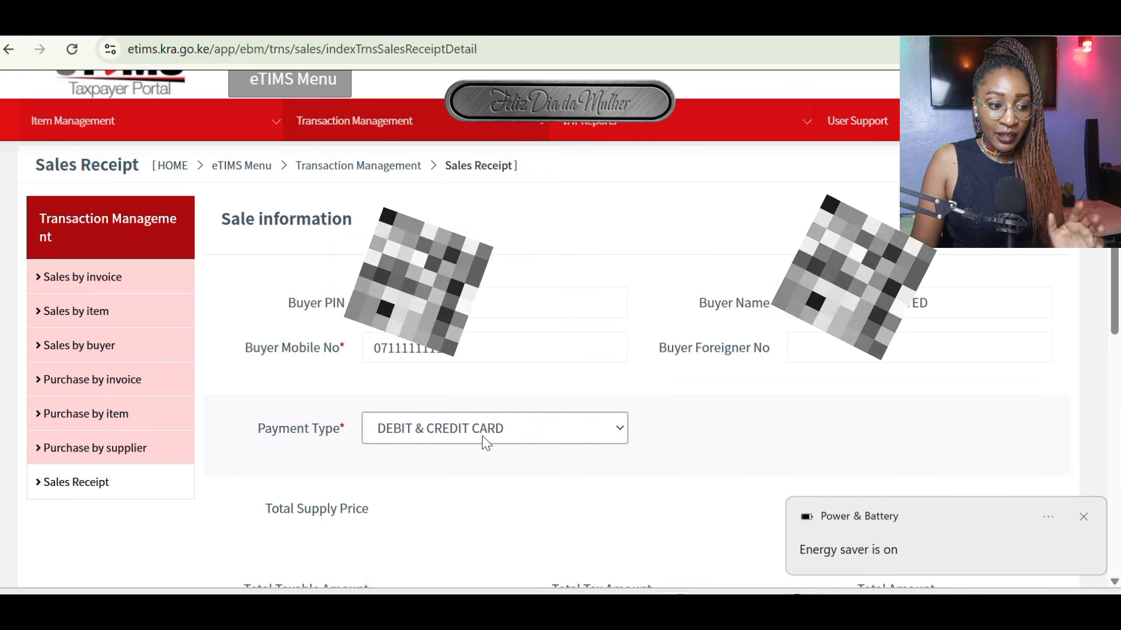
scroll(483, 447, "down", 5)
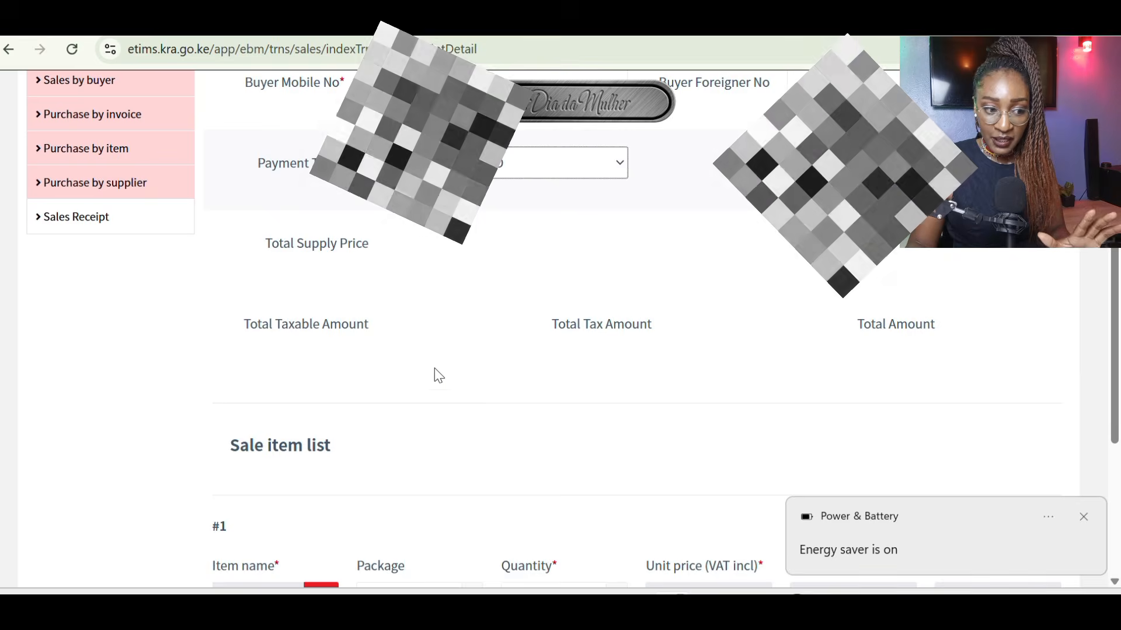
left_click(409, 243)
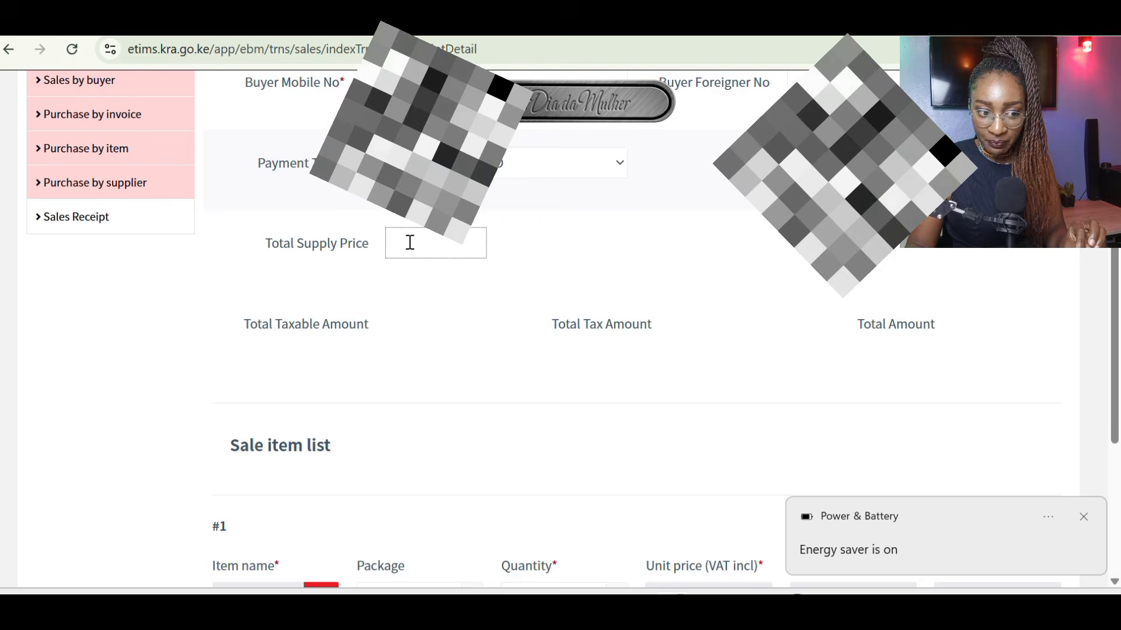
scroll(485, 321, "down", 3)
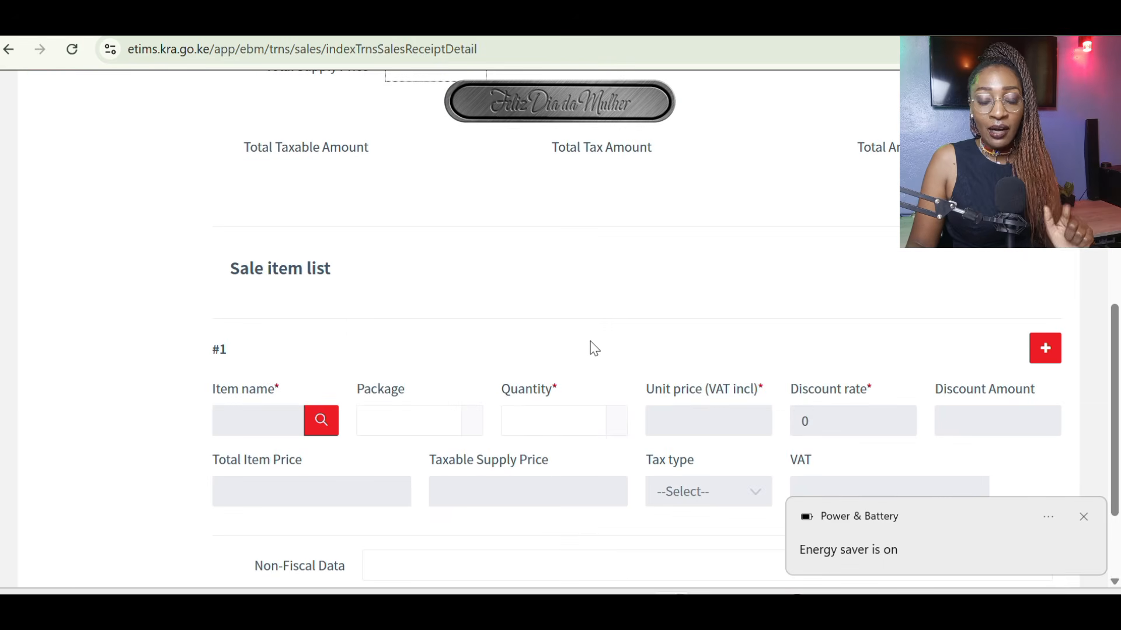
scroll(593, 347, "up", 2)
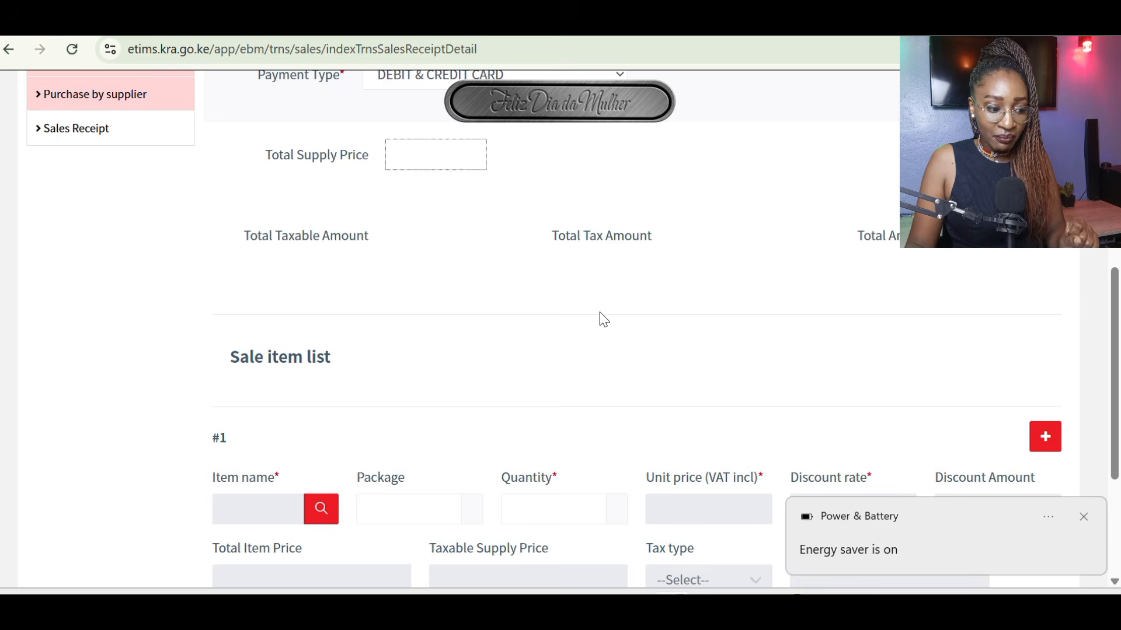
scroll(604, 319, "down", 2)
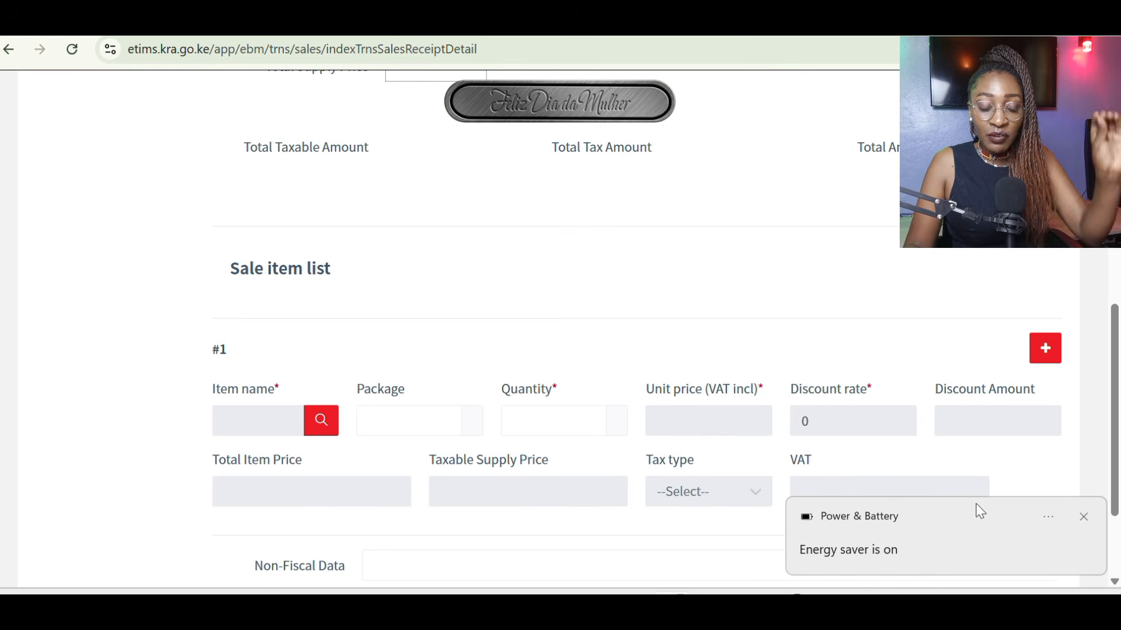
left_click(1084, 517)
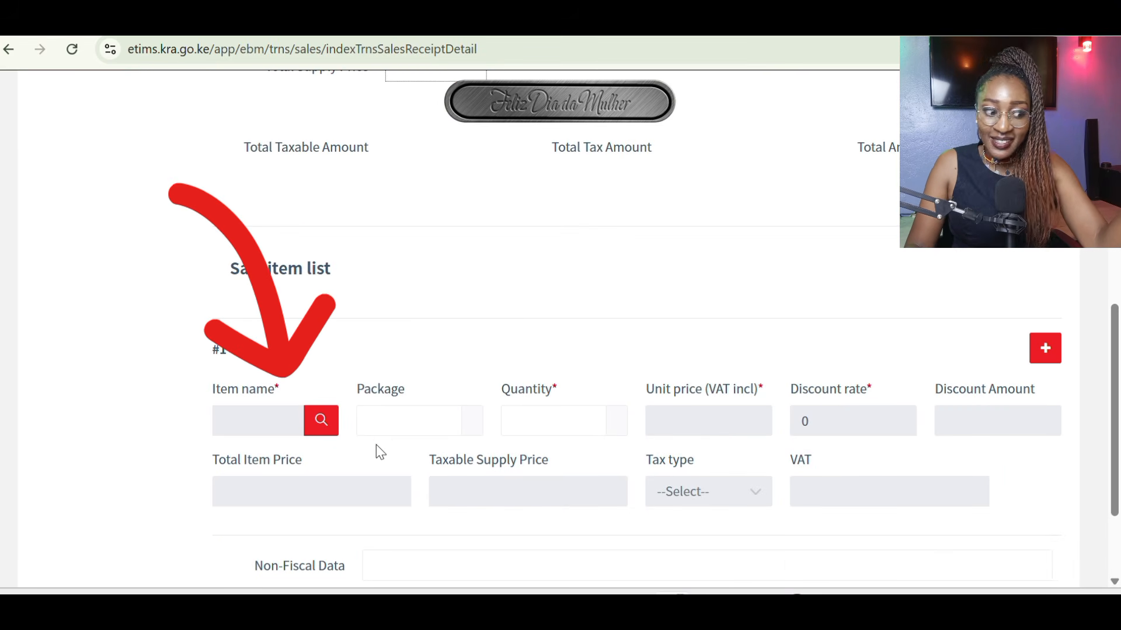
left_click(321, 422)
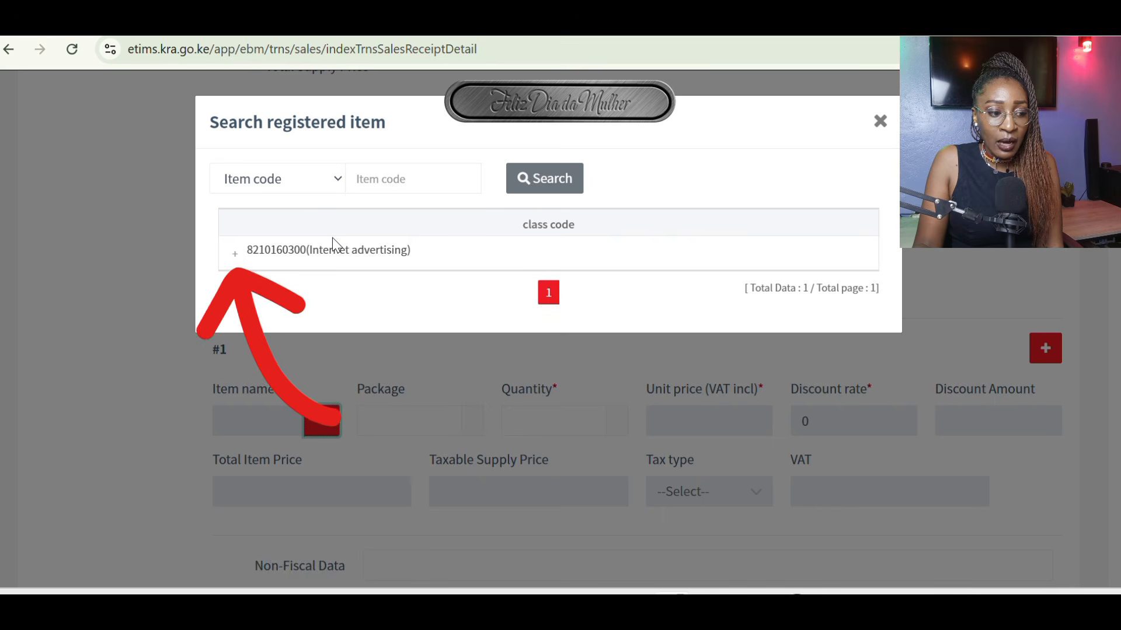
left_click(234, 255)
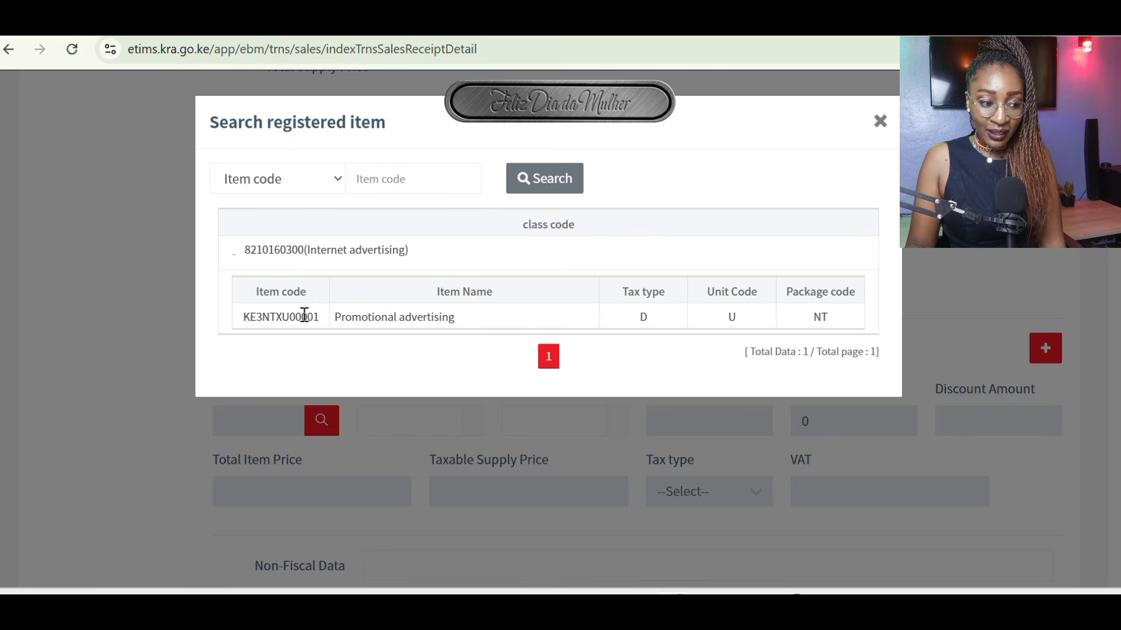
left_click(350, 325)
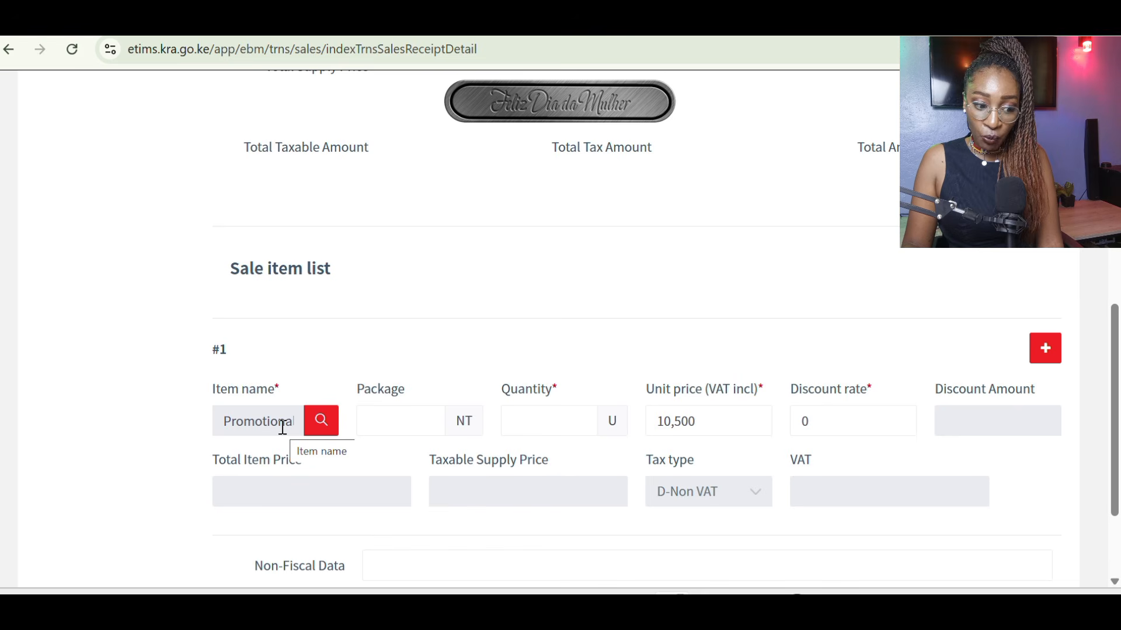
Step: Set sale item #1 to package 1, quantity 1 and a VAT-inclusive unit price of 10,000
left_click(393, 423)
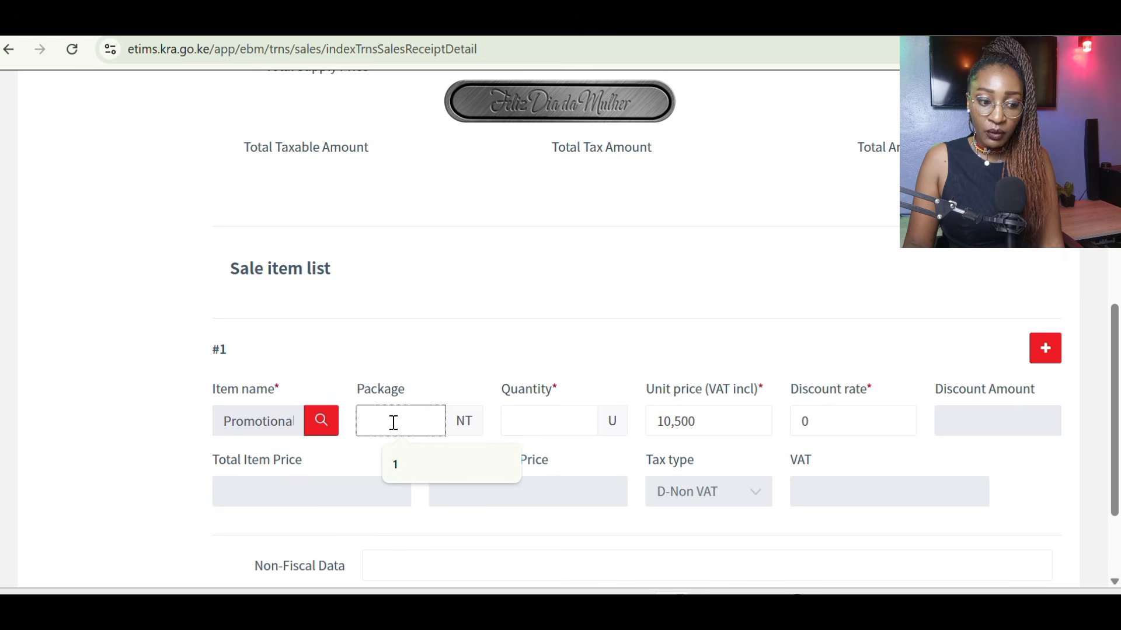
left_click(396, 462)
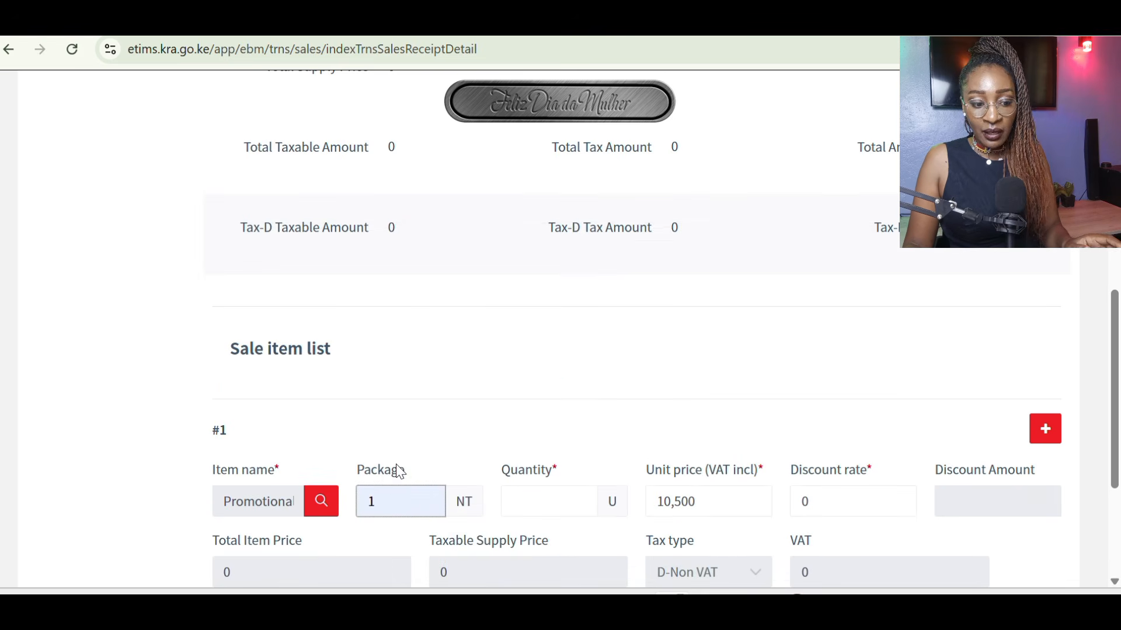
scroll(508, 444, "down", 3)
left_click(556, 335)
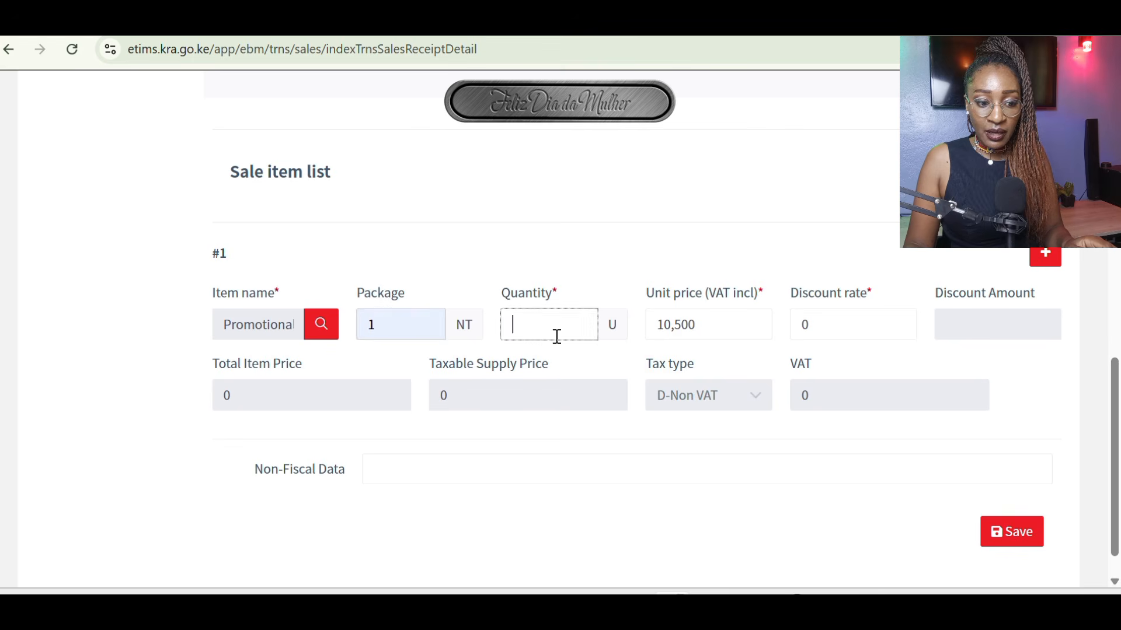
type("1")
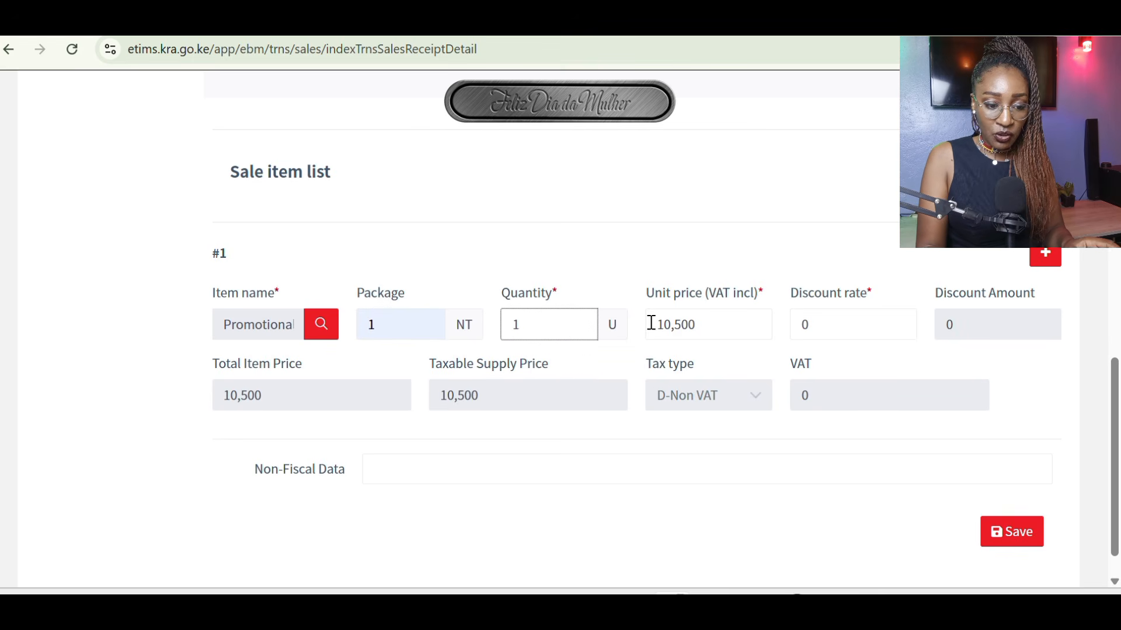
left_click_drag(695, 325, 653, 318)
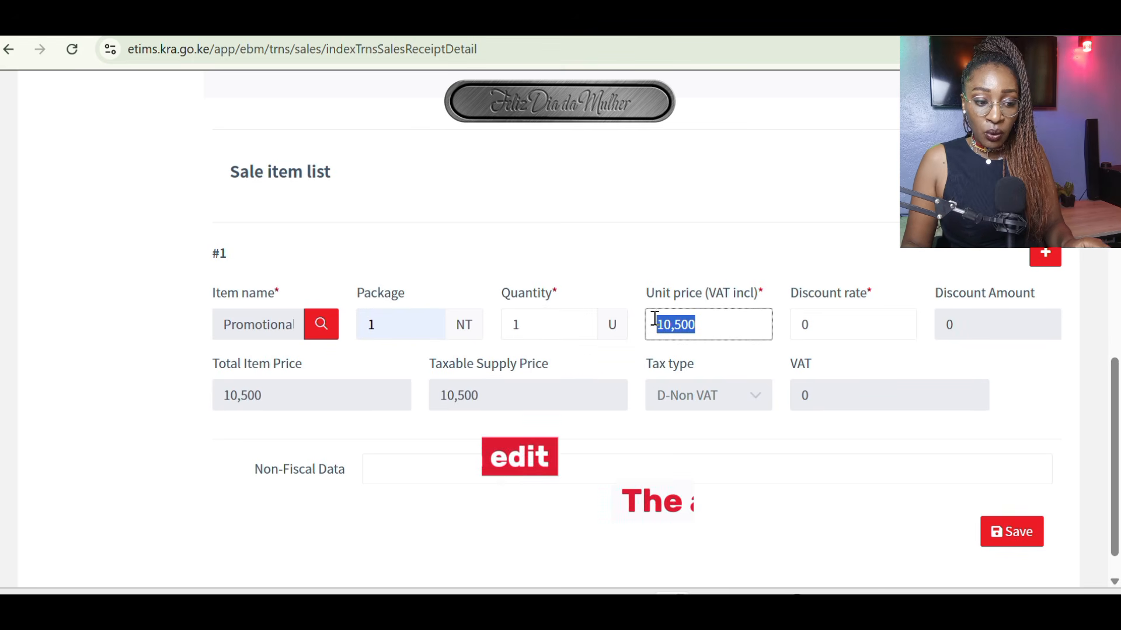
type("10000")
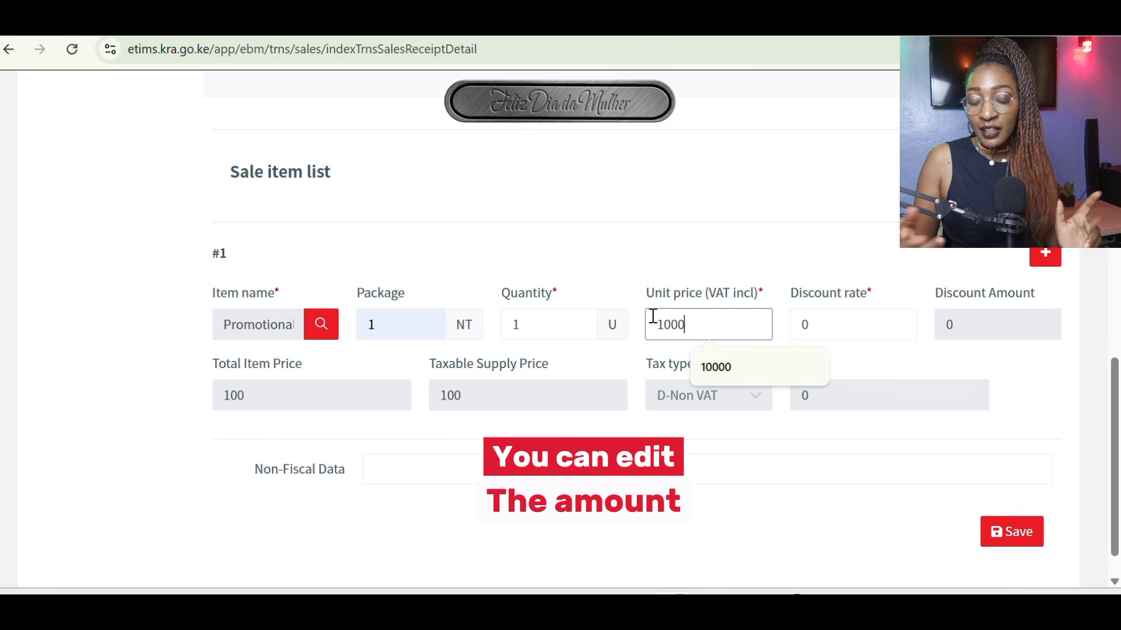
Step: Try quantities of 2, 4 and 5 for sale item #1, and return the quantity to 1
left_click(561, 323)
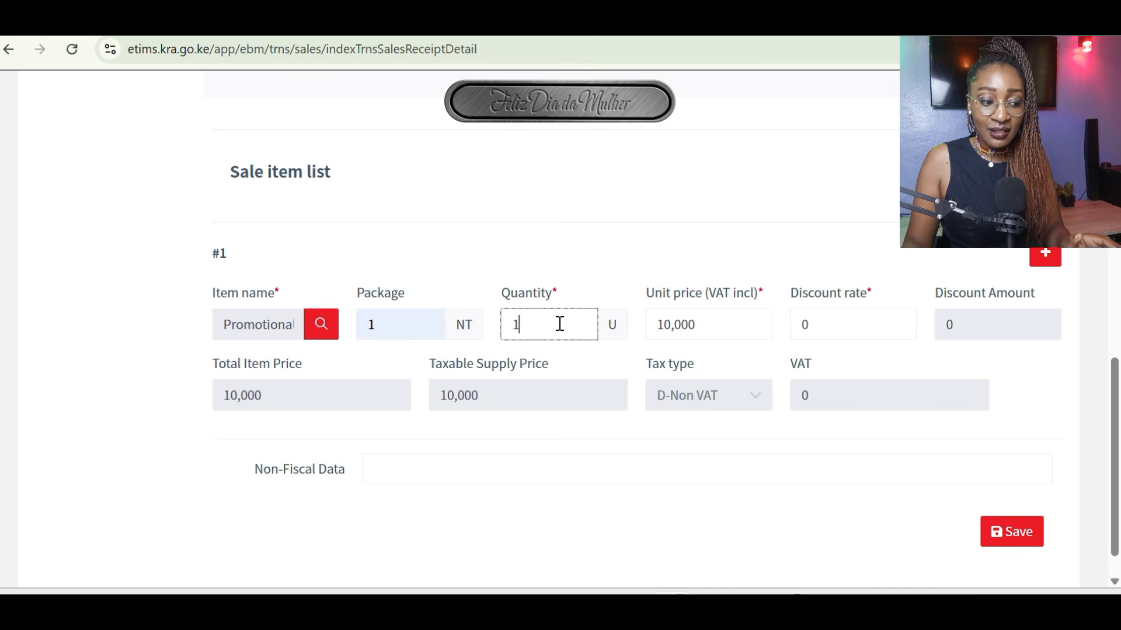
key("BackSpace")
type("2")
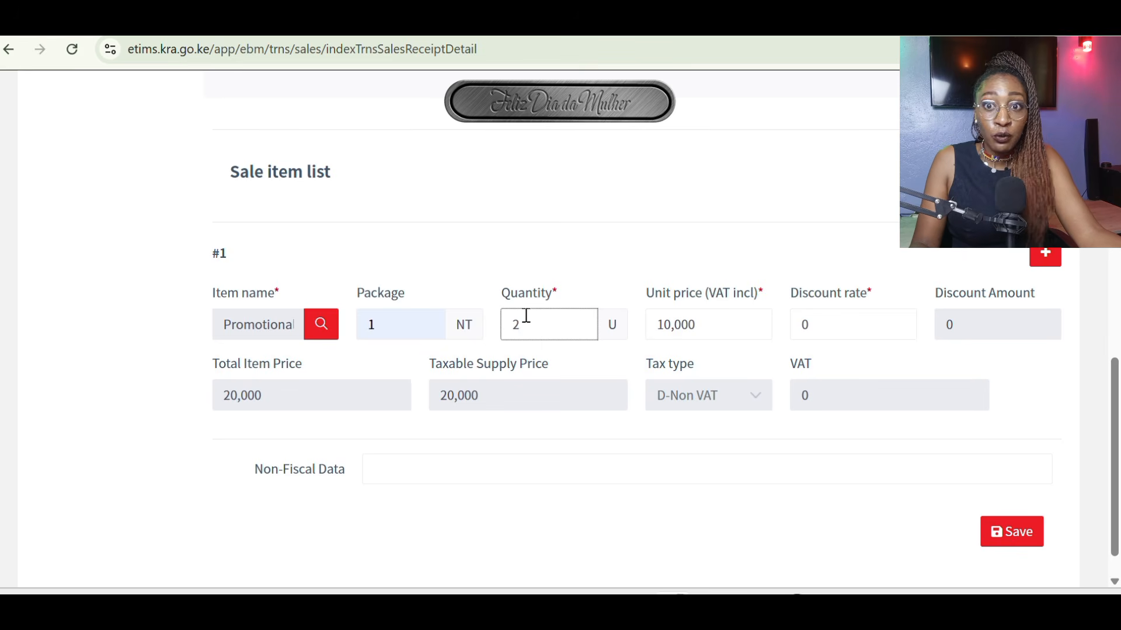
left_click_drag(533, 320, 503, 324)
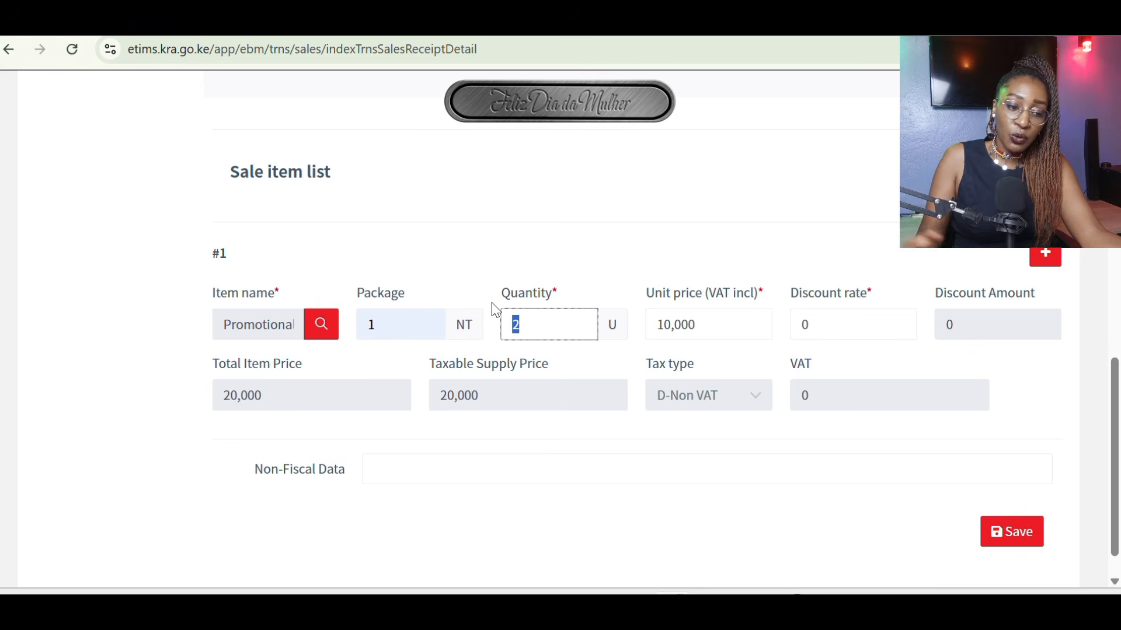
left_click(523, 319)
key("BackSpace")
type("4")
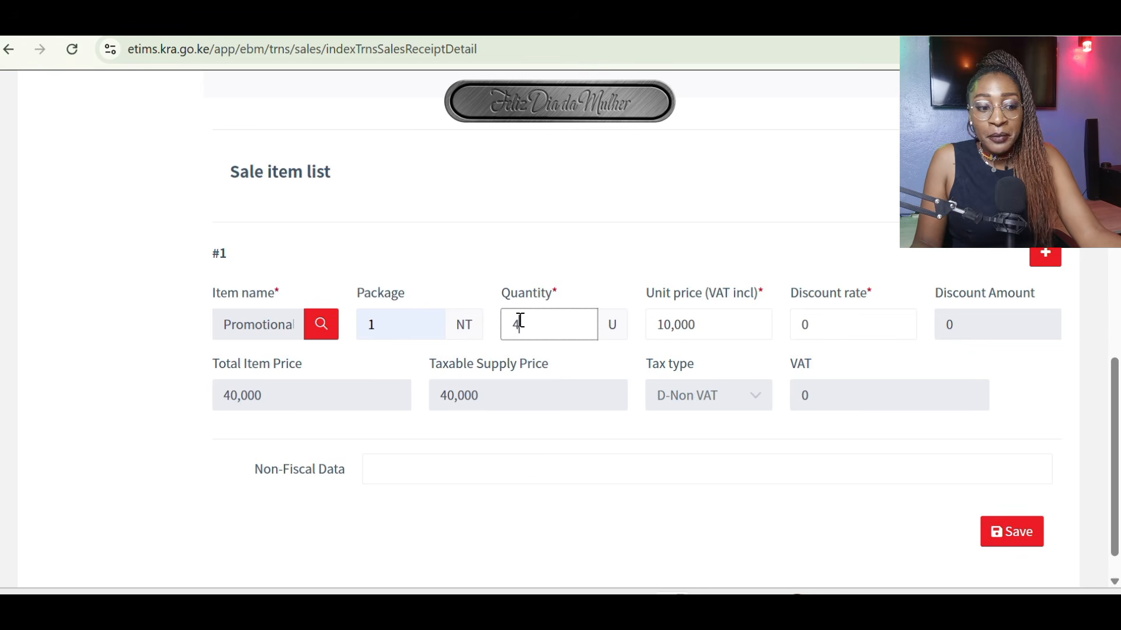
type("5")
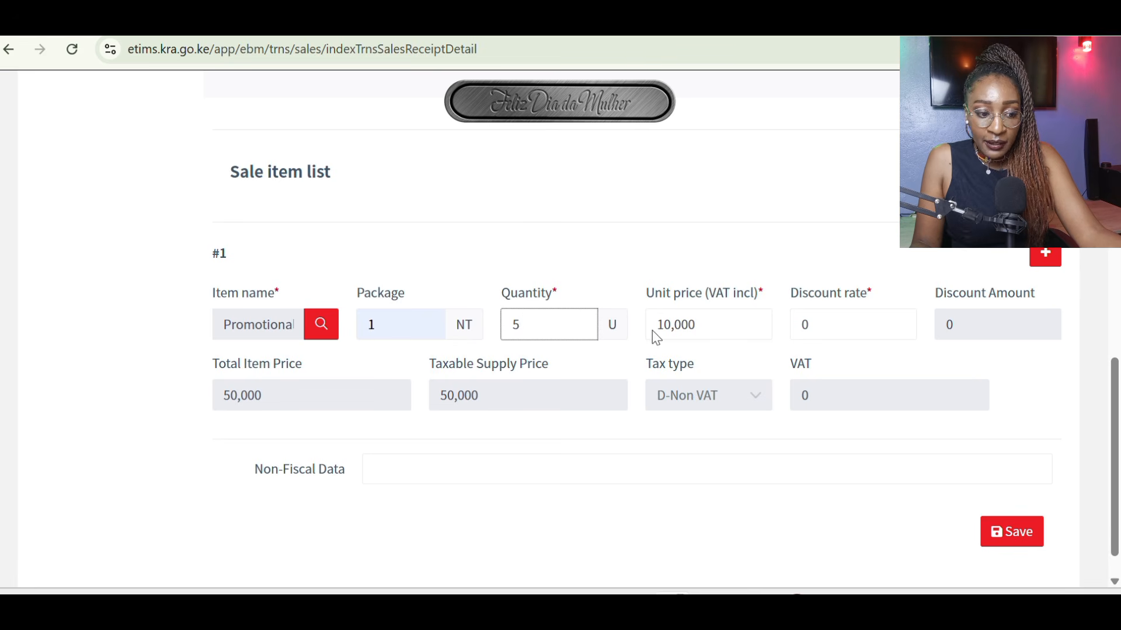
left_click(700, 328)
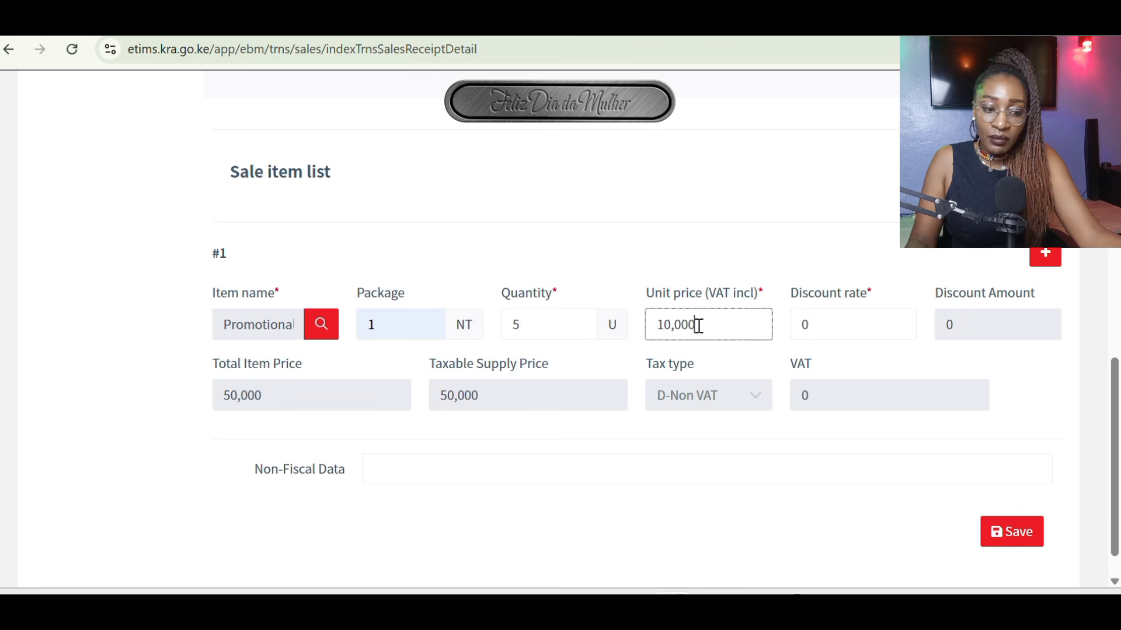
double_click(514, 324)
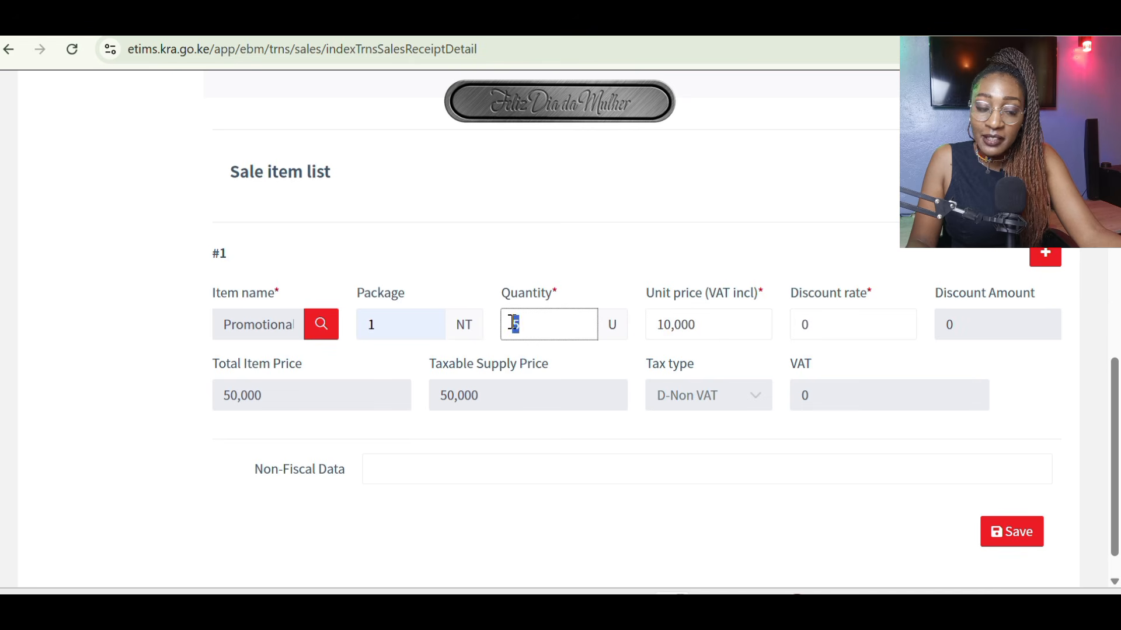
type("1")
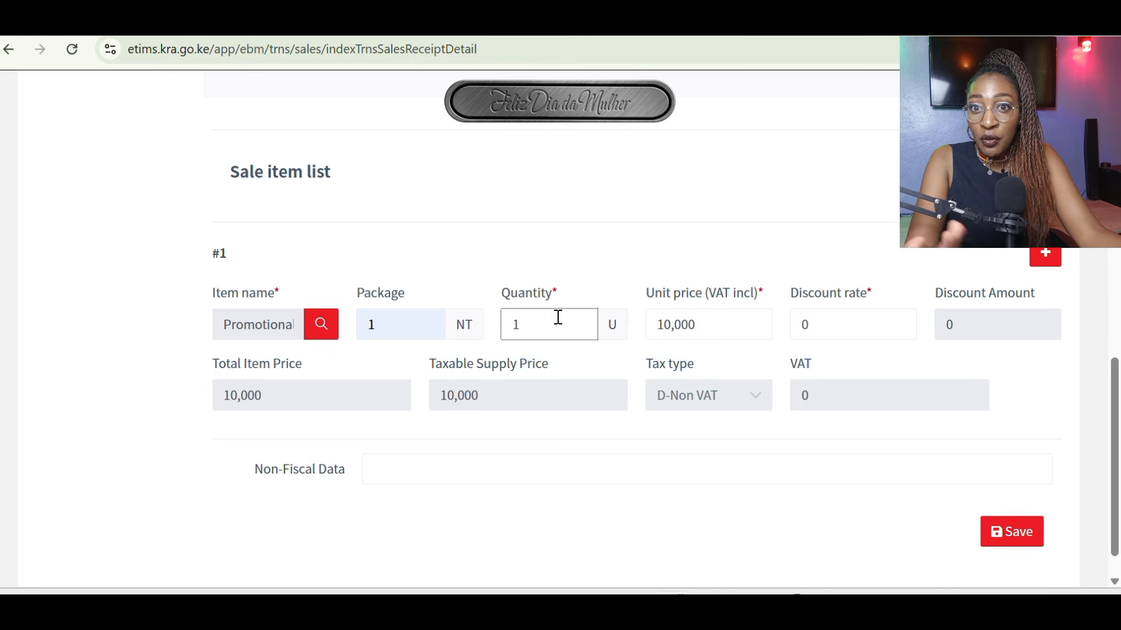
Step: Set the VAT-inclusive unit price of sale item #1 to 11,600
left_click(698, 325)
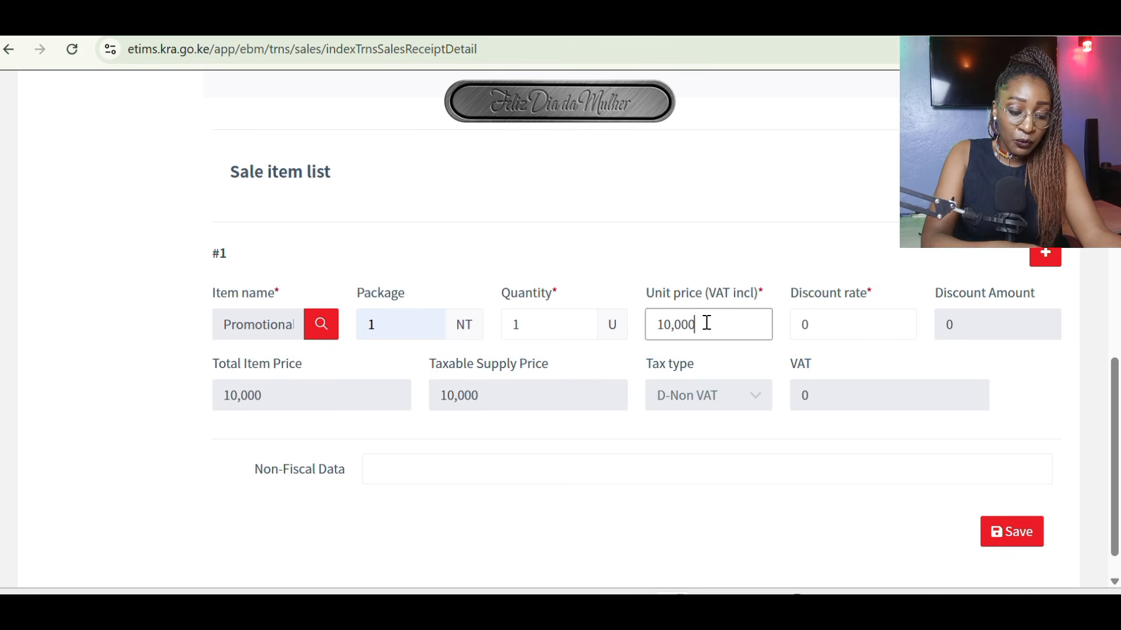
key("BackSpace")
key("BackSpace")
key("BackSpace")
key("BackSpace")
key("BackSpace")
key("BackSpace")
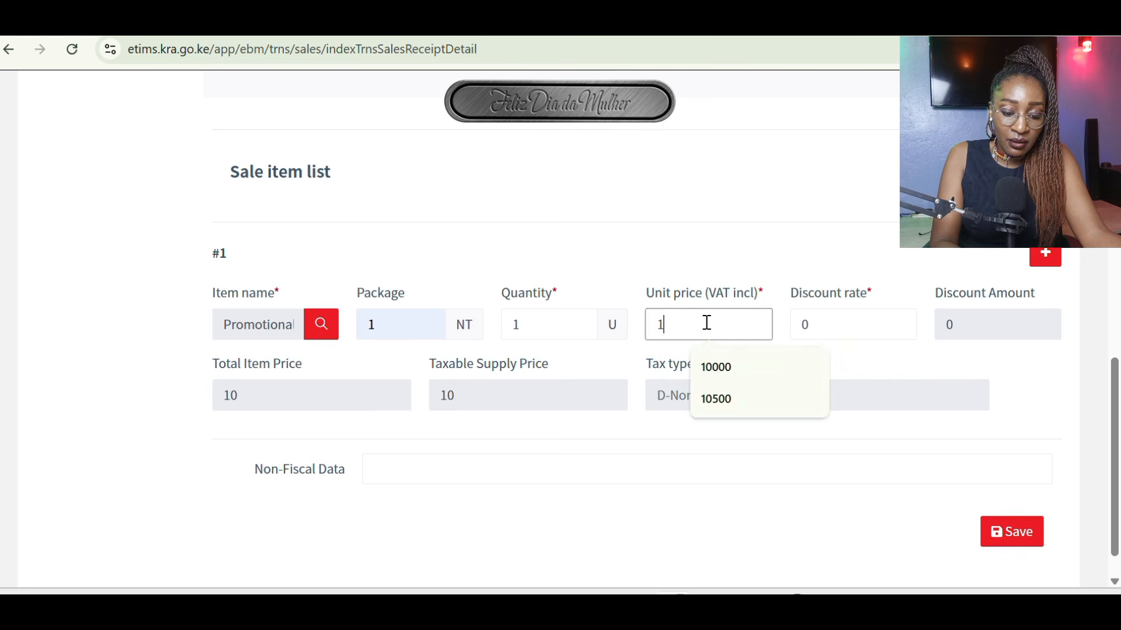
type("116")
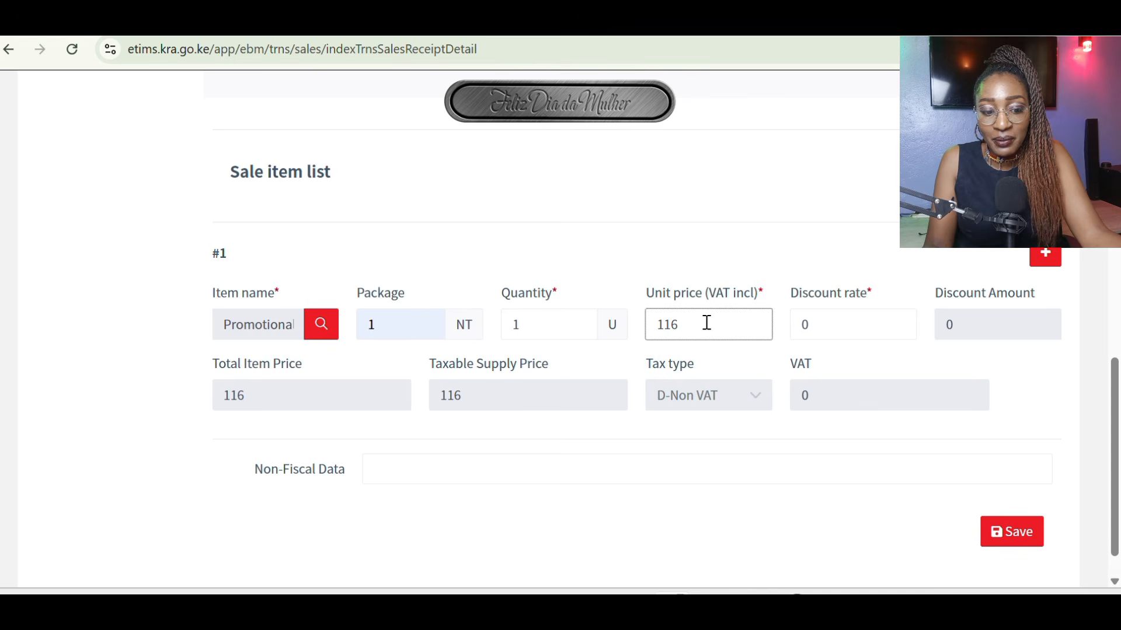
type("00")
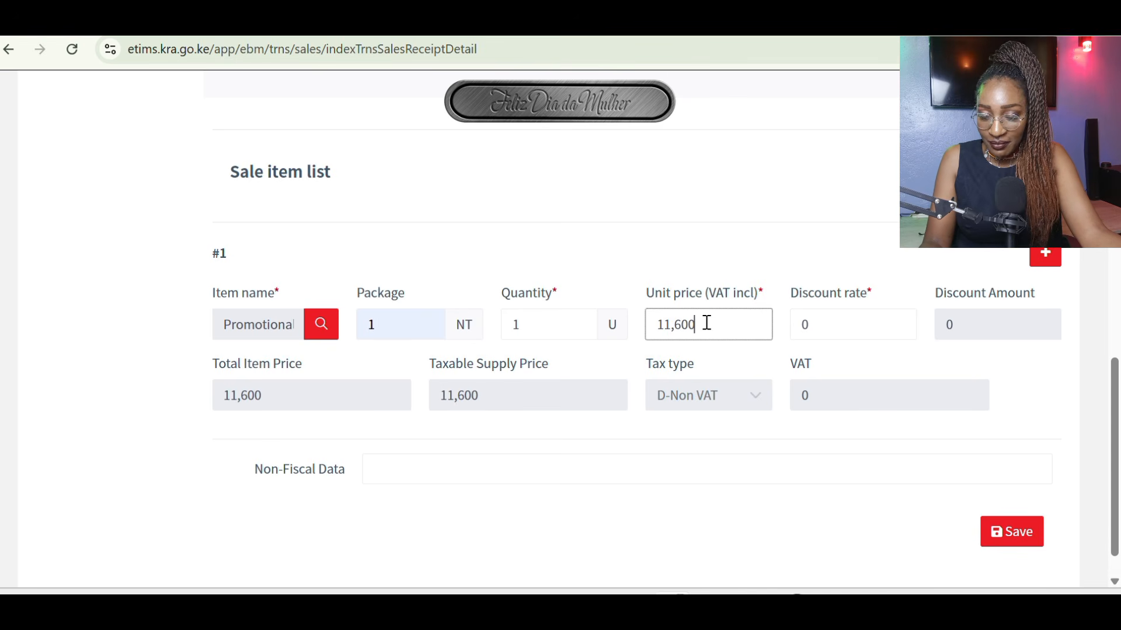
left_click(675, 325)
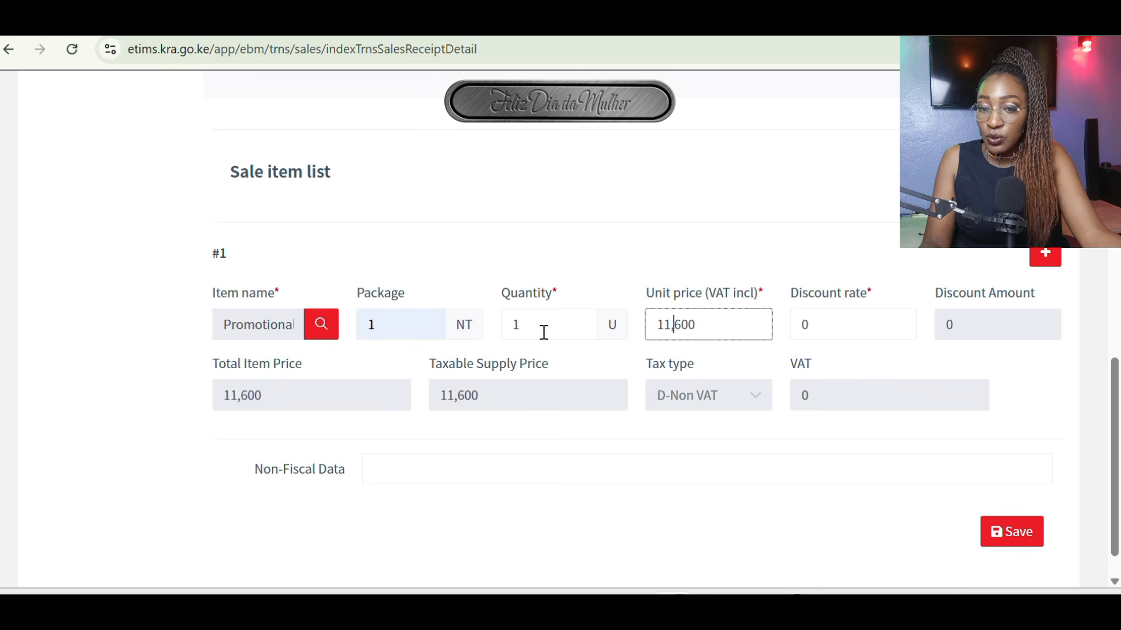
Step: Try a discount rate of 10 for sale item #1, and replace it with 4
left_click(814, 325)
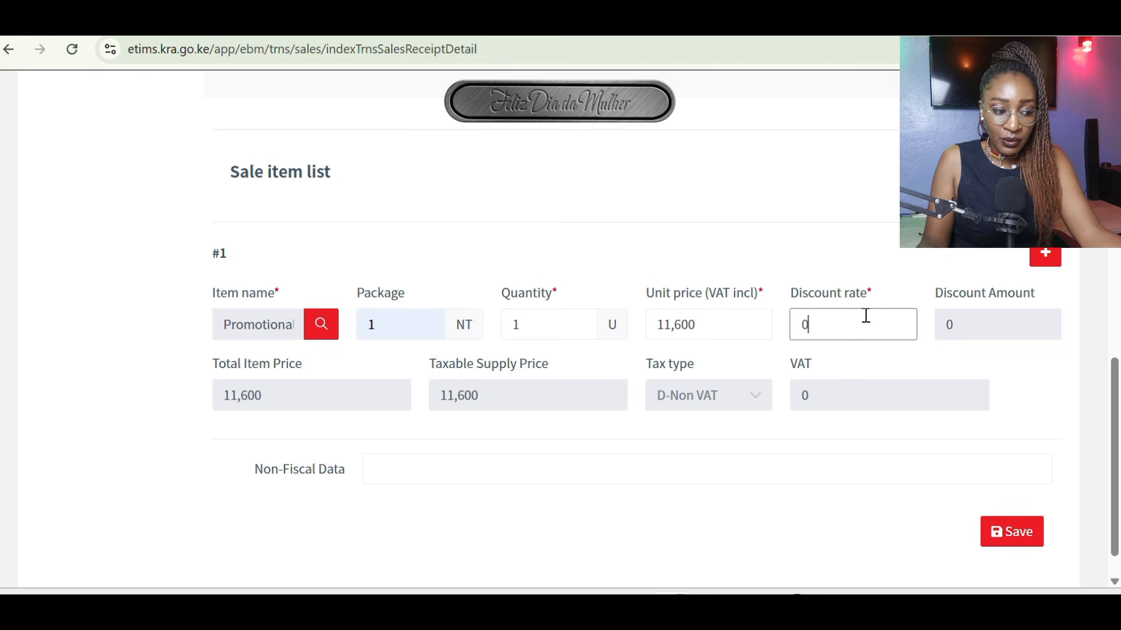
key("BackSpace")
type("10")
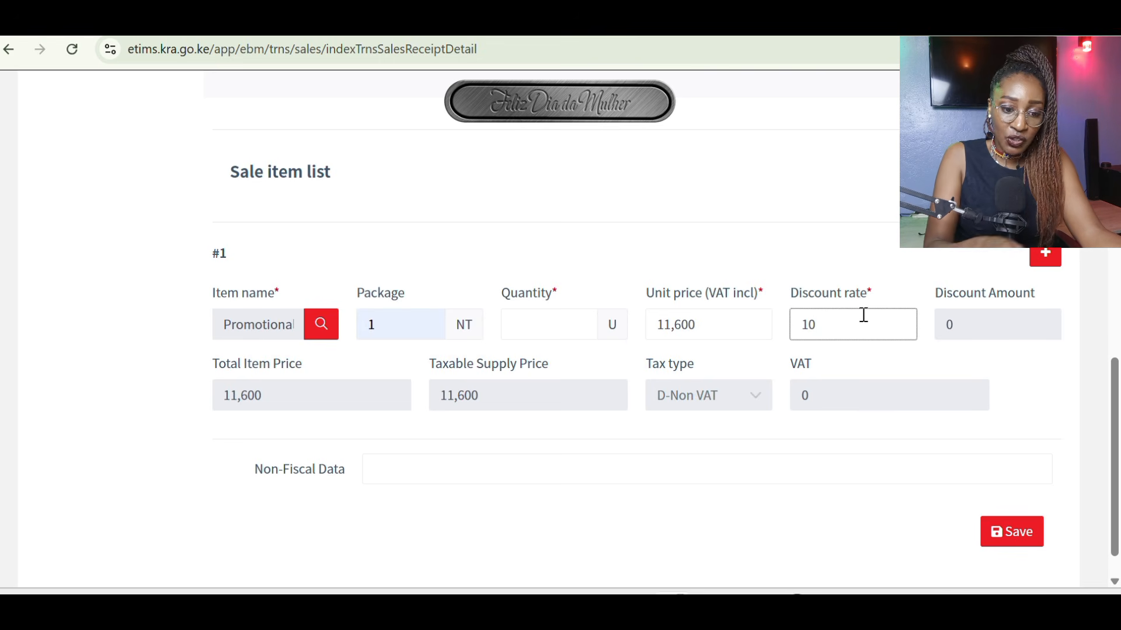
key("BackSpace")
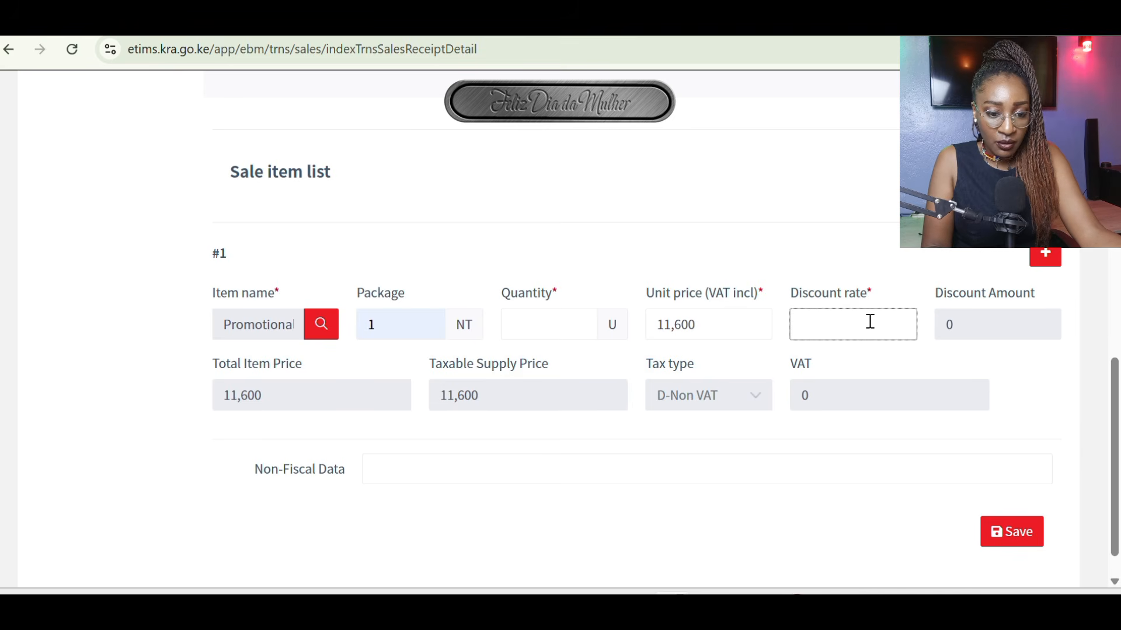
type("4")
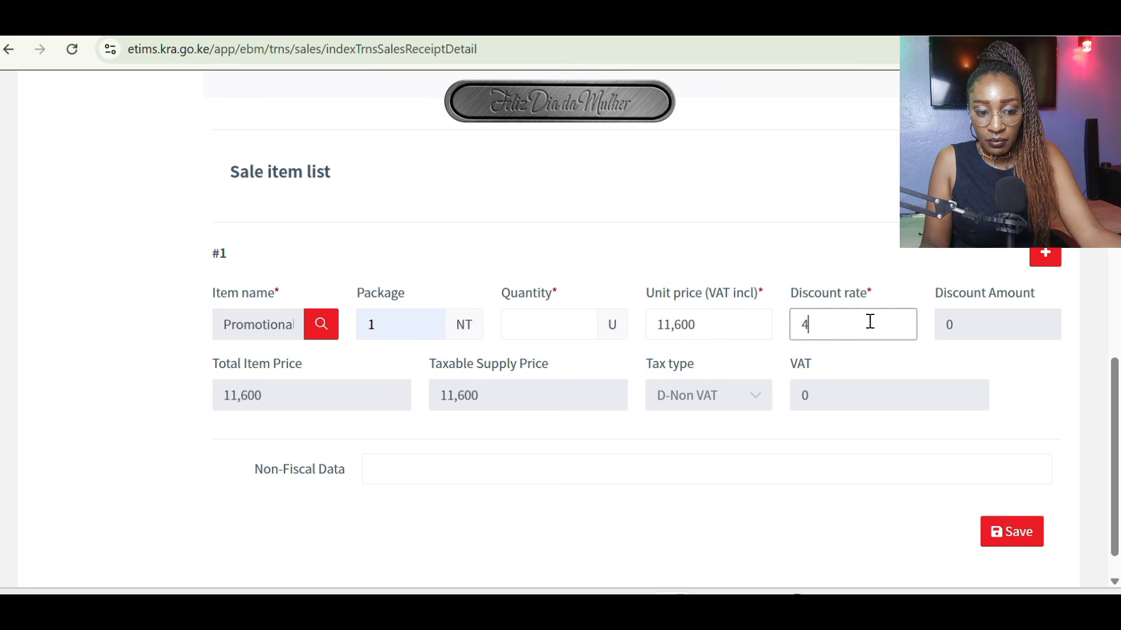
Step: Re-enter the discount rate as 4, try it as 4%, and clear the field
left_click(399, 395)
left_click(852, 320)
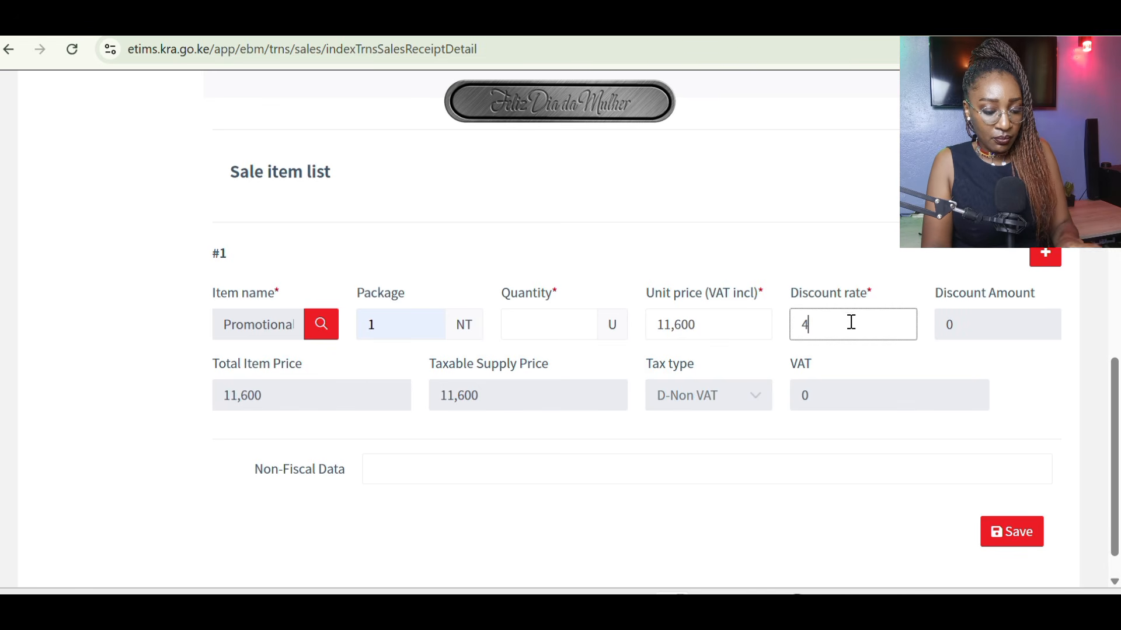
key("BackSpace")
type("4")
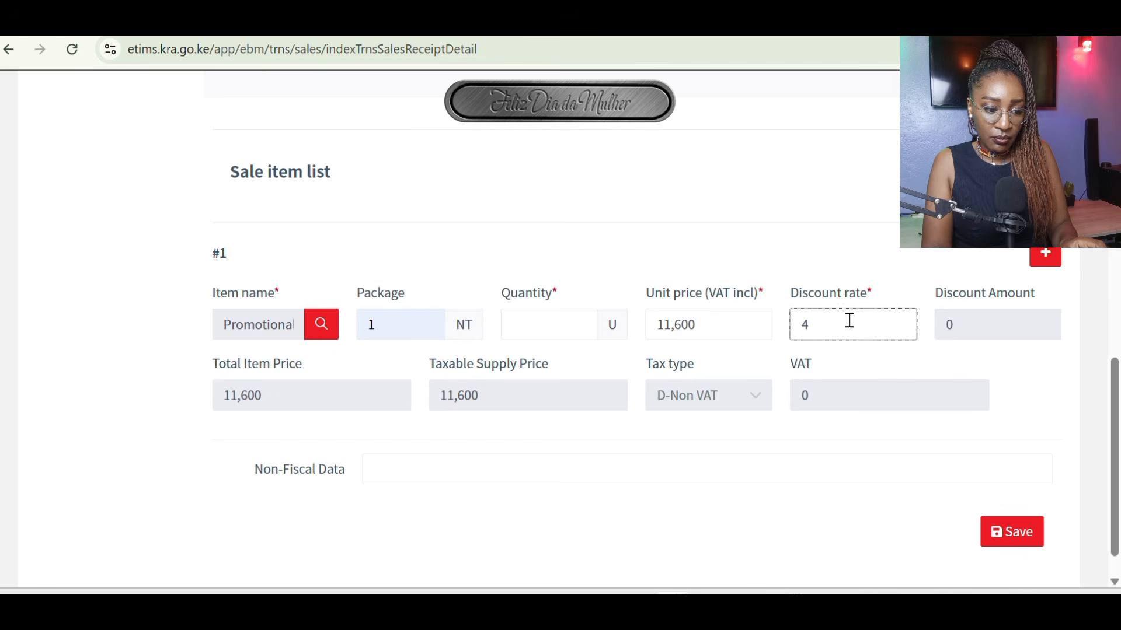
type("%")
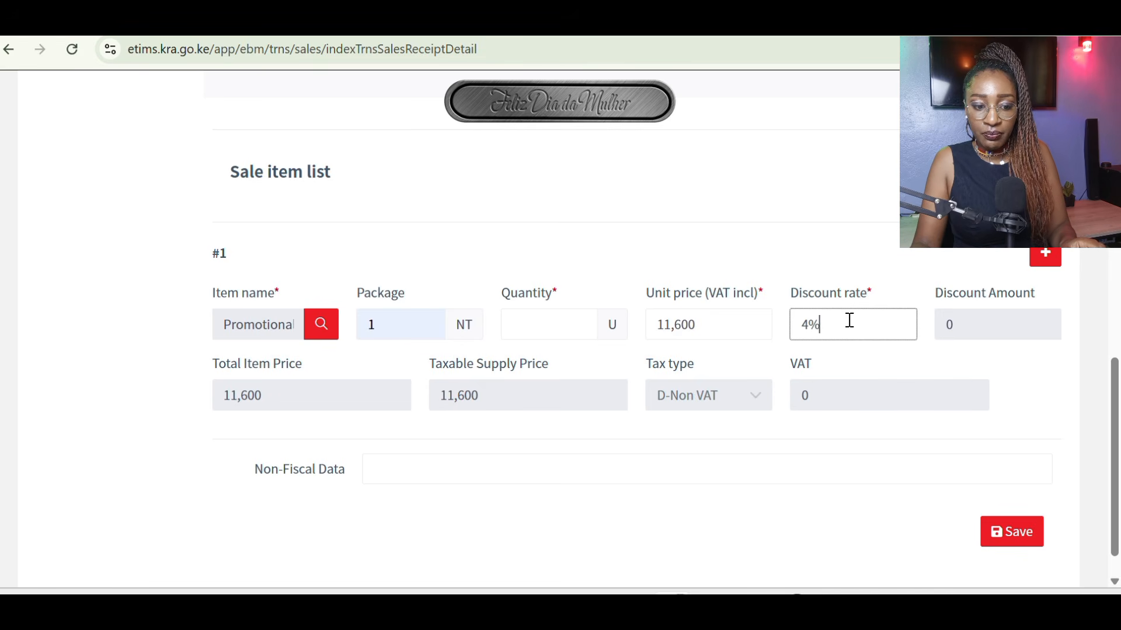
key("BackSpace")
key("BackSpace")
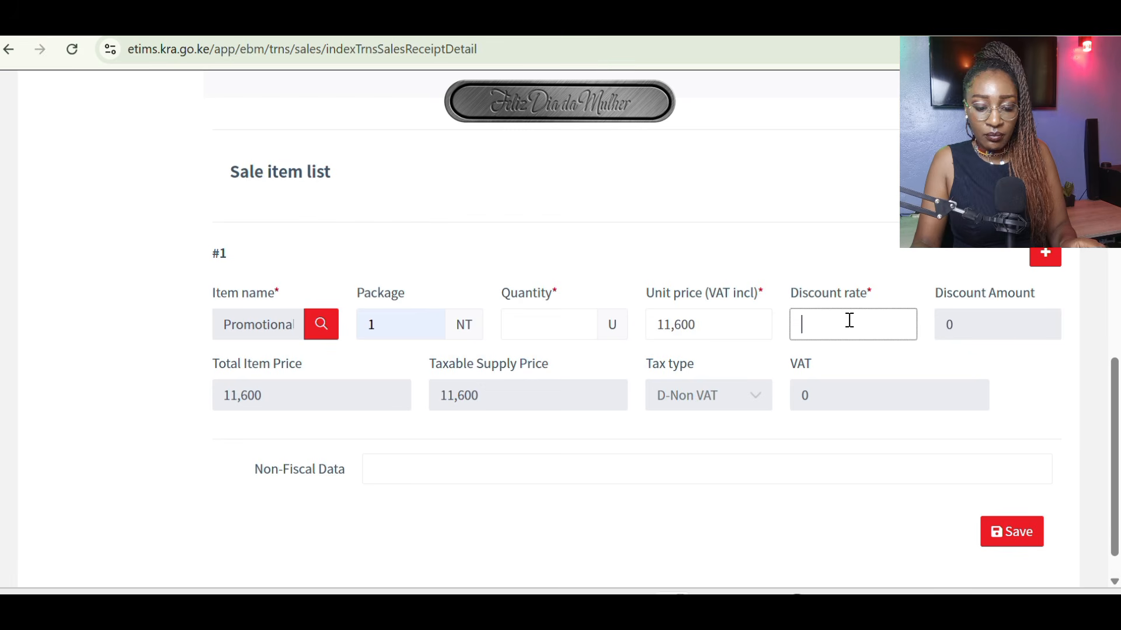
Step: Enter a discount rate of 0 for sale item #1, and replace it with 2
left_click(766, 330)
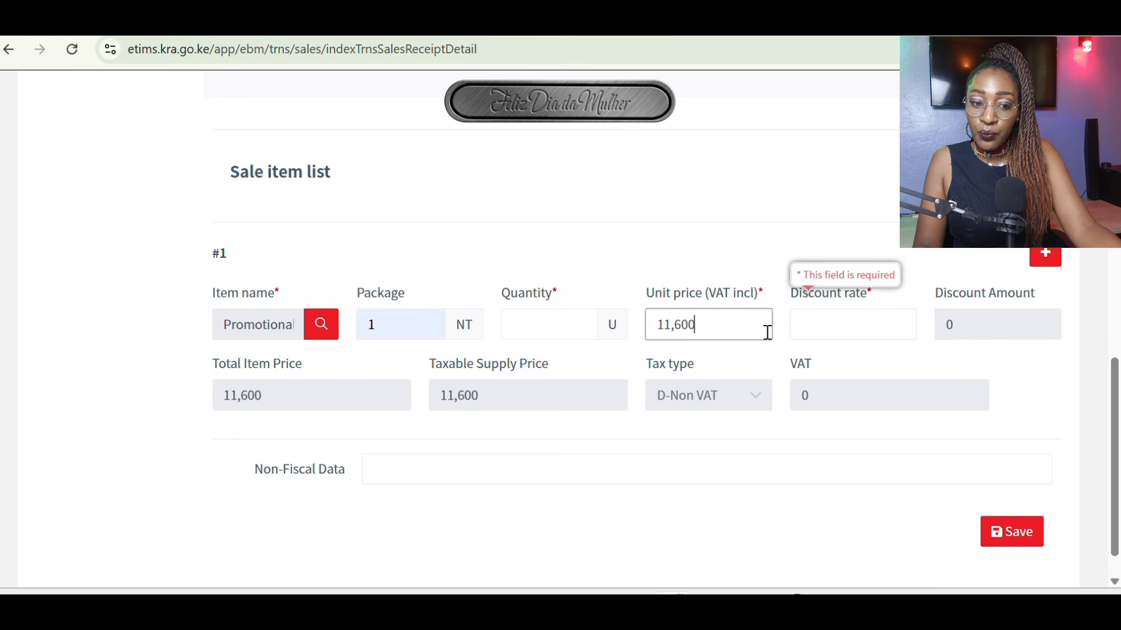
left_click(813, 321)
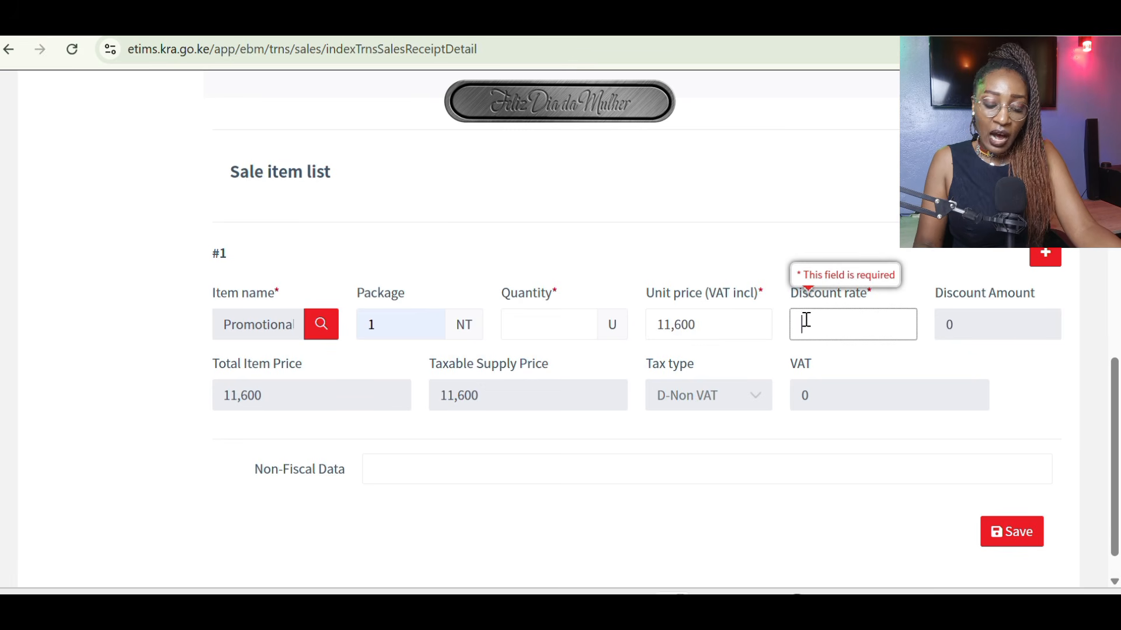
left_click(730, 321)
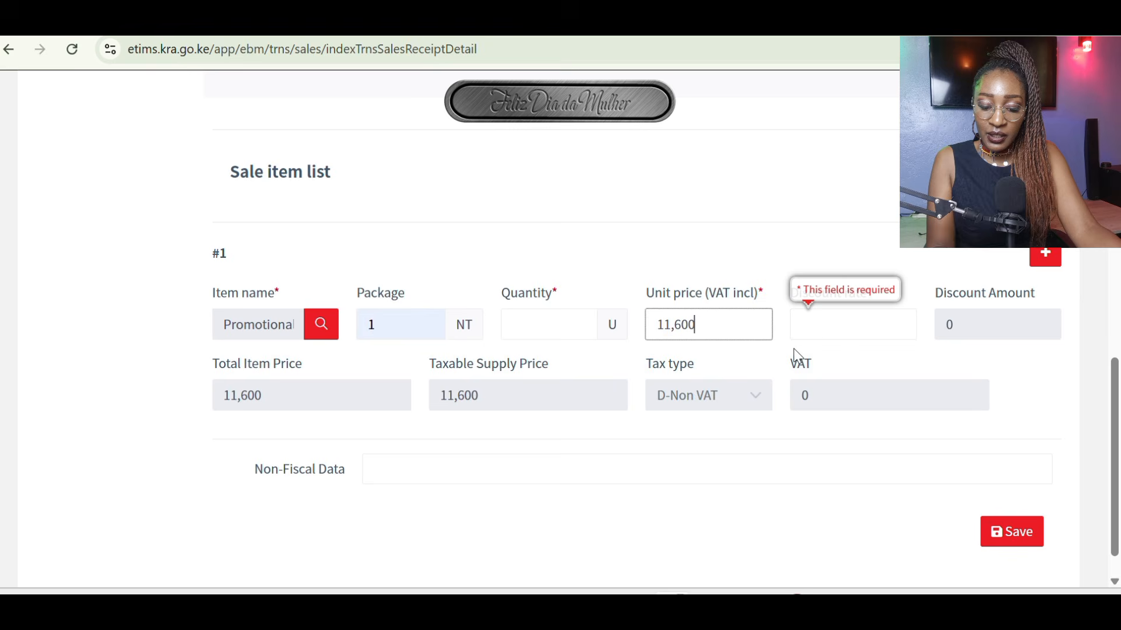
left_click(819, 329)
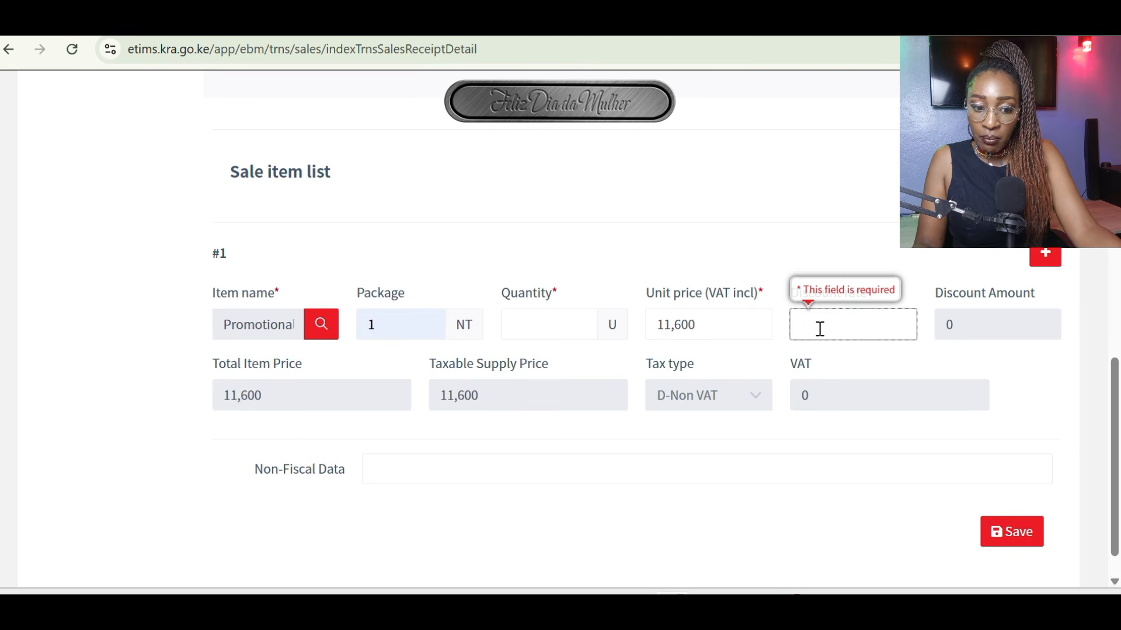
type("0")
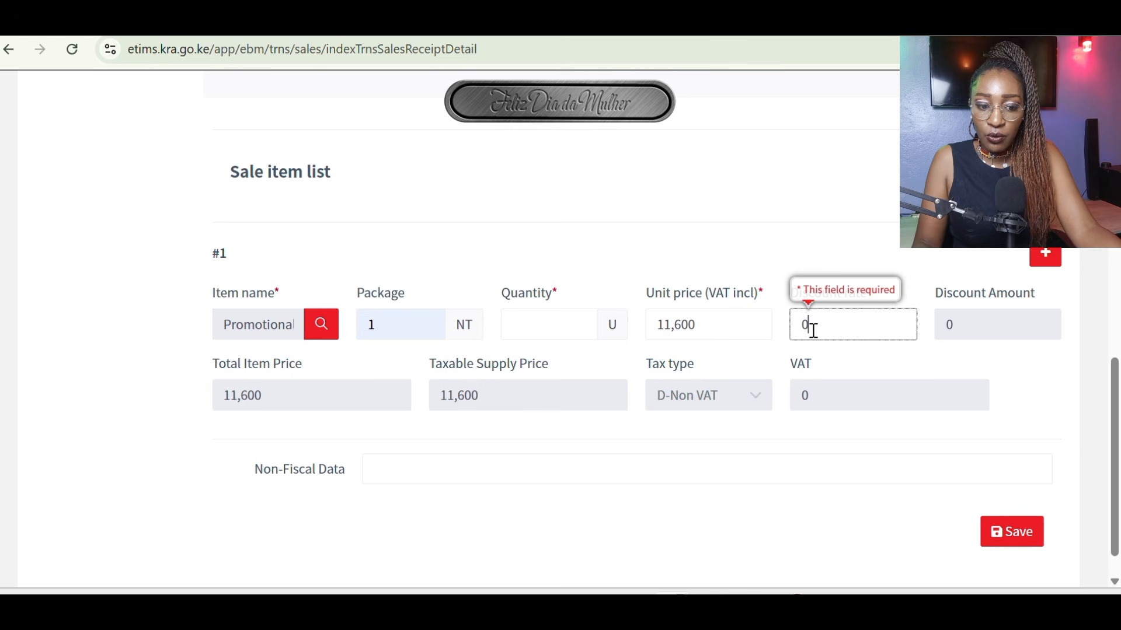
key("BackSpace")
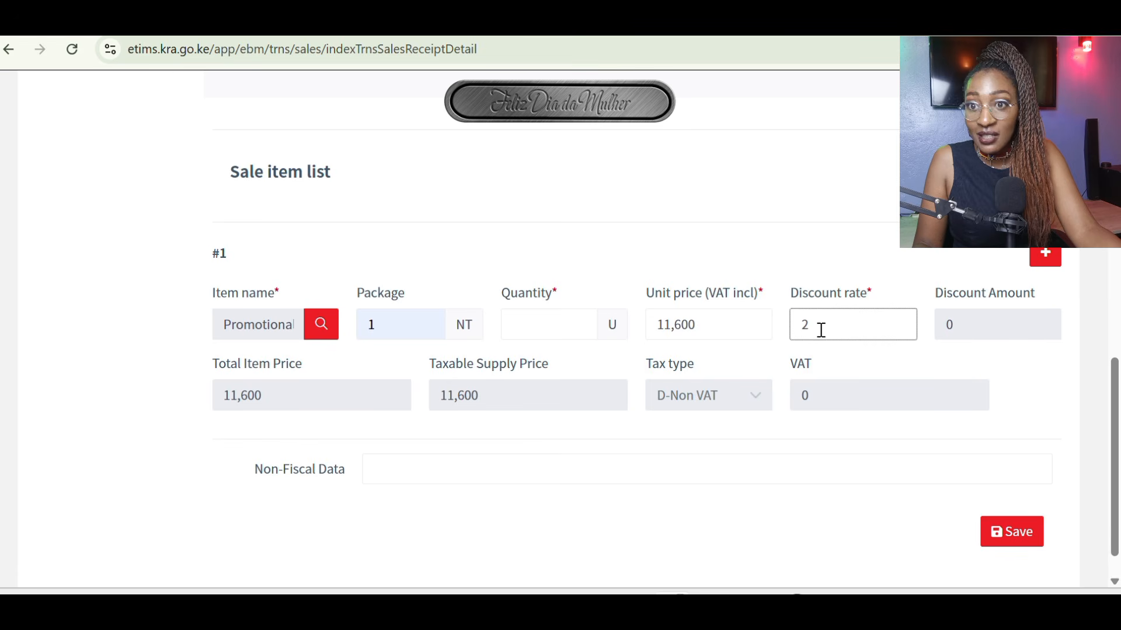
Step: Set the discount rate of sale item #1 to 0 and add a second sale item entry
left_click(756, 333)
left_click(823, 323)
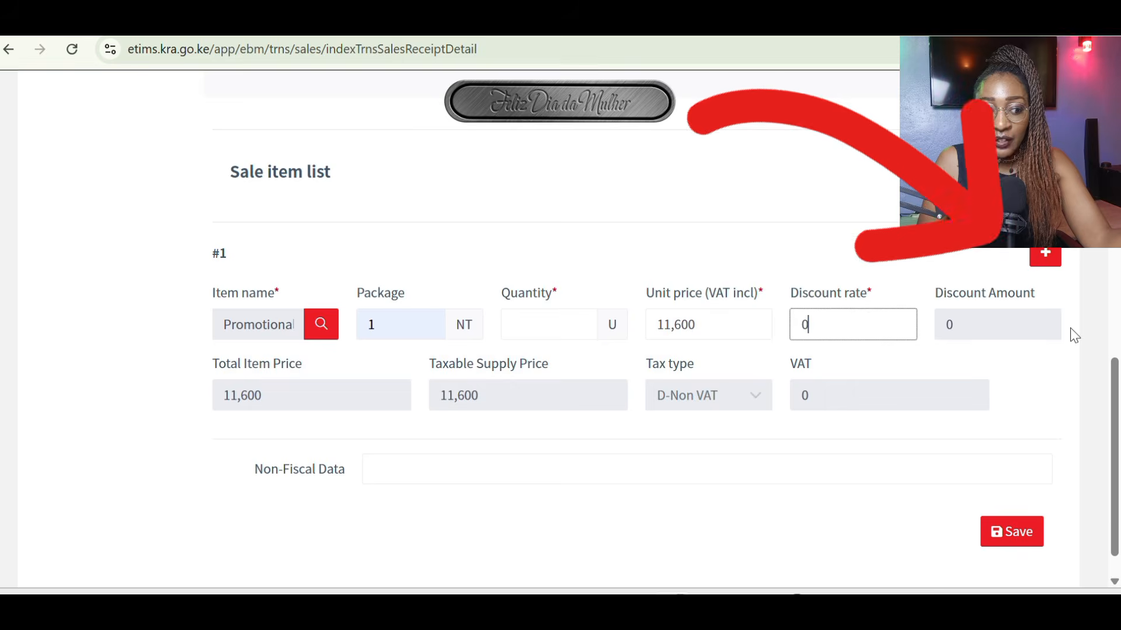
left_click(1054, 260)
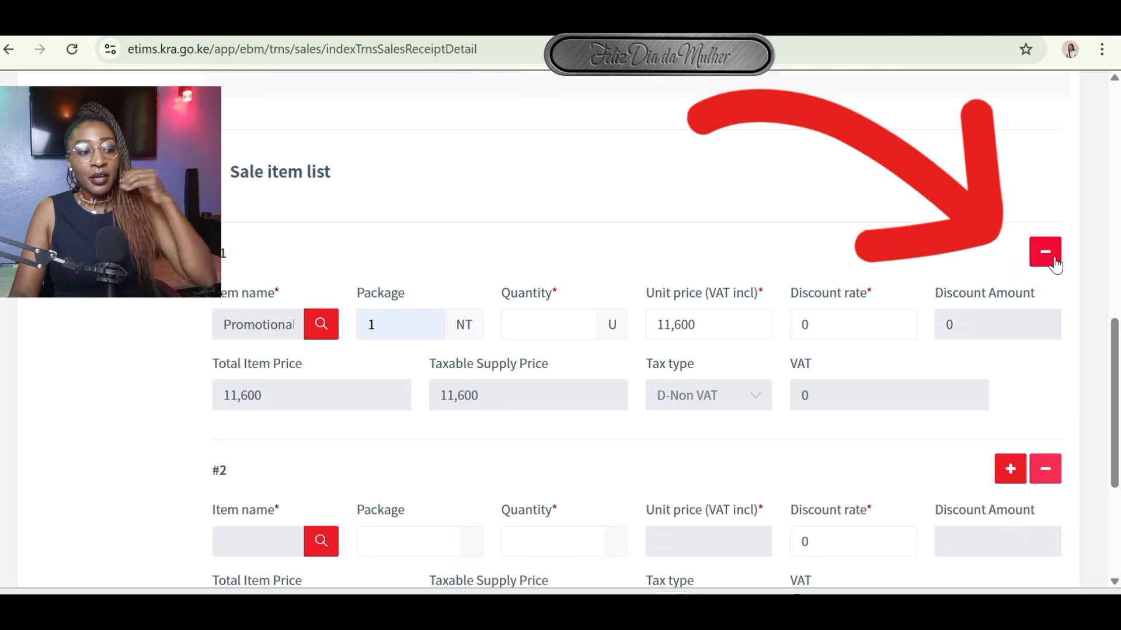
Step: Fill in sale item #2 with the Promotional advertising item, package 1, quantity 3 and a unit price of 16,000
scroll(1060, 350, "down", 3)
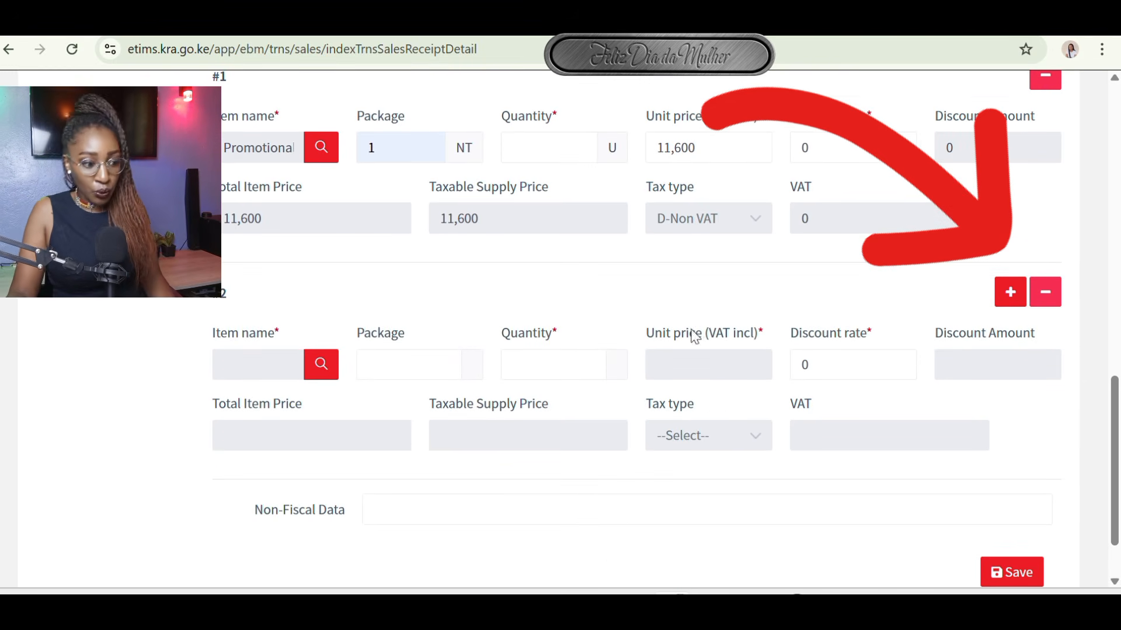
scroll(771, 274, "up", 2)
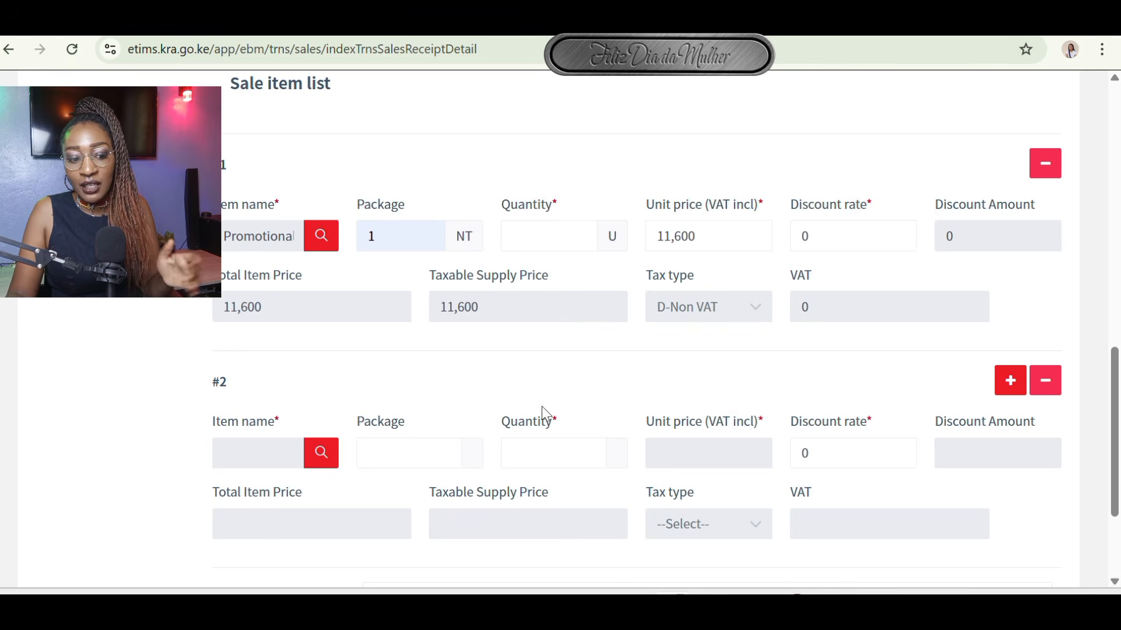
left_click(289, 454)
left_click(387, 450)
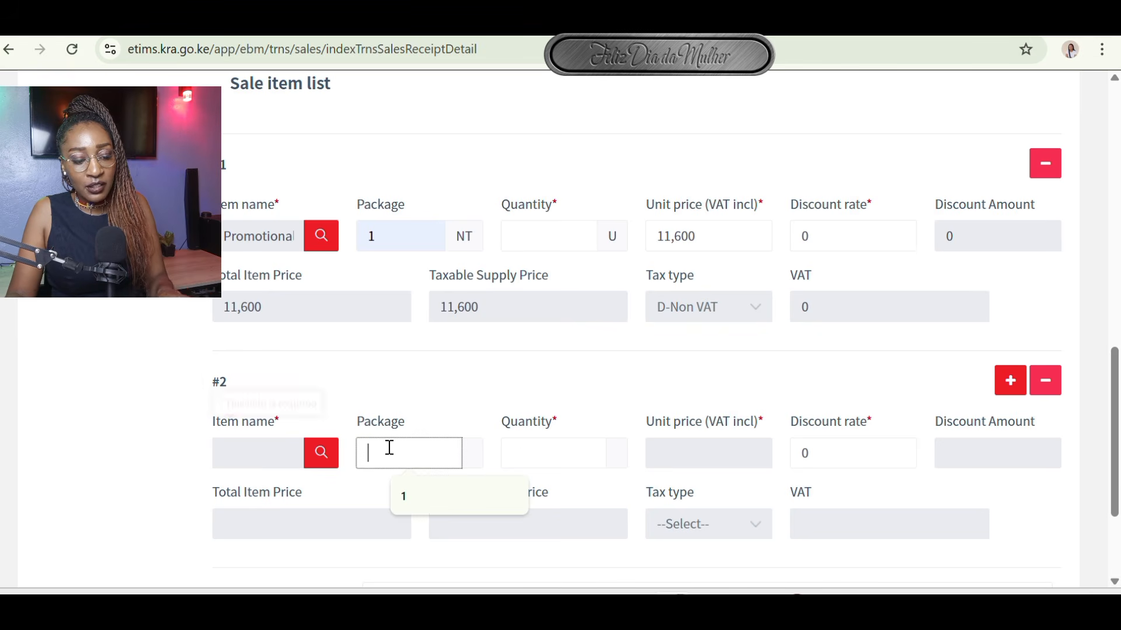
left_click(533, 451)
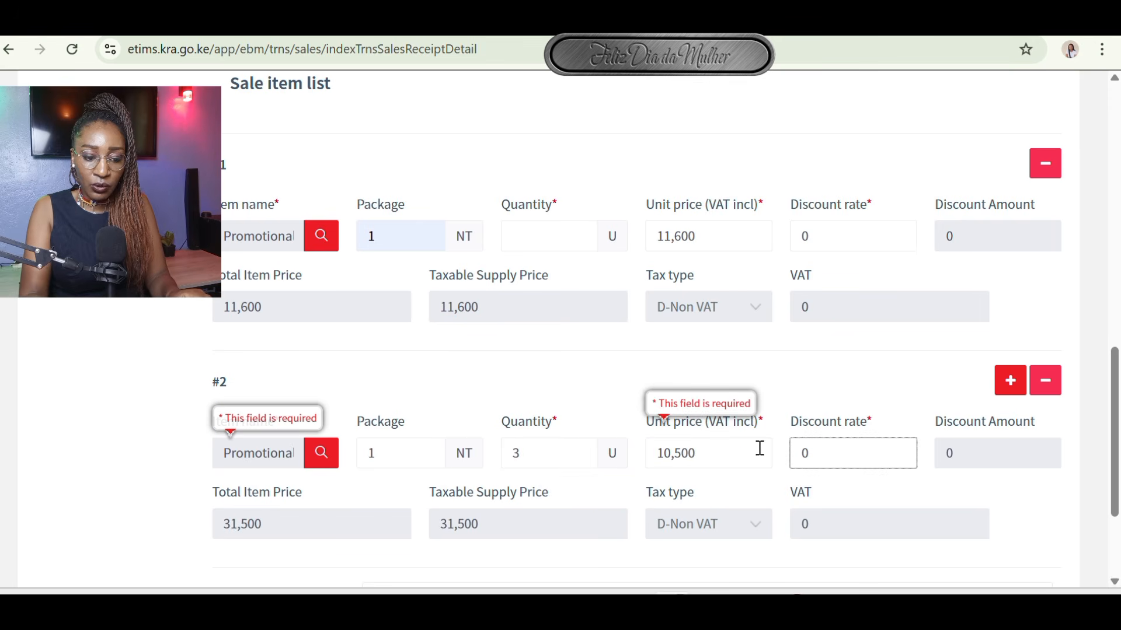
left_click(700, 453)
double_click(676, 451)
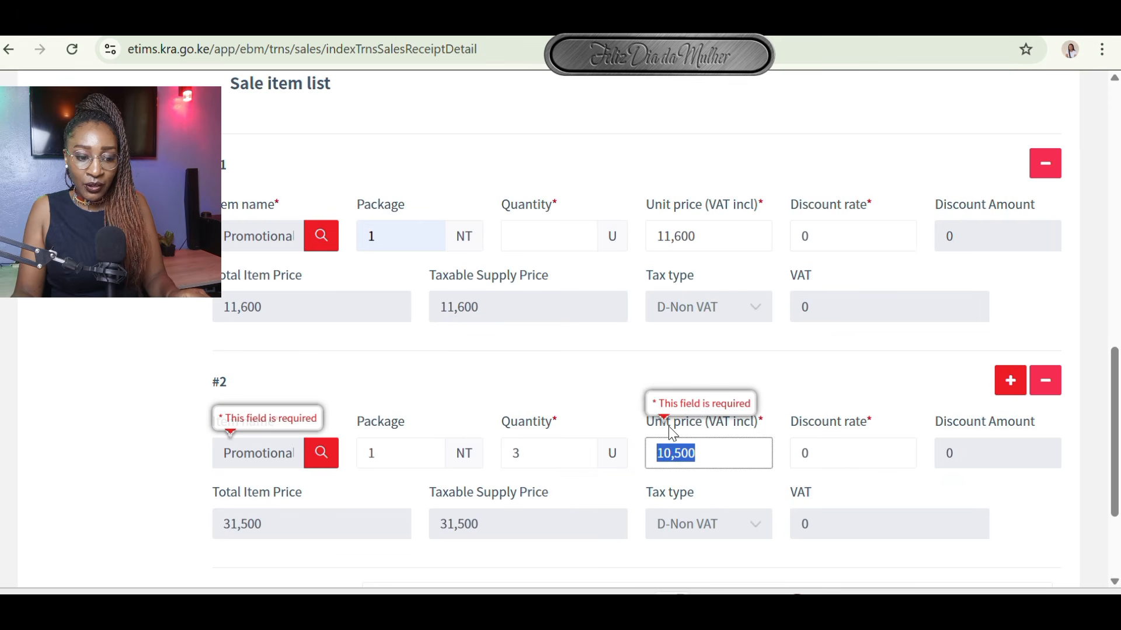
type("16000")
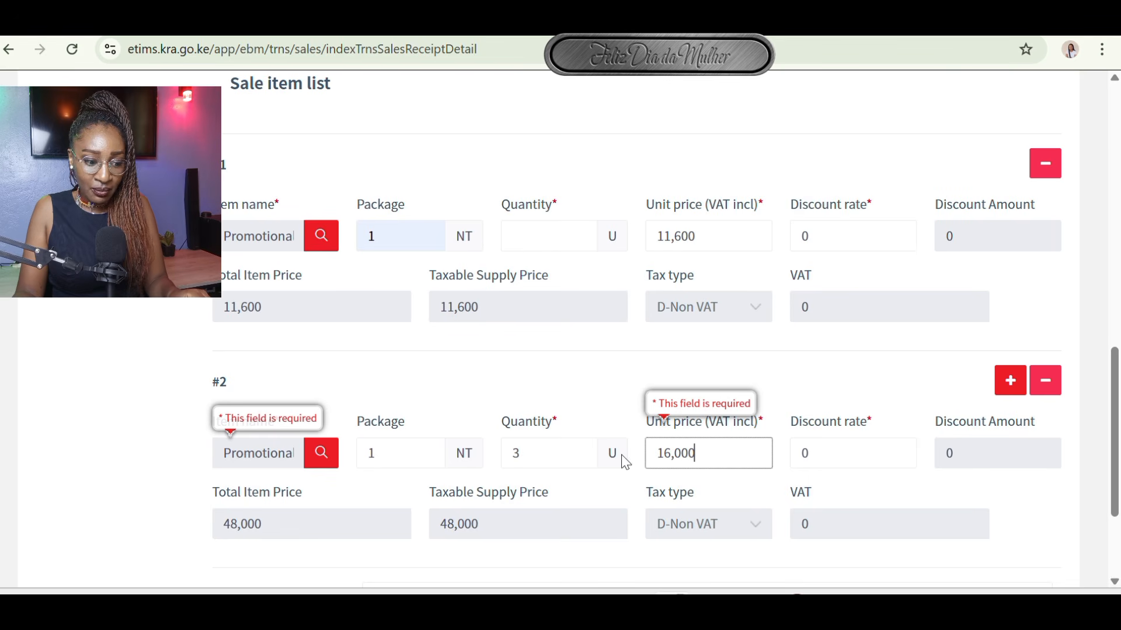
Step: Check the quantity and item prices of sale item #2 and the total amounts of the whole receipt
left_click(538, 455)
double_click(538, 455)
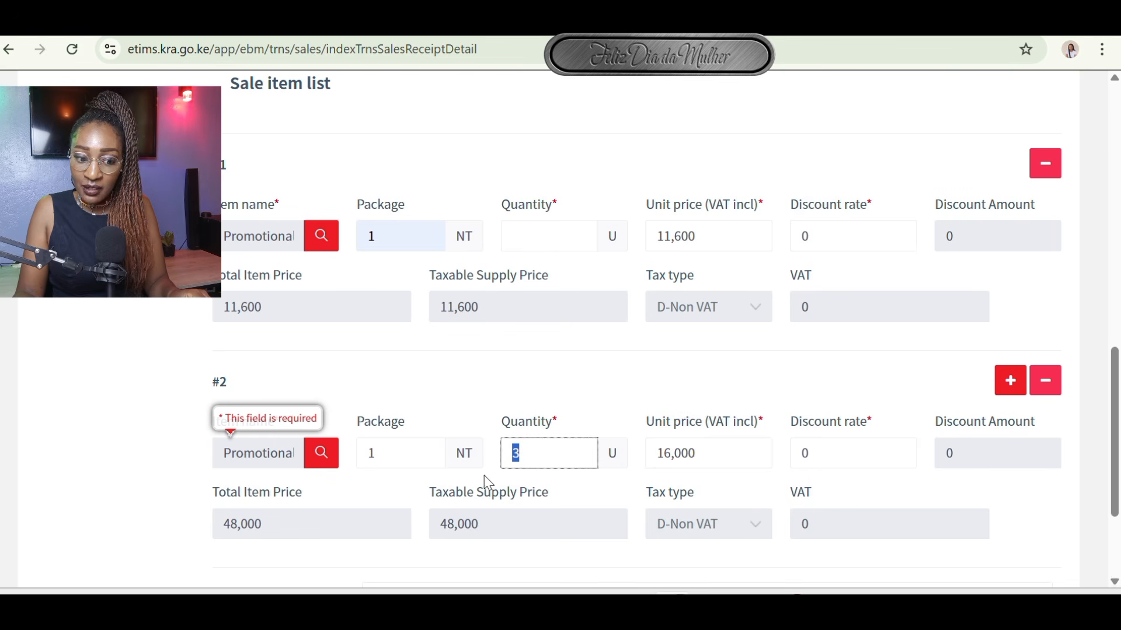
double_click(251, 522)
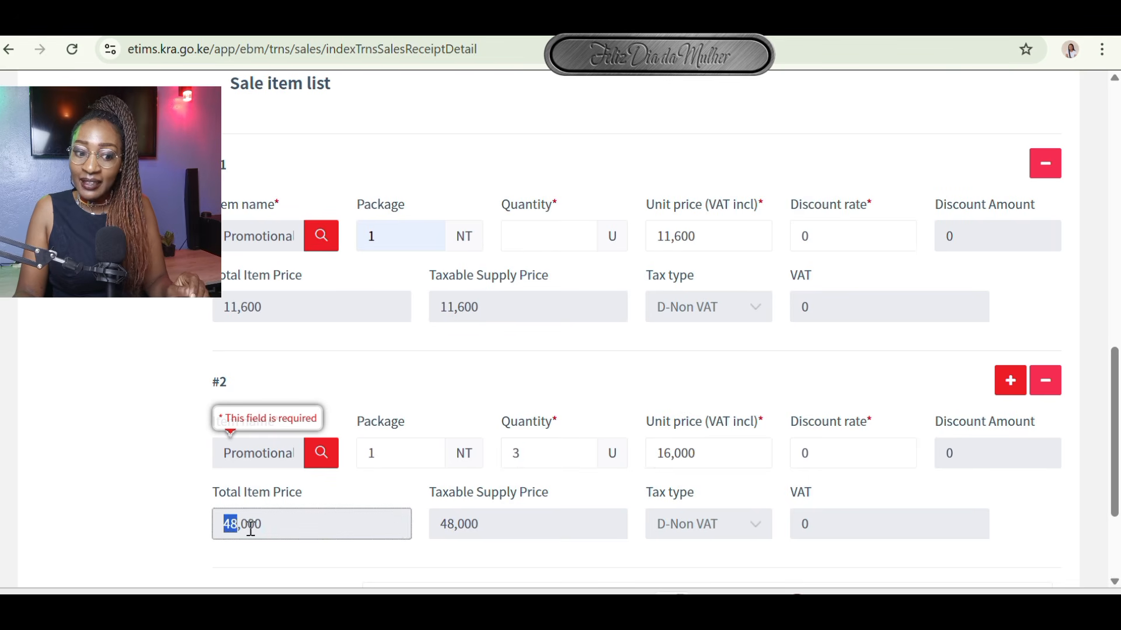
left_click(519, 527)
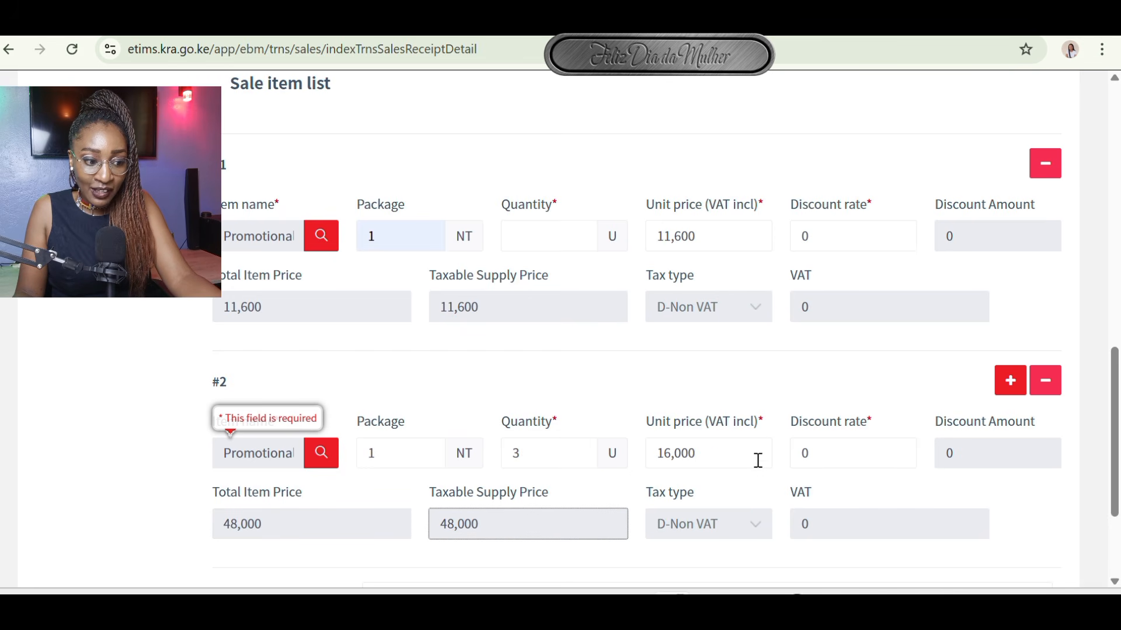
scroll(753, 453, "up", 9)
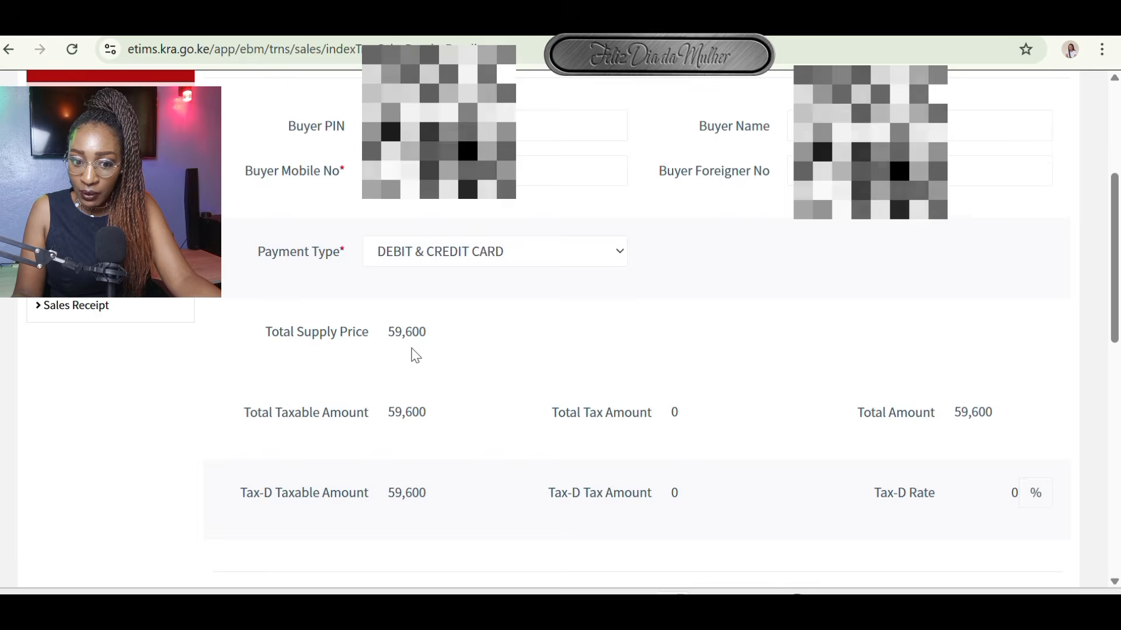
scroll(426, 356, "down", 5)
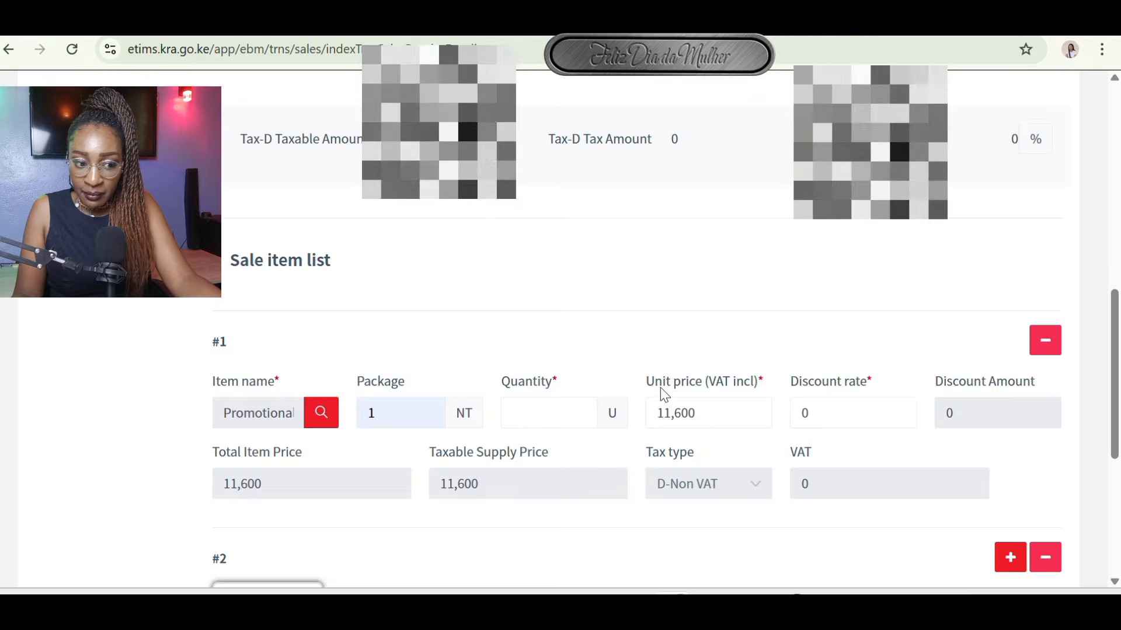
scroll(660, 388, "down", 4)
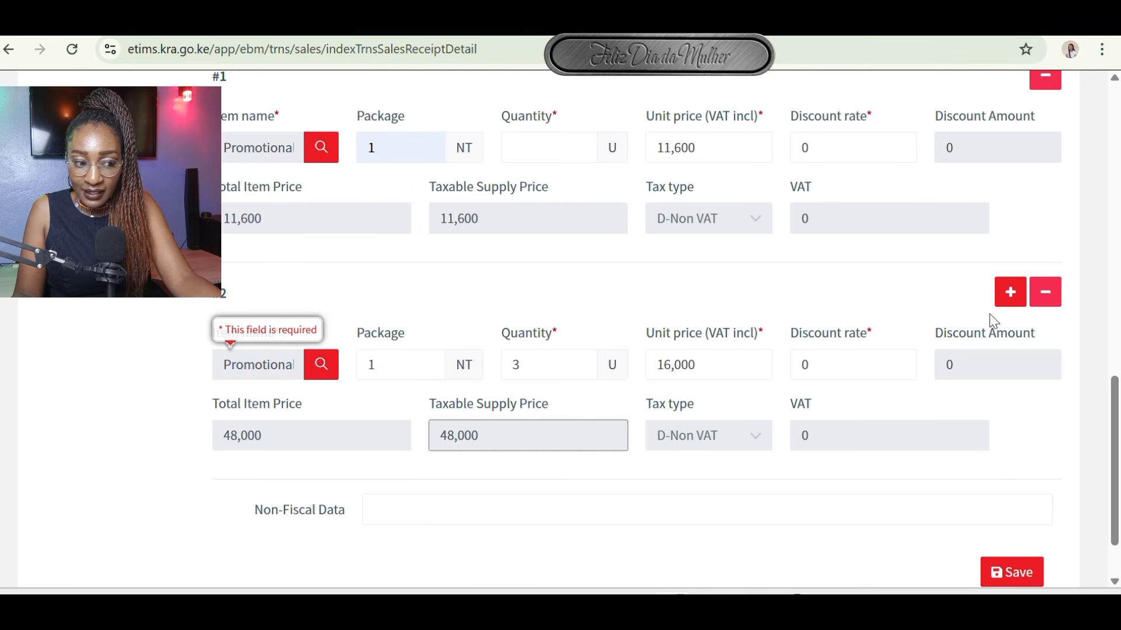
Step: Remove sale item #2 from the list and set the quantity of sale item #1 to 1
left_click(1042, 300)
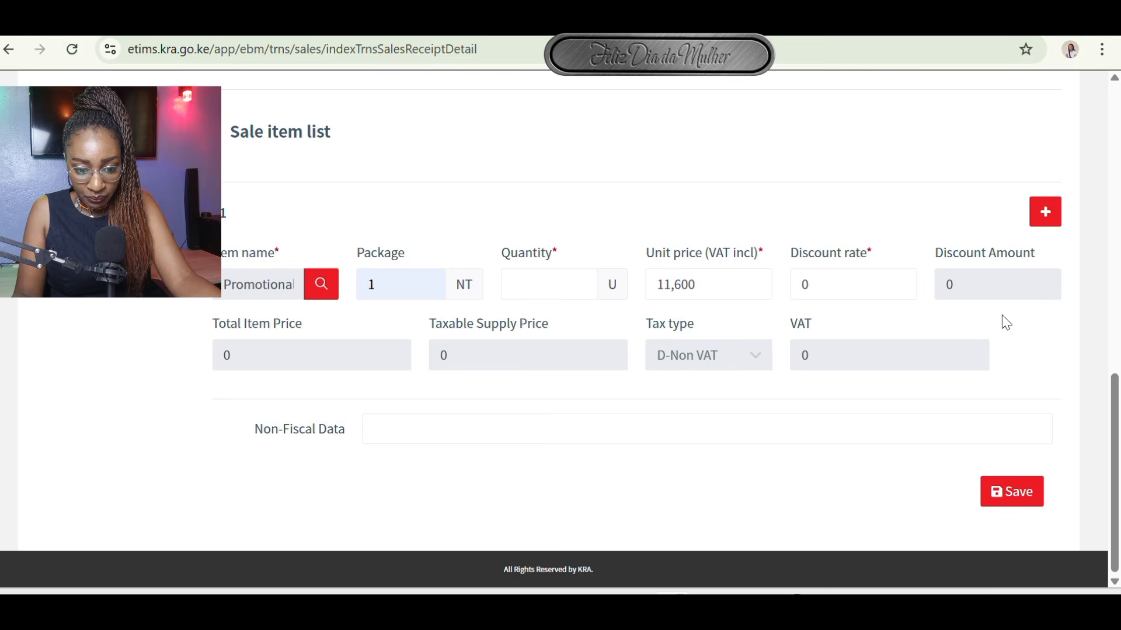
scroll(973, 345, "up", 4)
scroll(973, 345, "down", 3)
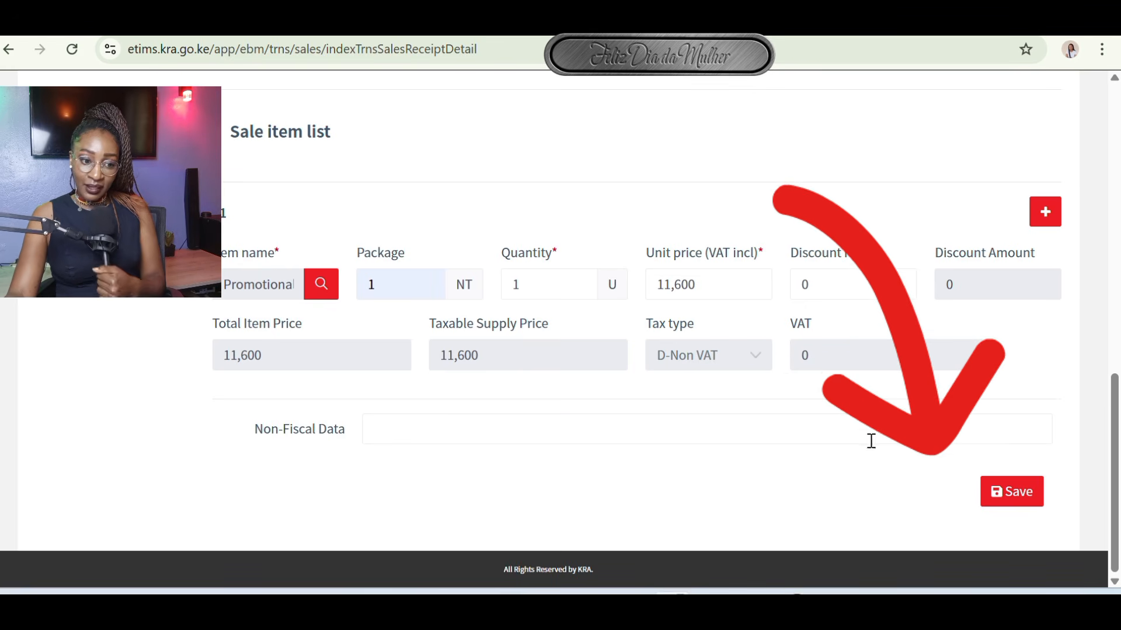
Step: Save and register the sales receipt, and check its sale date in the Sales Receipt list
left_click(1012, 492)
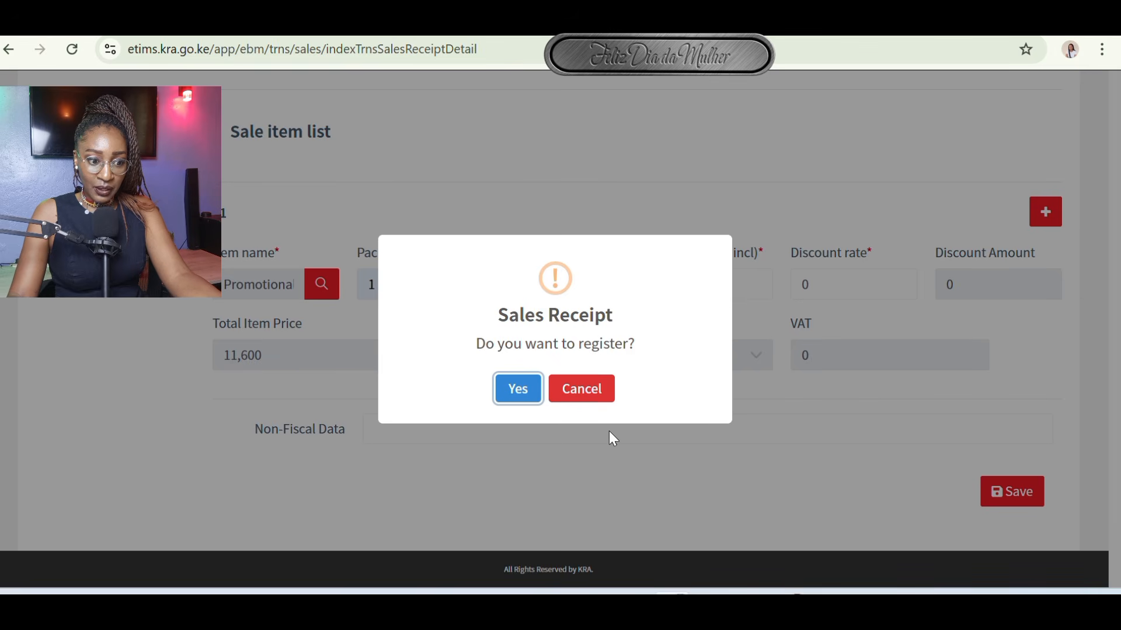
left_click(518, 390)
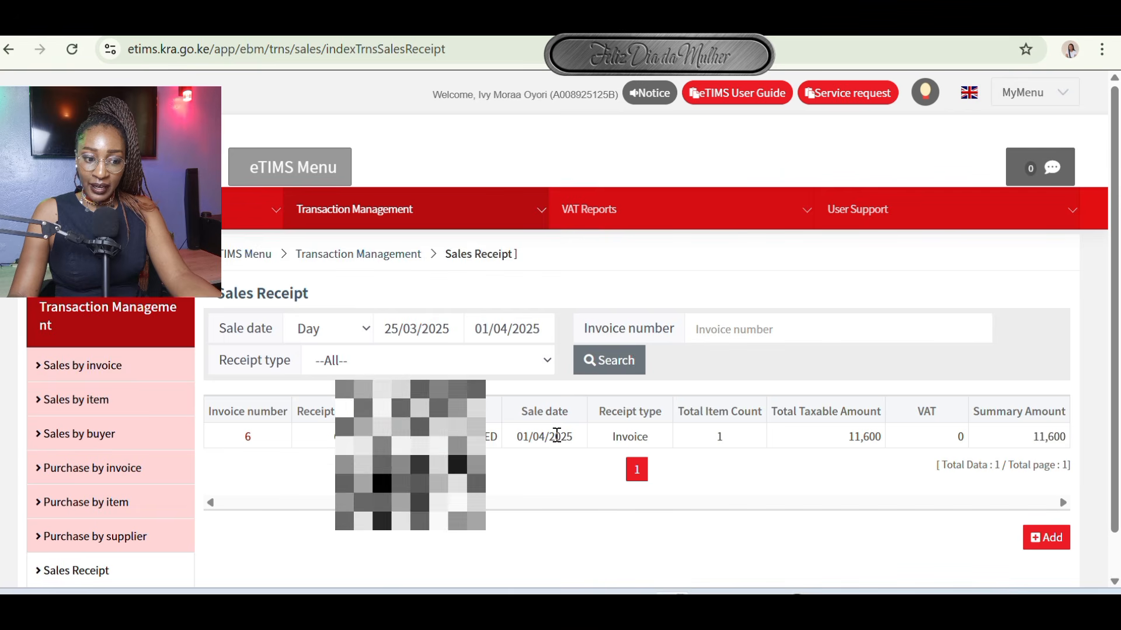
double_click(553, 436)
triple_click(550, 434)
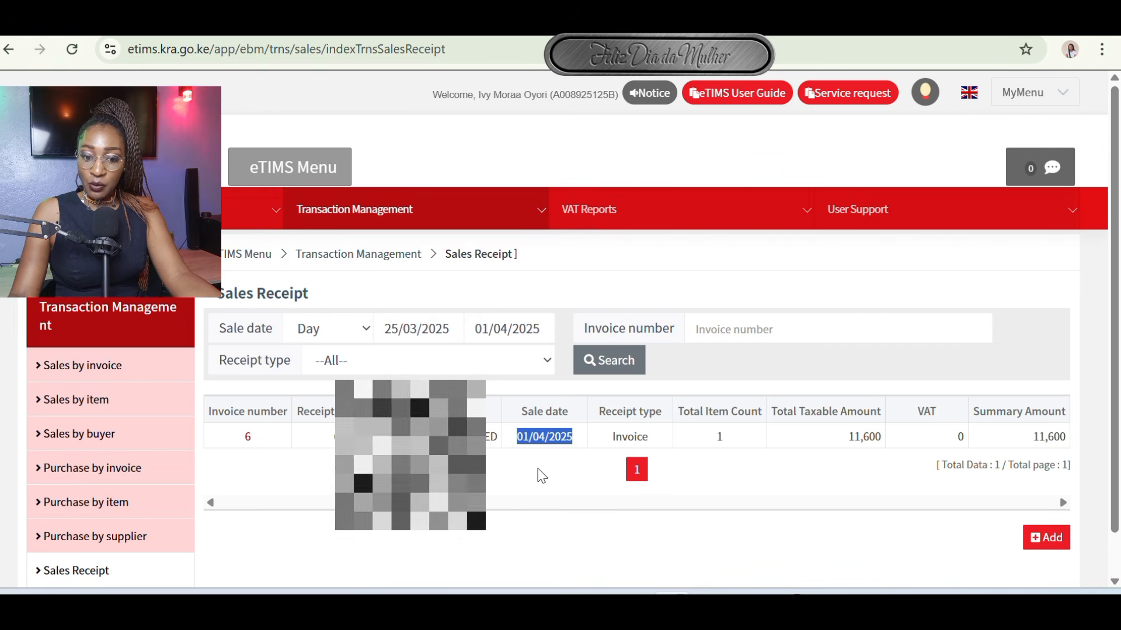
left_click(549, 478)
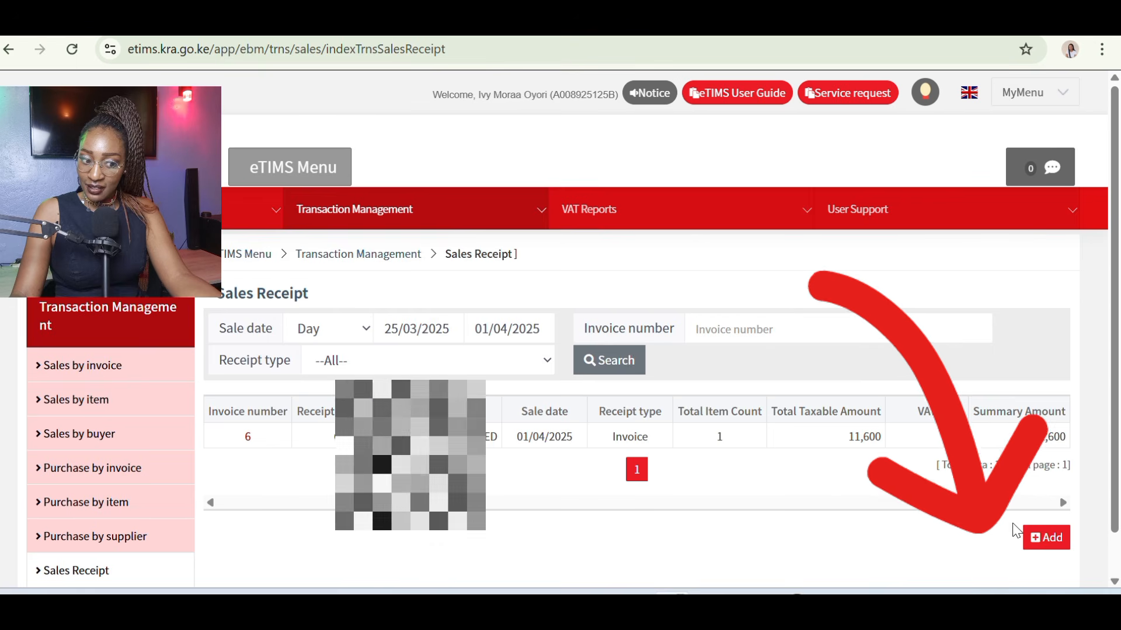
Step: Open a blank form for adding another sales receipt and return to the Sales Receipt list
left_click(1046, 541)
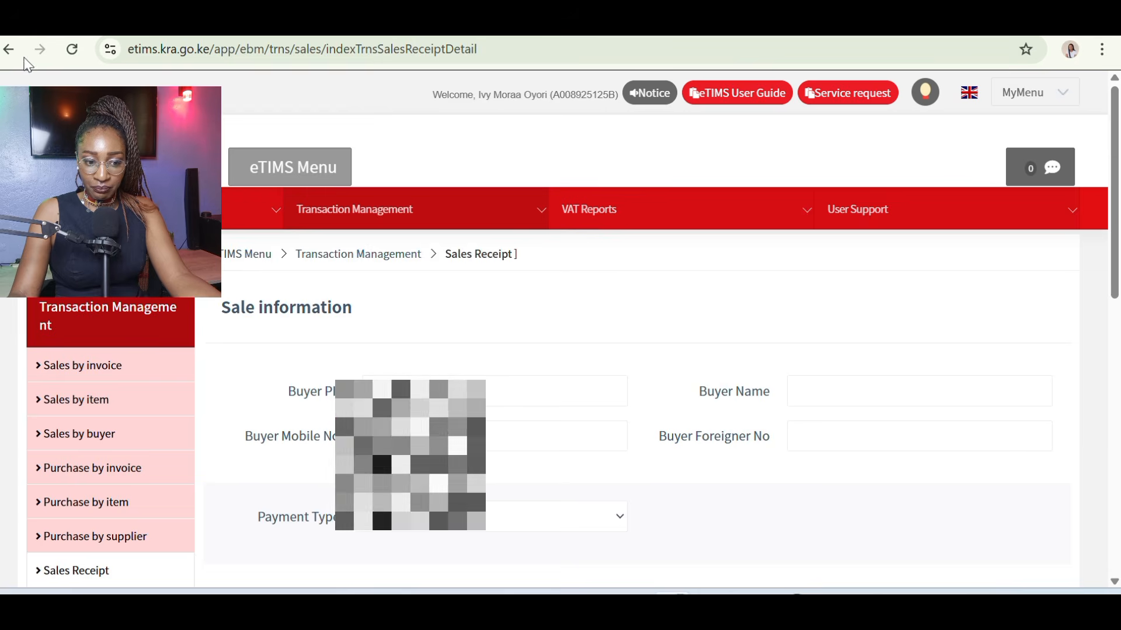
left_click(8, 49)
mouse_move(264, 299)
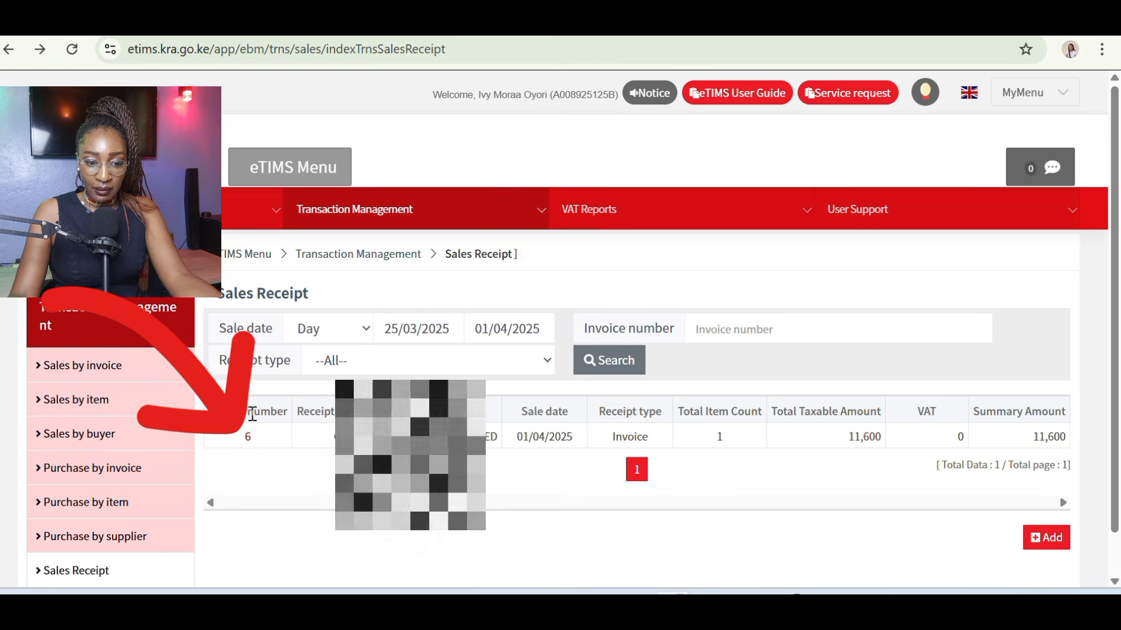
Step: Open the registered invoice from the list and review its sale details, item line and totals
left_click(248, 438)
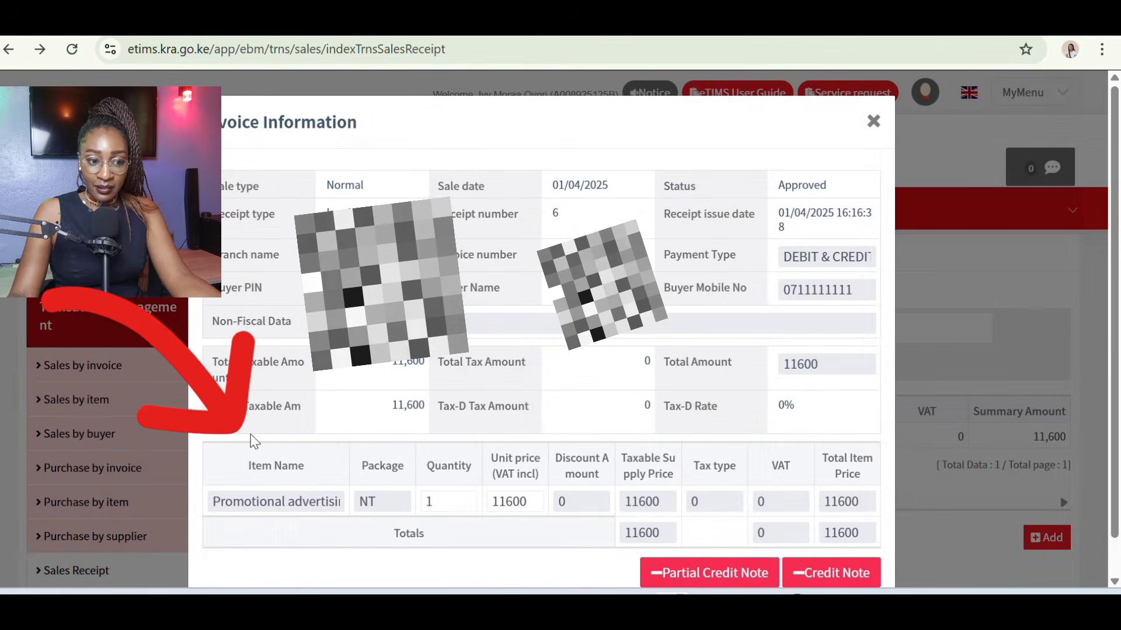
scroll(671, 409, "down", 2)
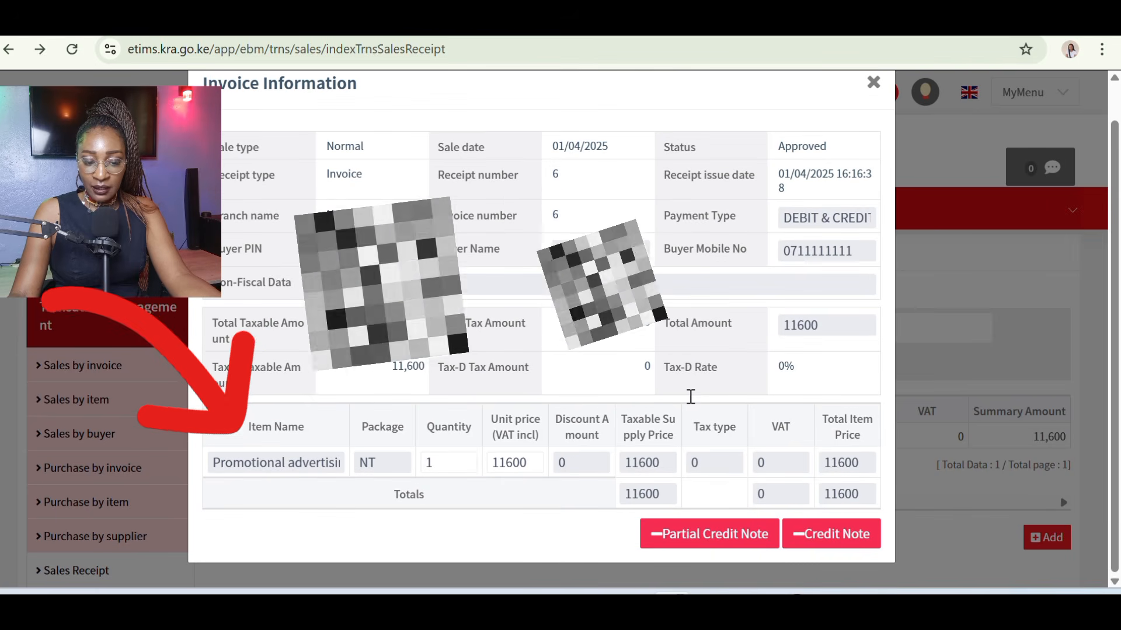
scroll(691, 402, "up", 1)
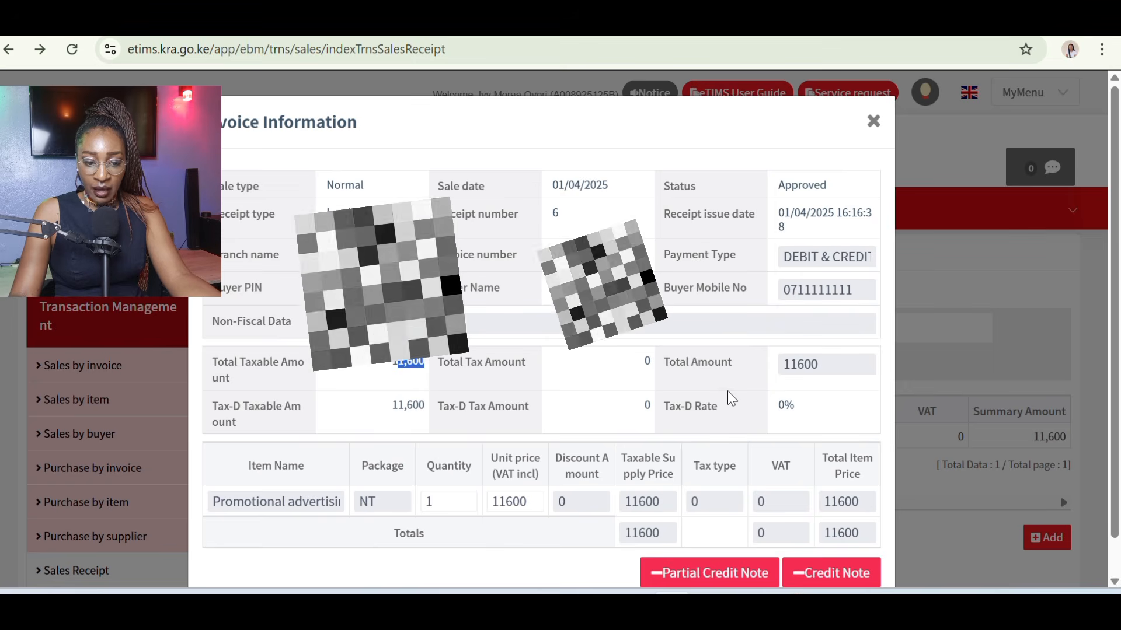
scroll(757, 465, "down", 1)
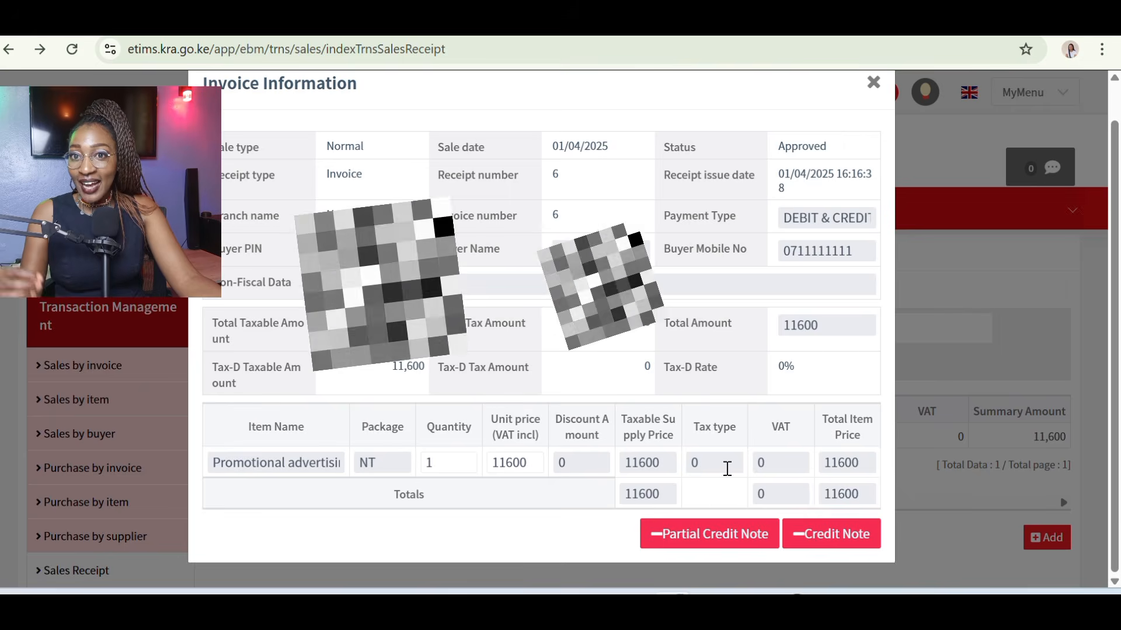
scroll(728, 469, "up", 1)
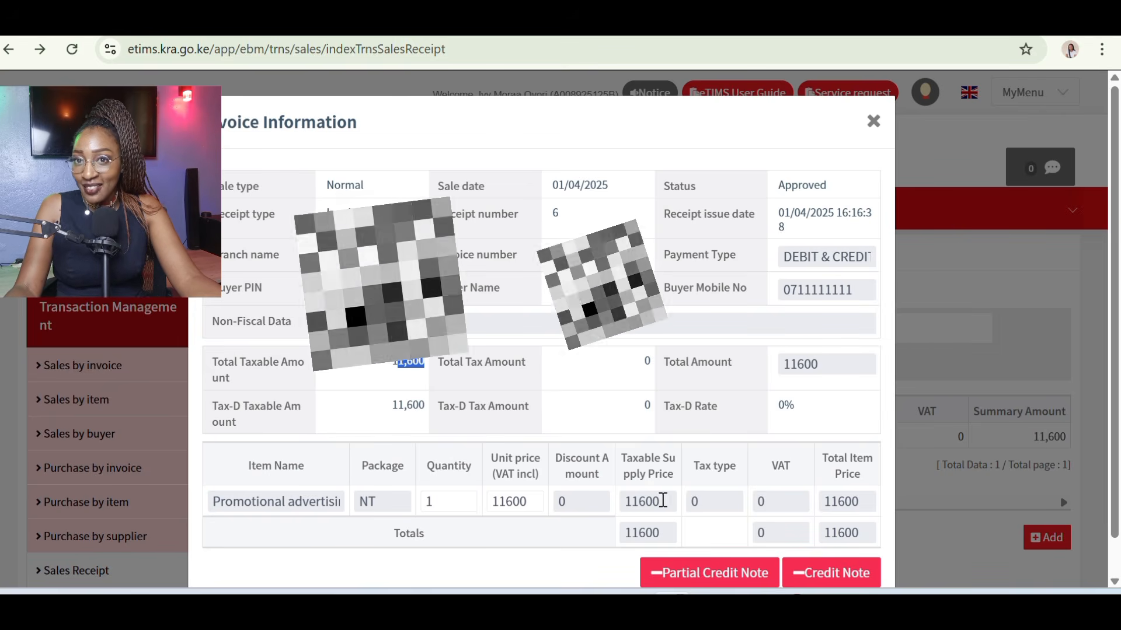
left_click(655, 500)
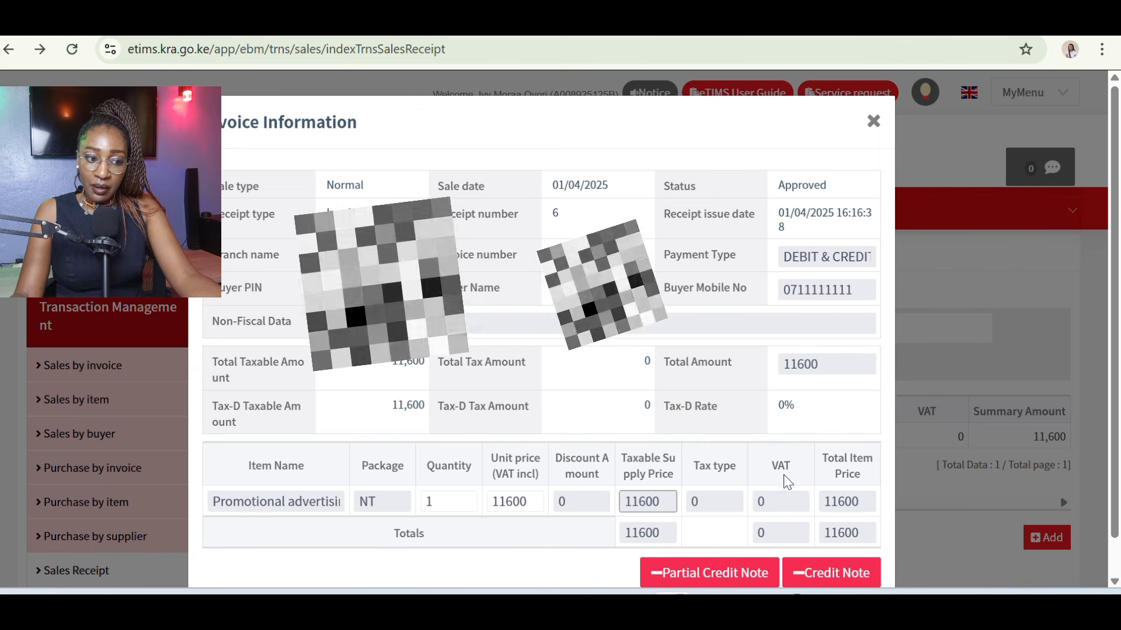
Step: Issue a full credit note for the invoice with "Other reason" as the credit note reason
scroll(828, 546, "down", 1)
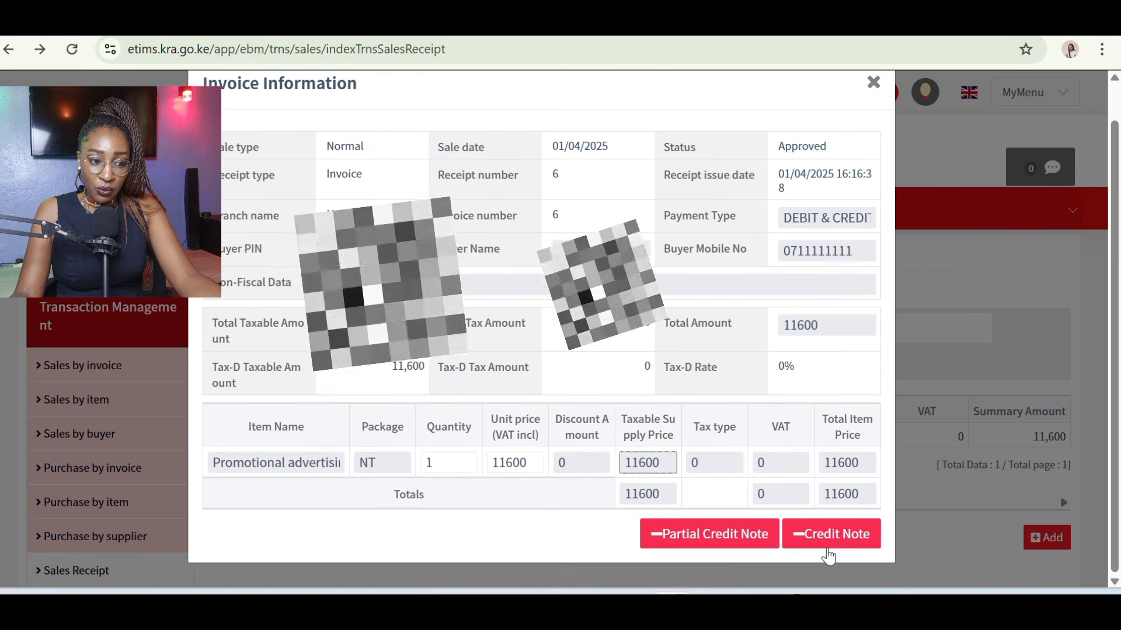
left_click(828, 532)
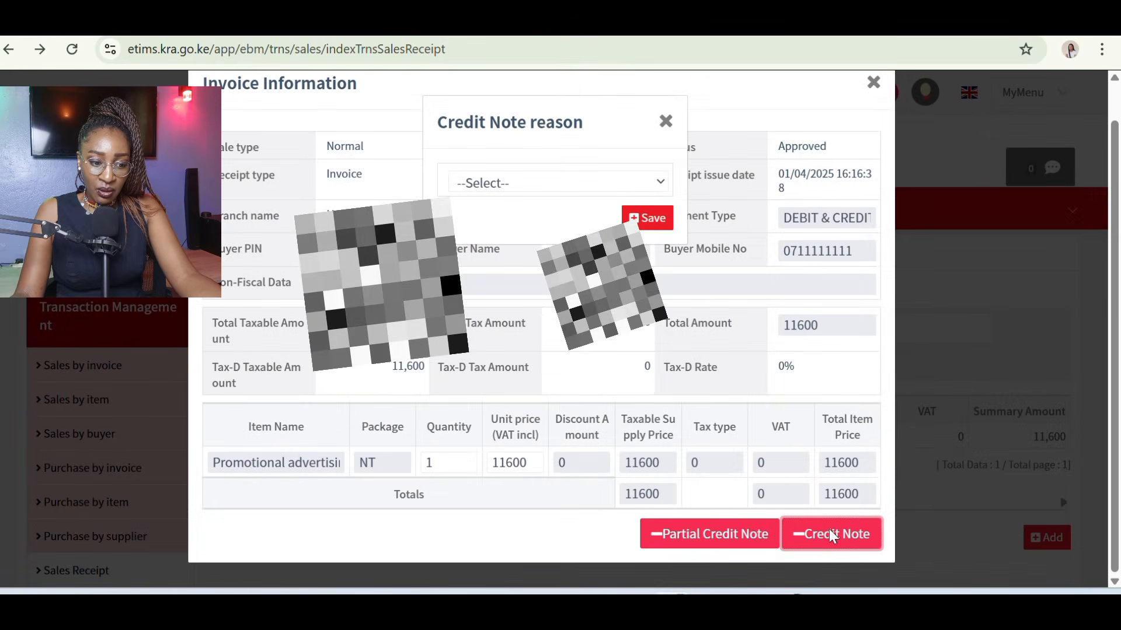
left_click(519, 184)
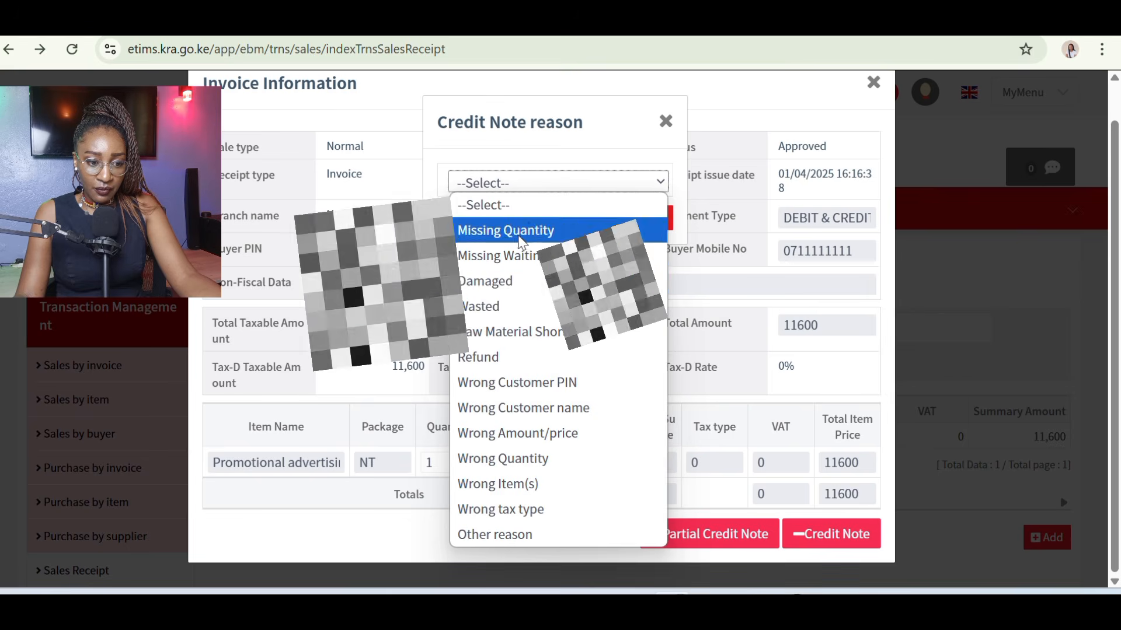
left_click(525, 331)
left_click(557, 183)
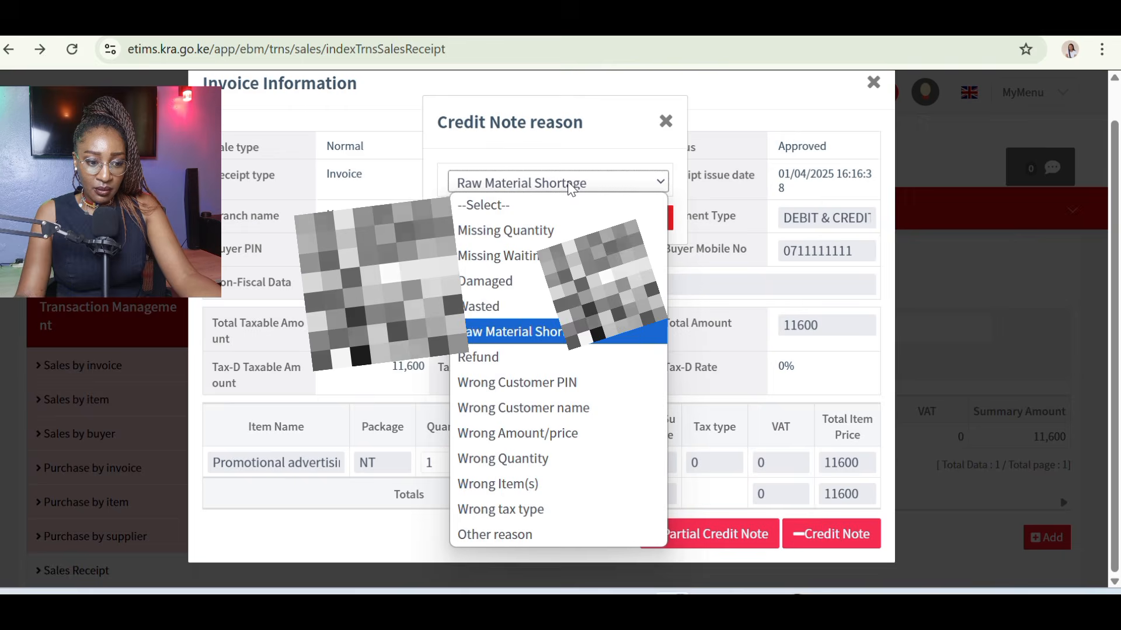
left_click(501, 533)
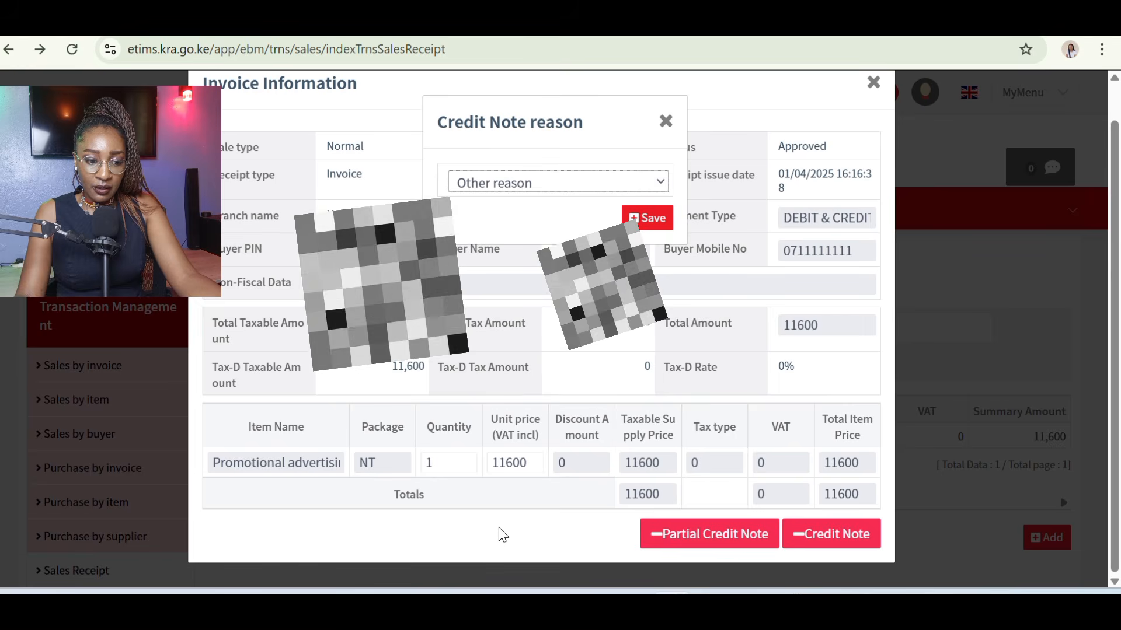
left_click(648, 223)
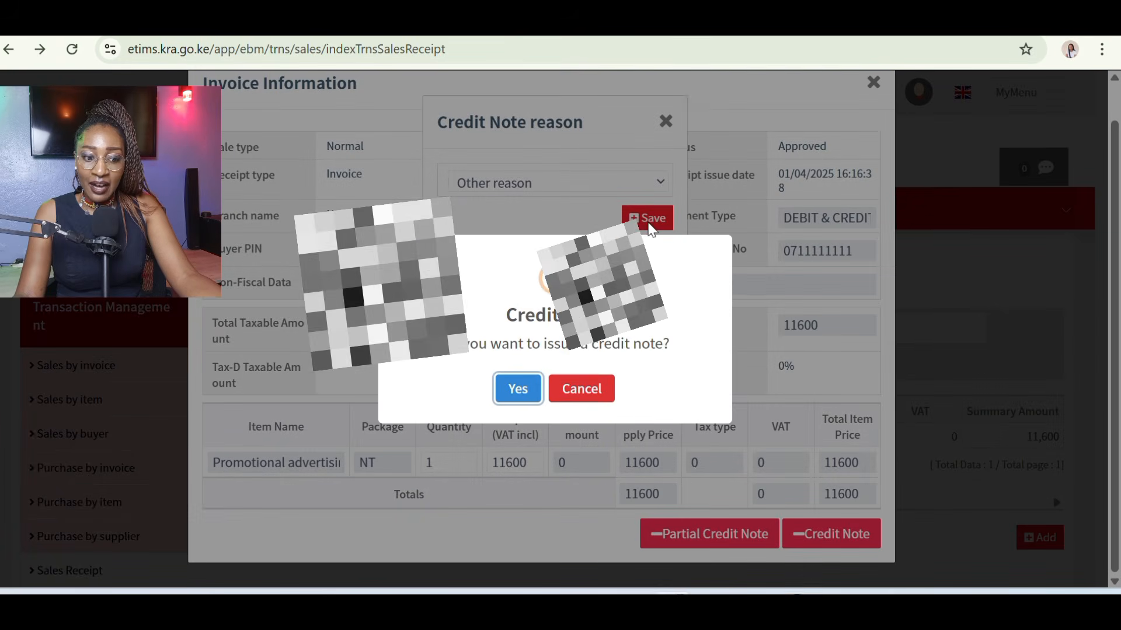
left_click(518, 390)
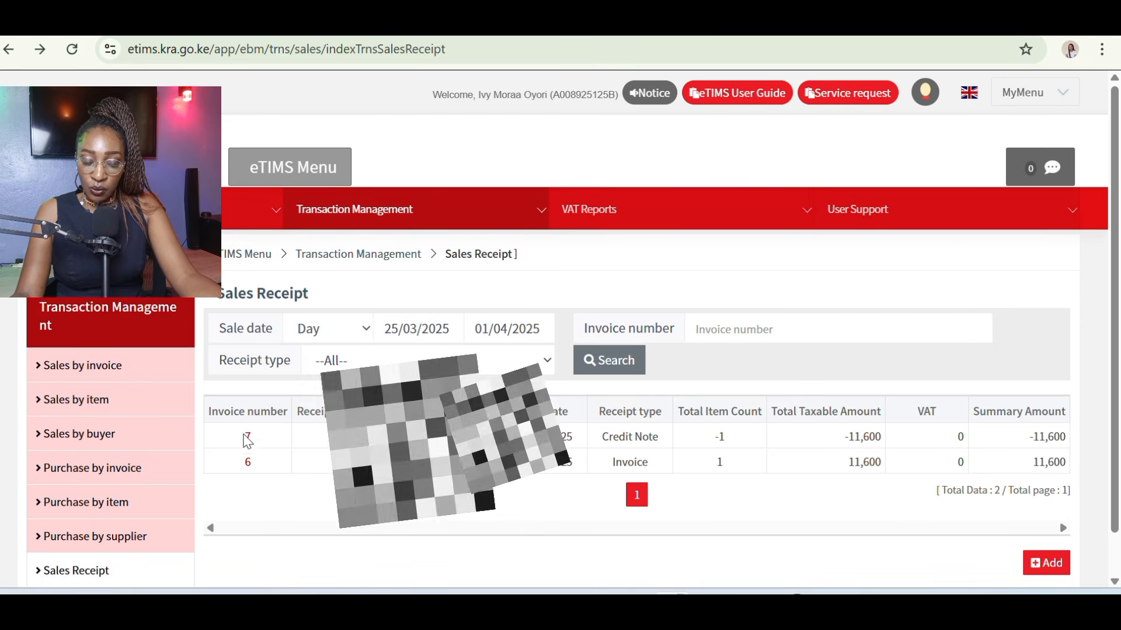
Step: Open the newly issued credit note from the Sales Receipt list and review its details
left_click(248, 433)
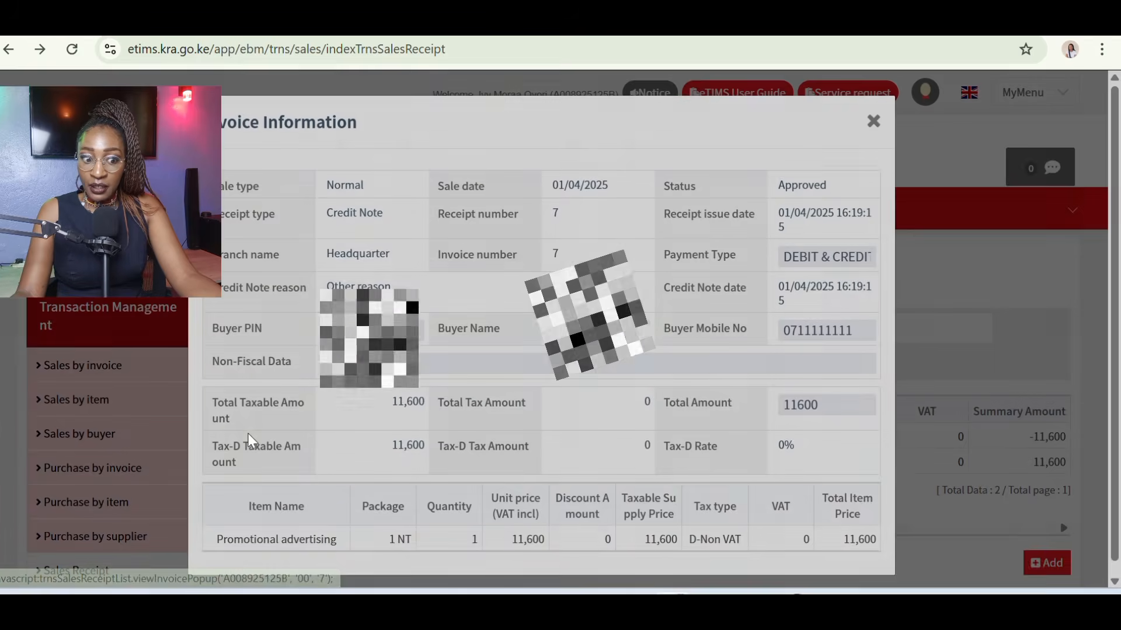
scroll(473, 417, "down", 1)
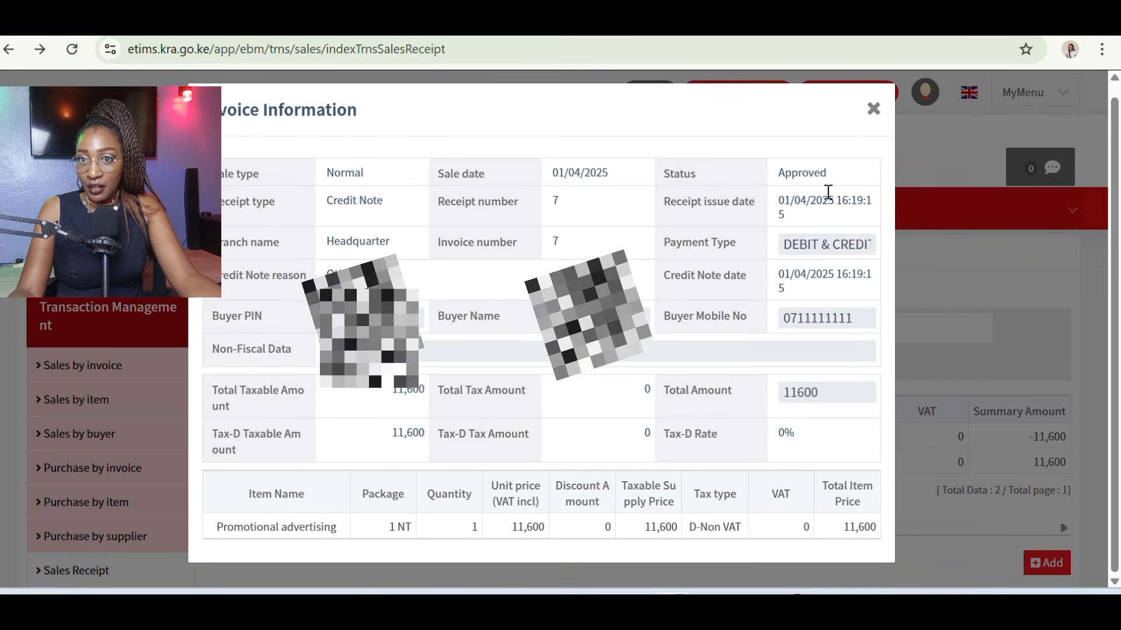
Step: Close the credit note details and download the PDF receipt for the 10,000 invoice in the Sales Receipt list
left_click(873, 109)
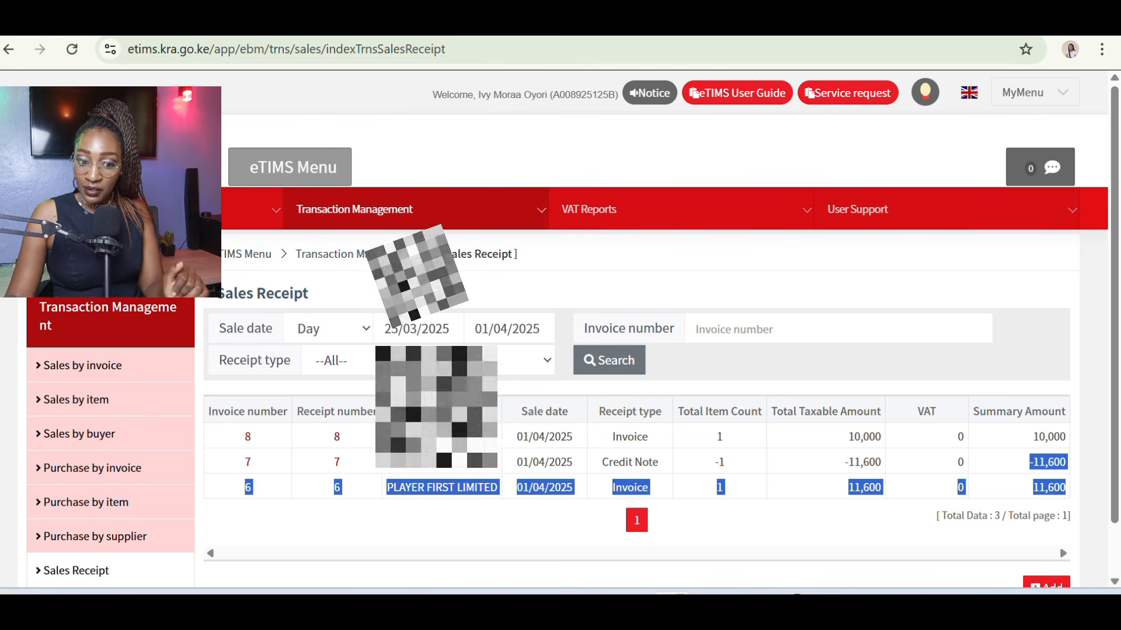
scroll(466, 291, "down", 1)
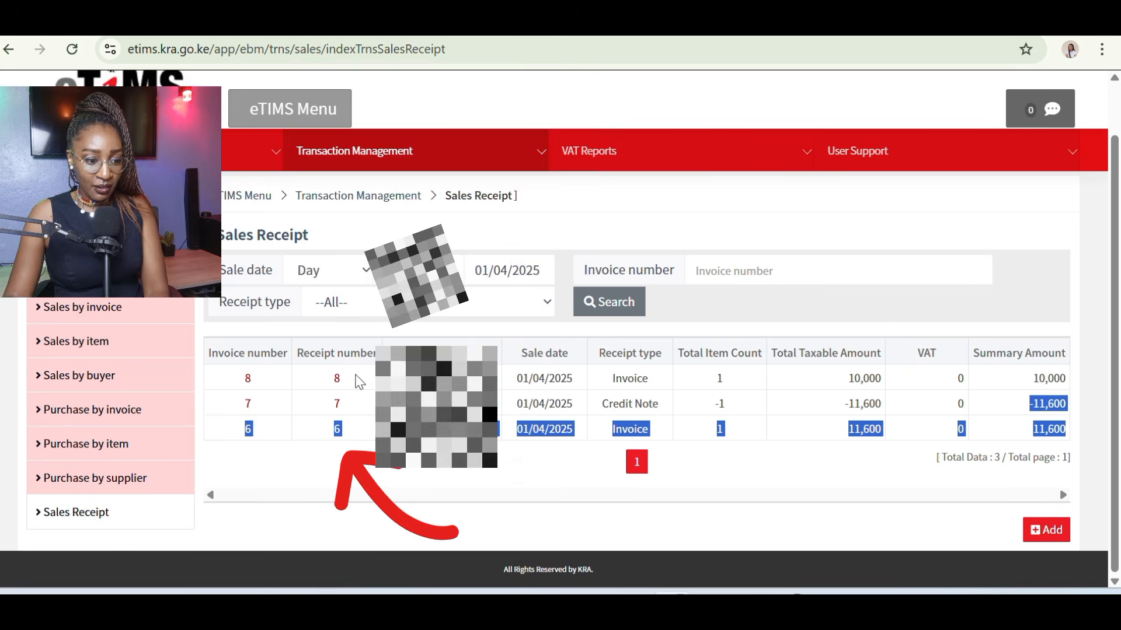
left_click(248, 378)
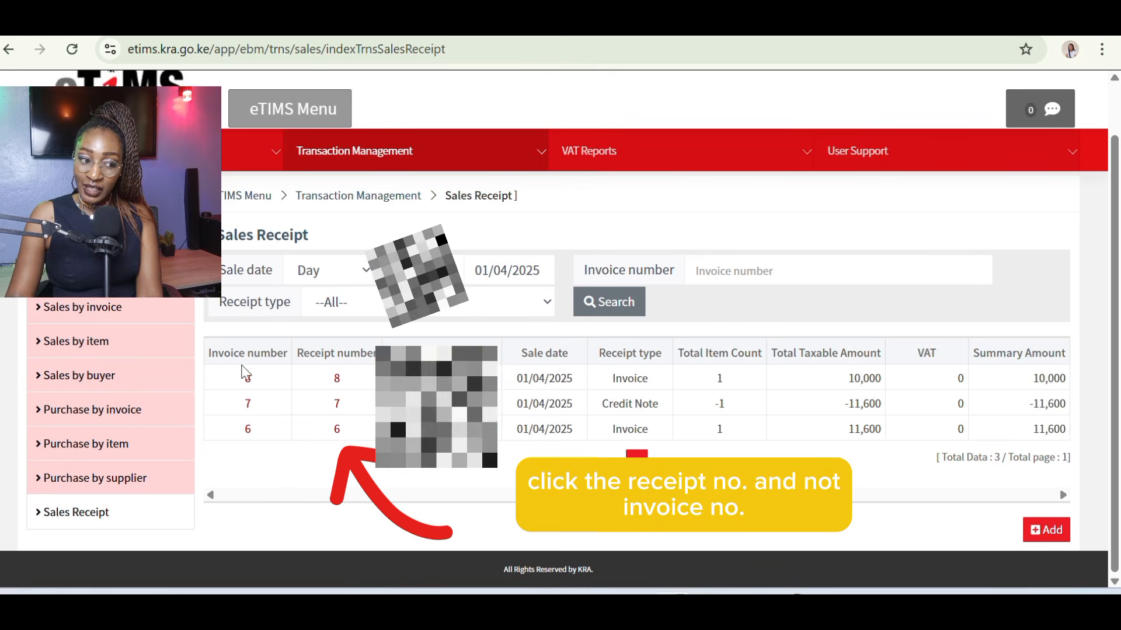
left_click(337, 380)
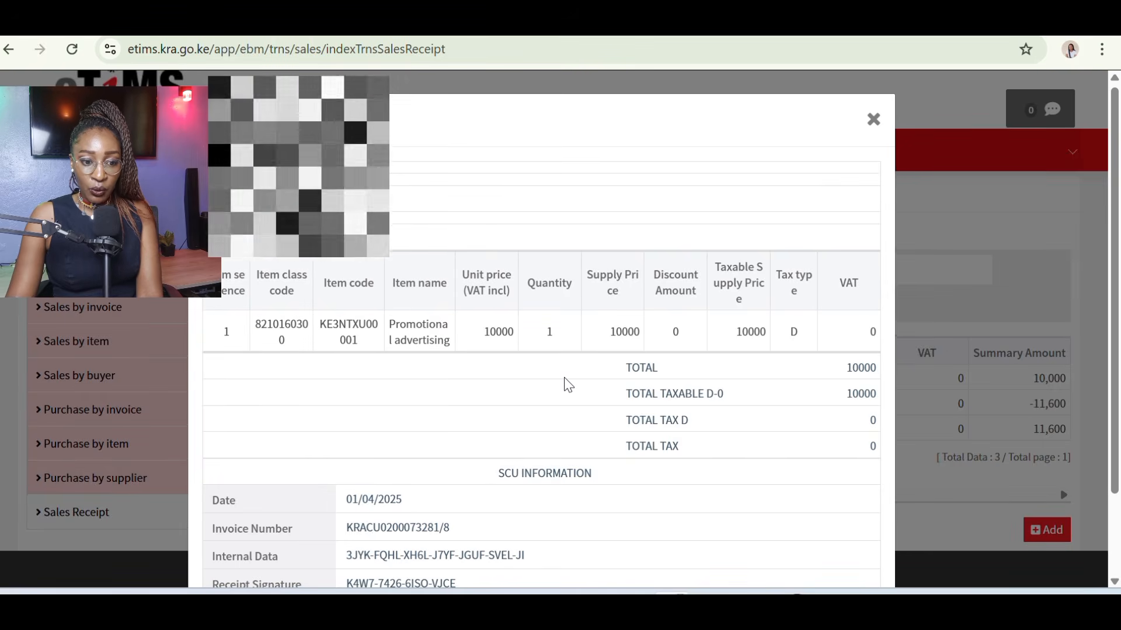
scroll(566, 386, "down", 2)
left_click(866, 535)
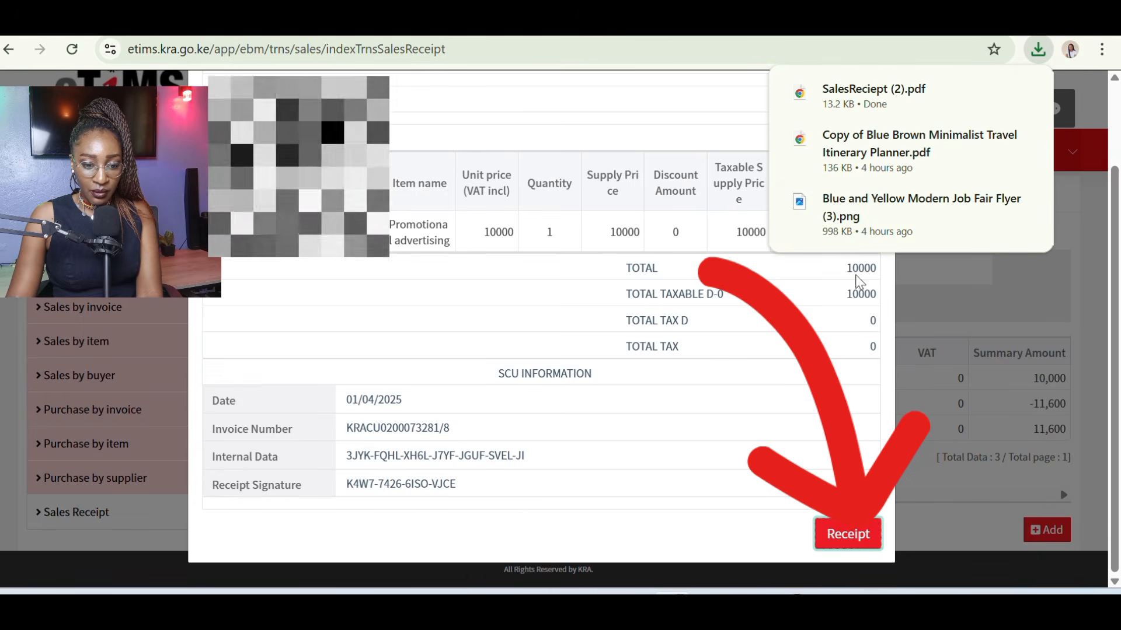
Step: Open the downloaded SalesReciept (2).pdf and review its item line, SCU information and tax summary
left_click(863, 103)
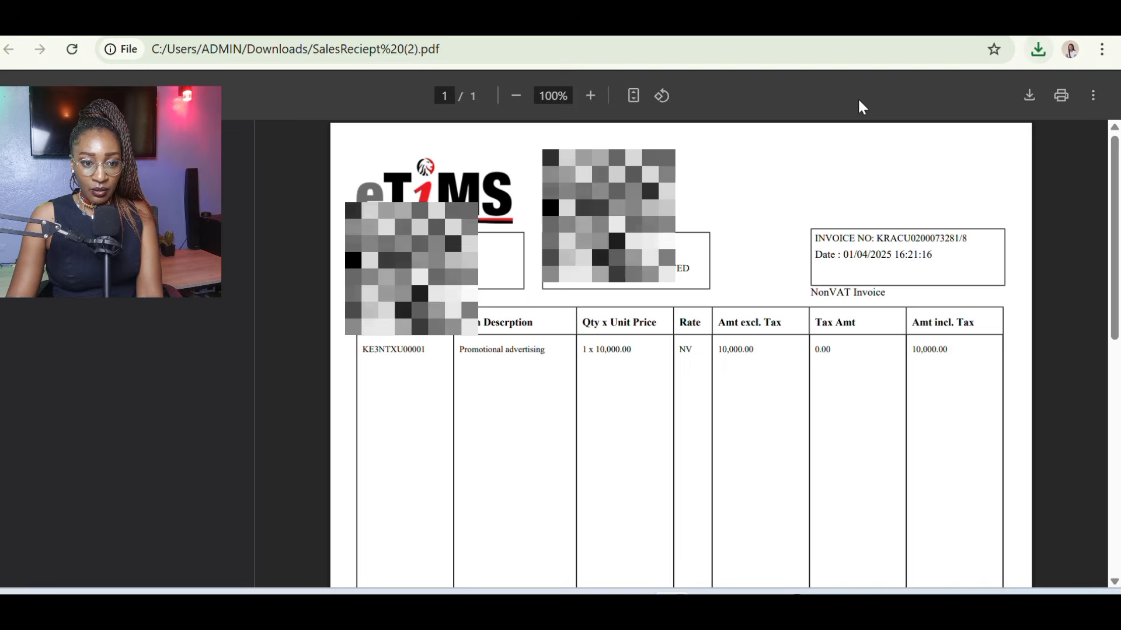
scroll(804, 355, "down", 10)
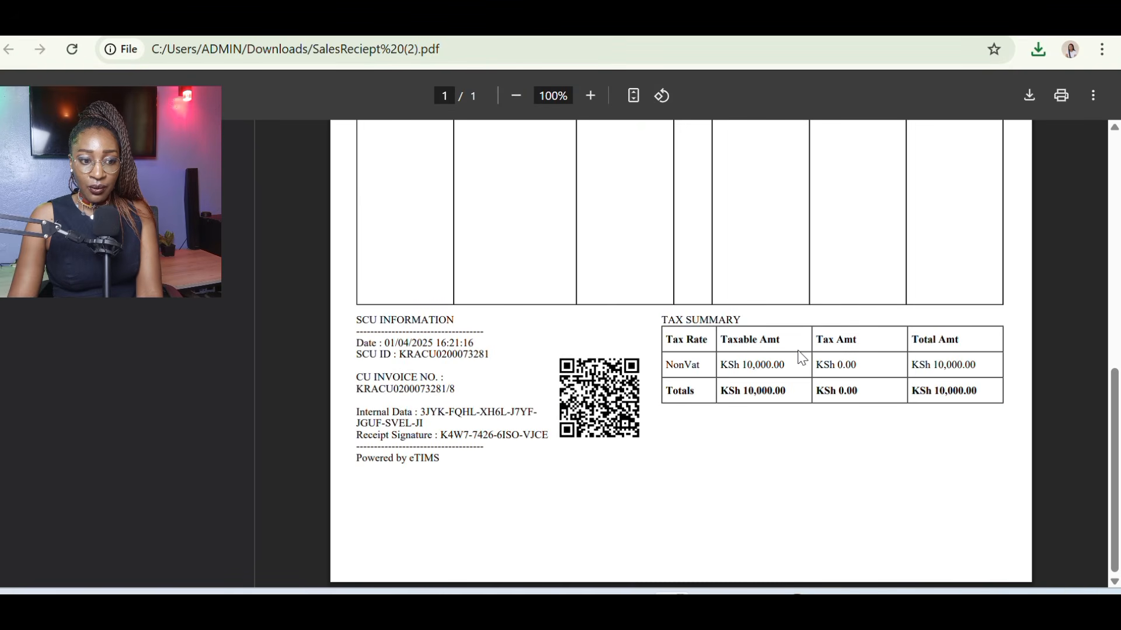
scroll(797, 352, "up", 2)
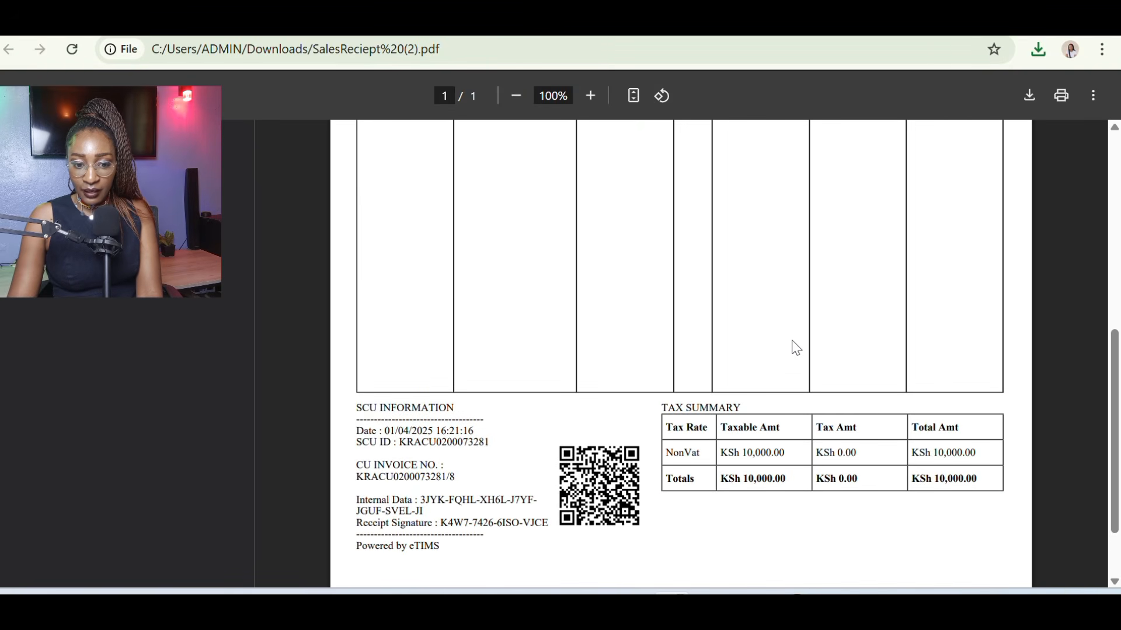